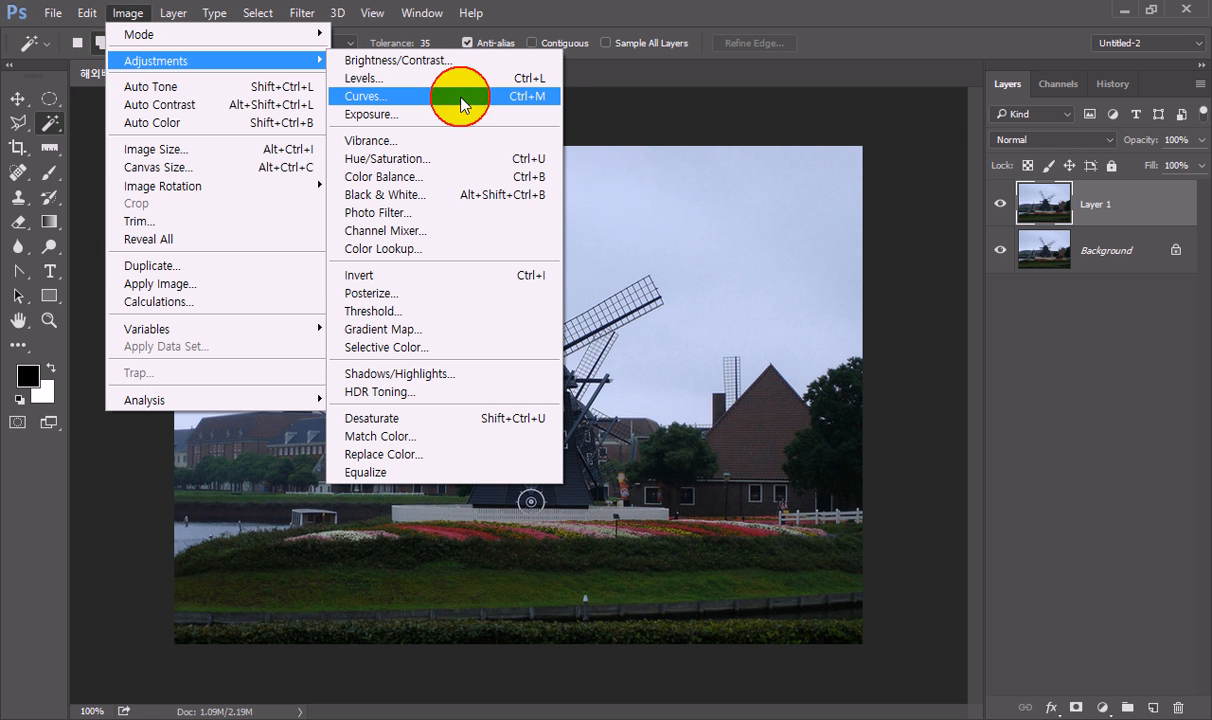
- Open Curves for Layer 1, enable on-image adjustment, and darken the sky with an RGB curve point at input 207, output 155
click(460, 100)
drag(841, 30, 846, 309)
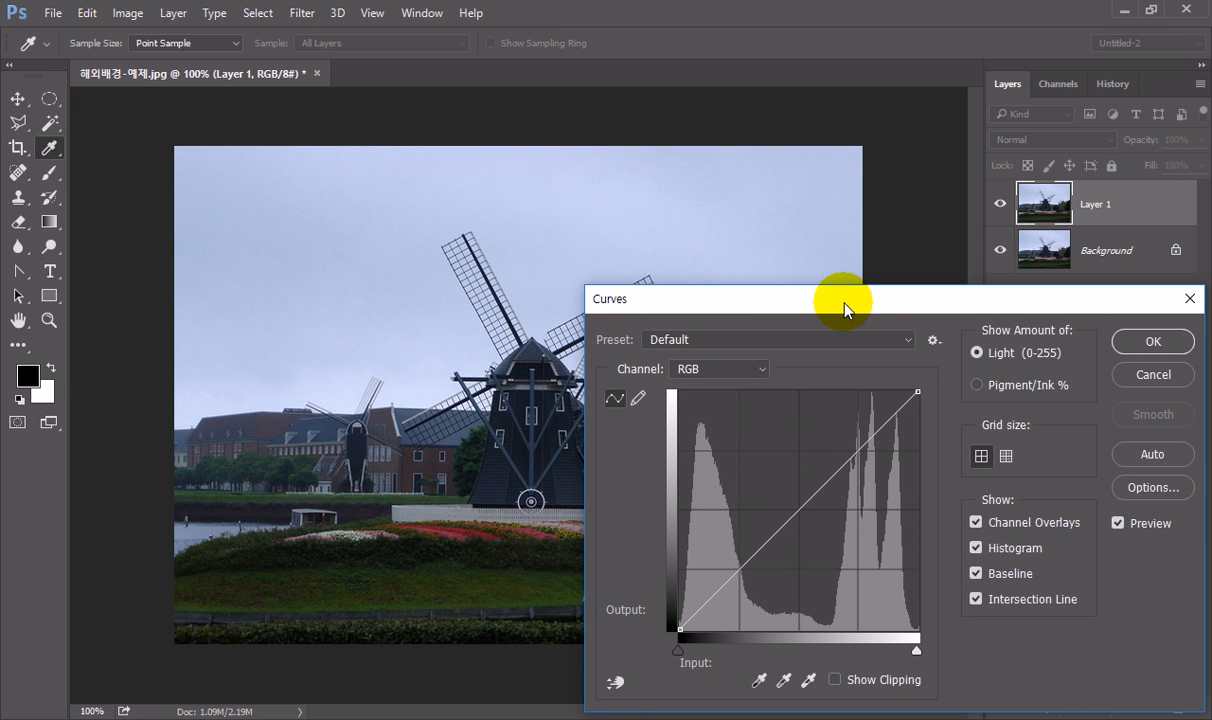
click(616, 683)
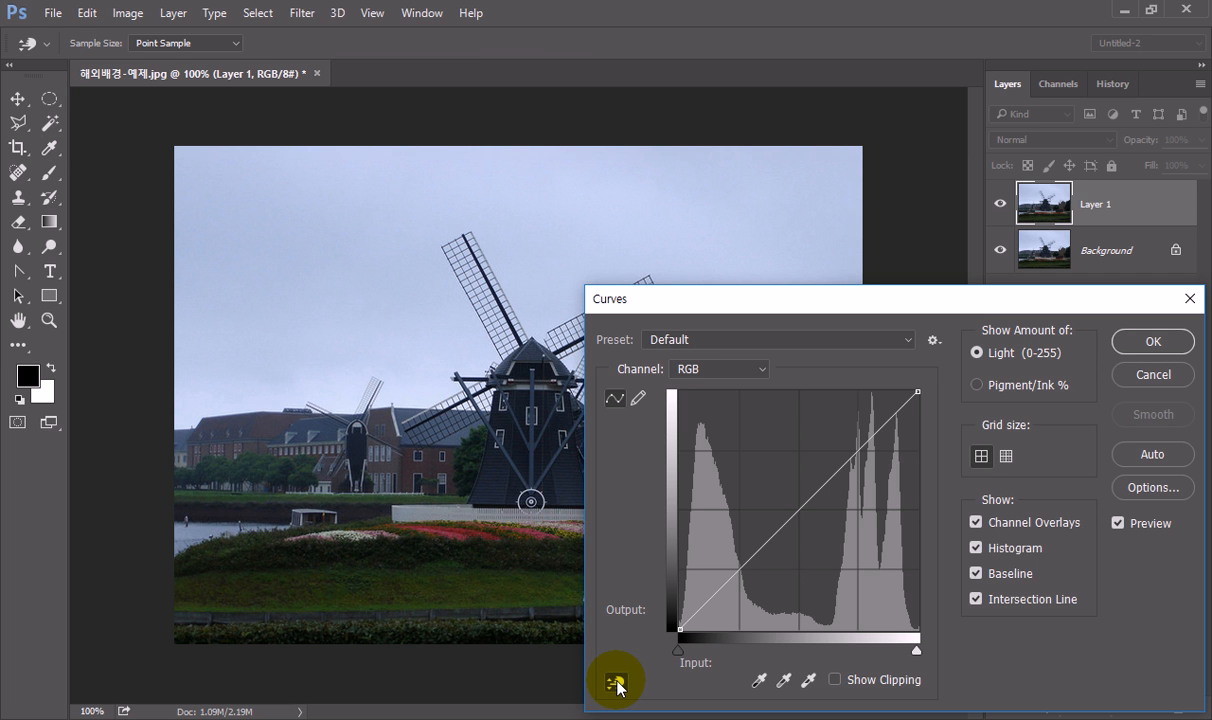
click(312, 275)
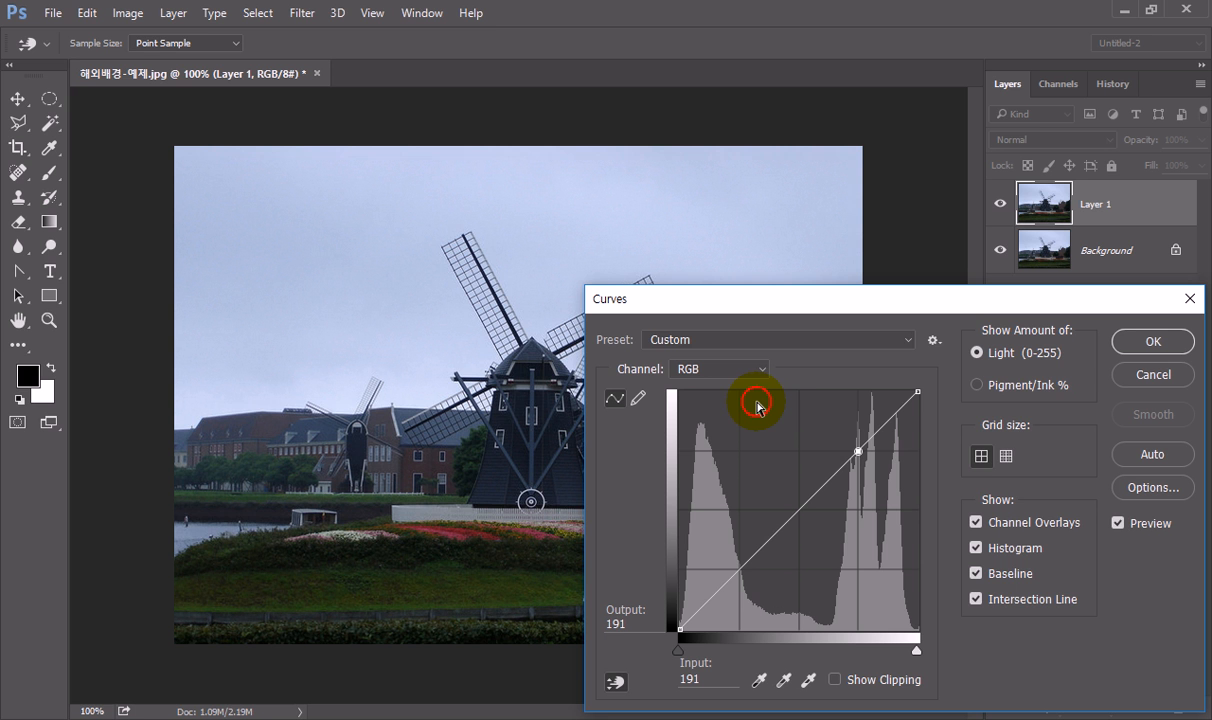
drag(855, 452, 870, 481)
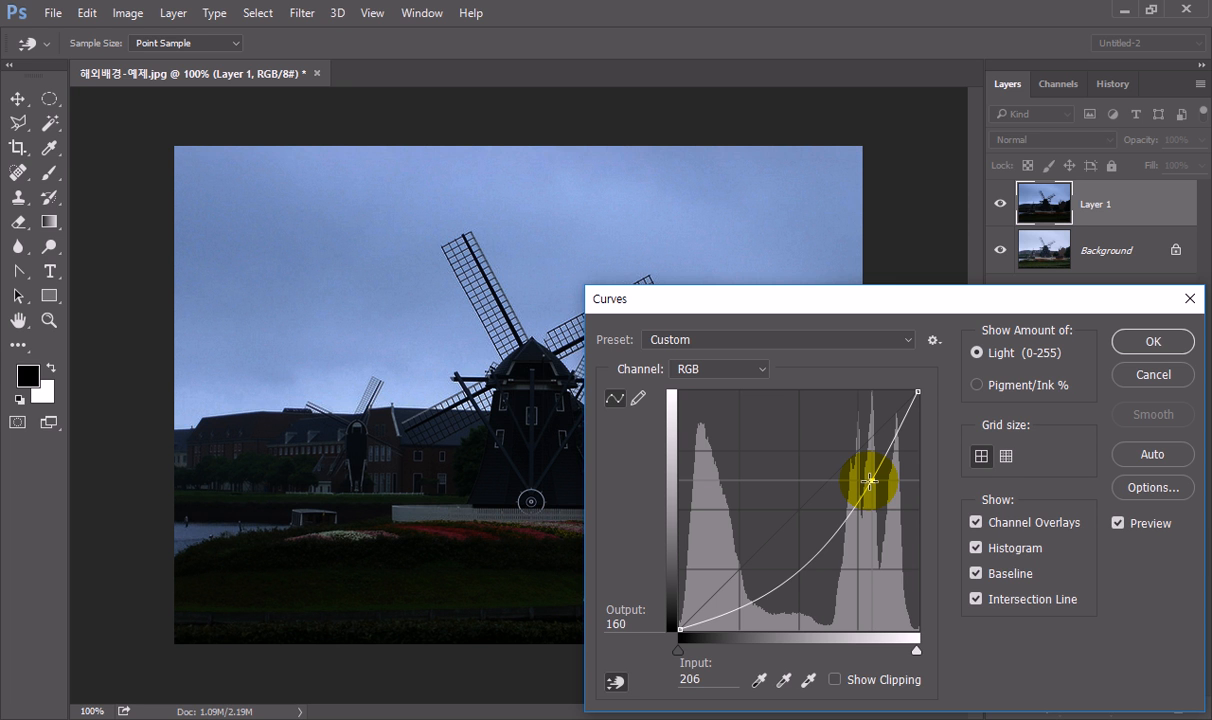
drag(870, 481, 870, 484)
drag(832, 314, 401, 352)
click(378, 191)
drag(379, 190, 814, 290)
click(810, 292)
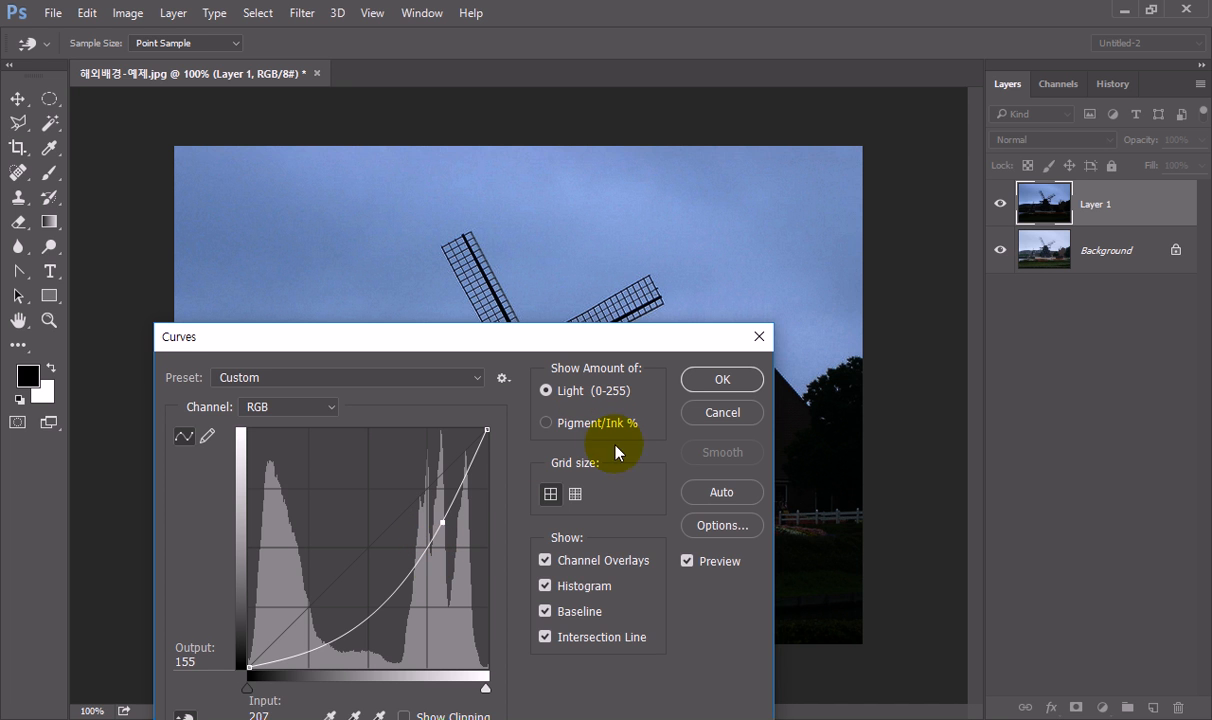
- Add a second RGB curve point at input 199, output 137 to deepen the sky contrast, and apply the Curves adjustment
click(819, 335)
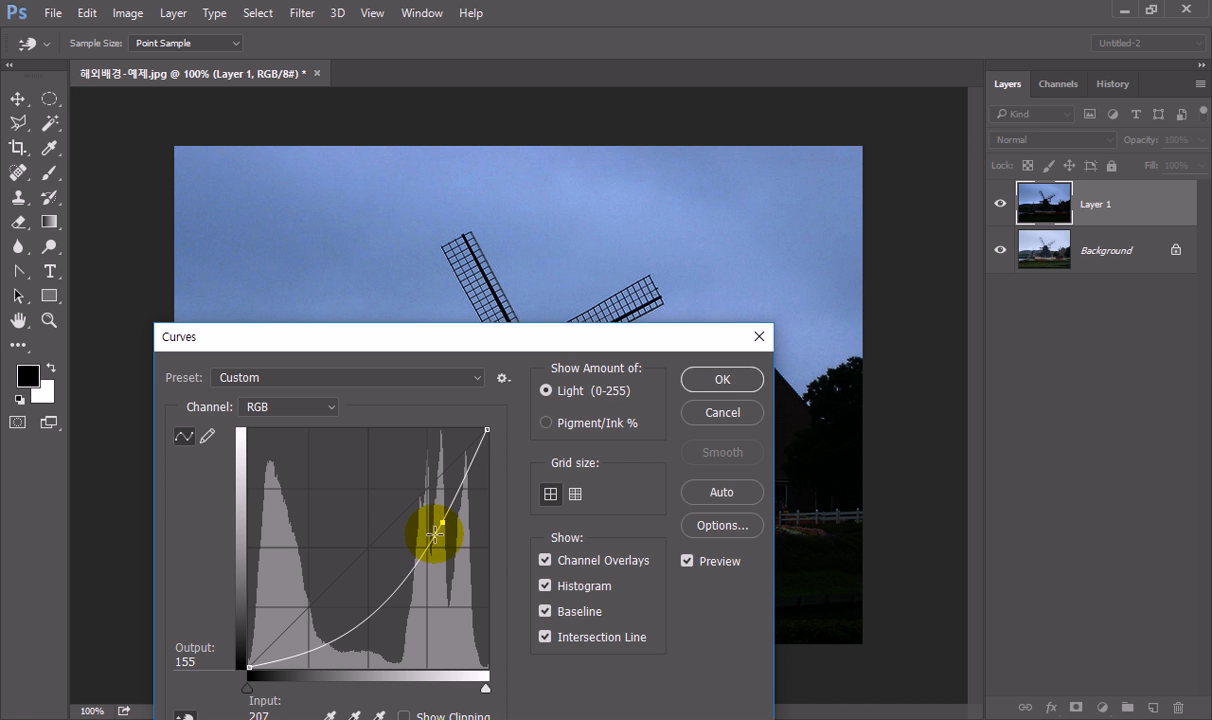
drag(432, 533, 431, 548)
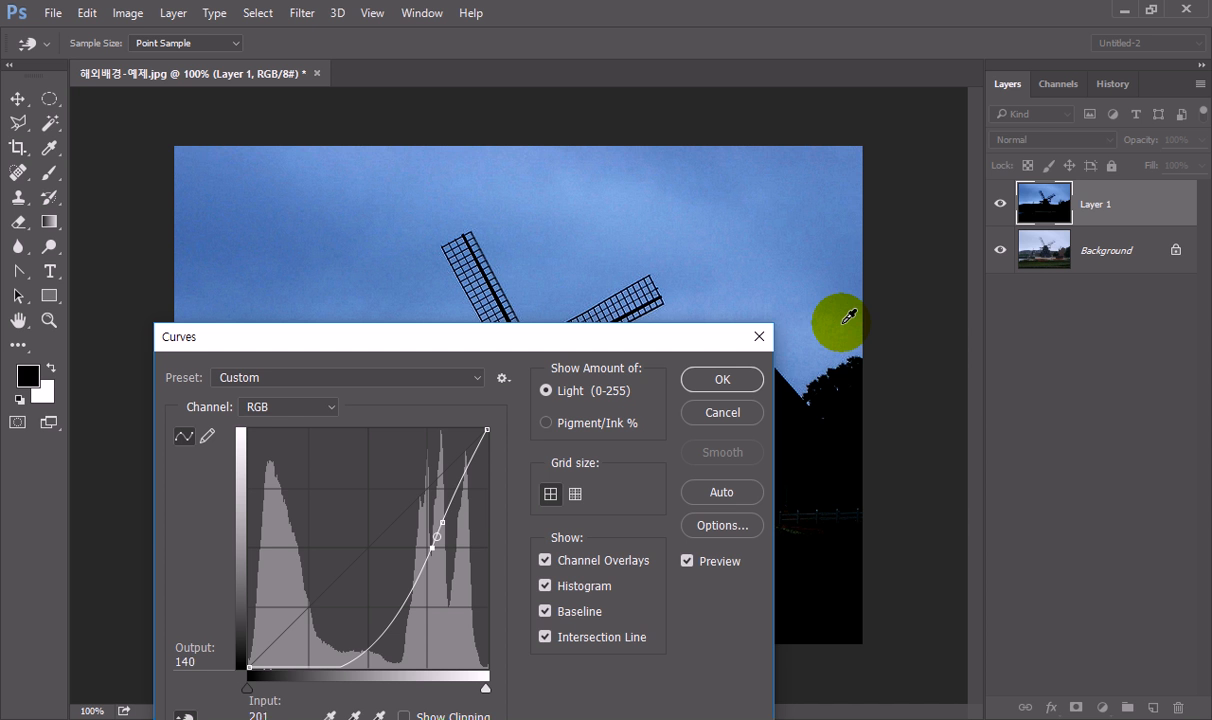
click(431, 548)
drag(431, 548, 431, 541)
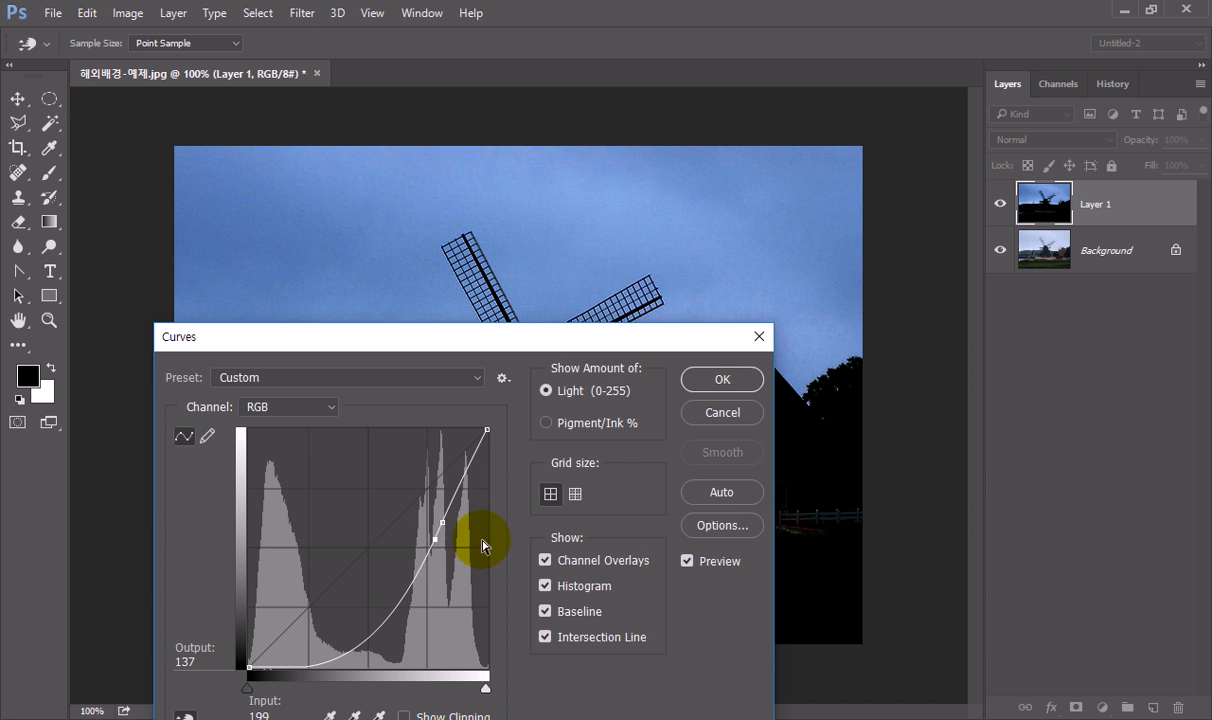
click(721, 379)
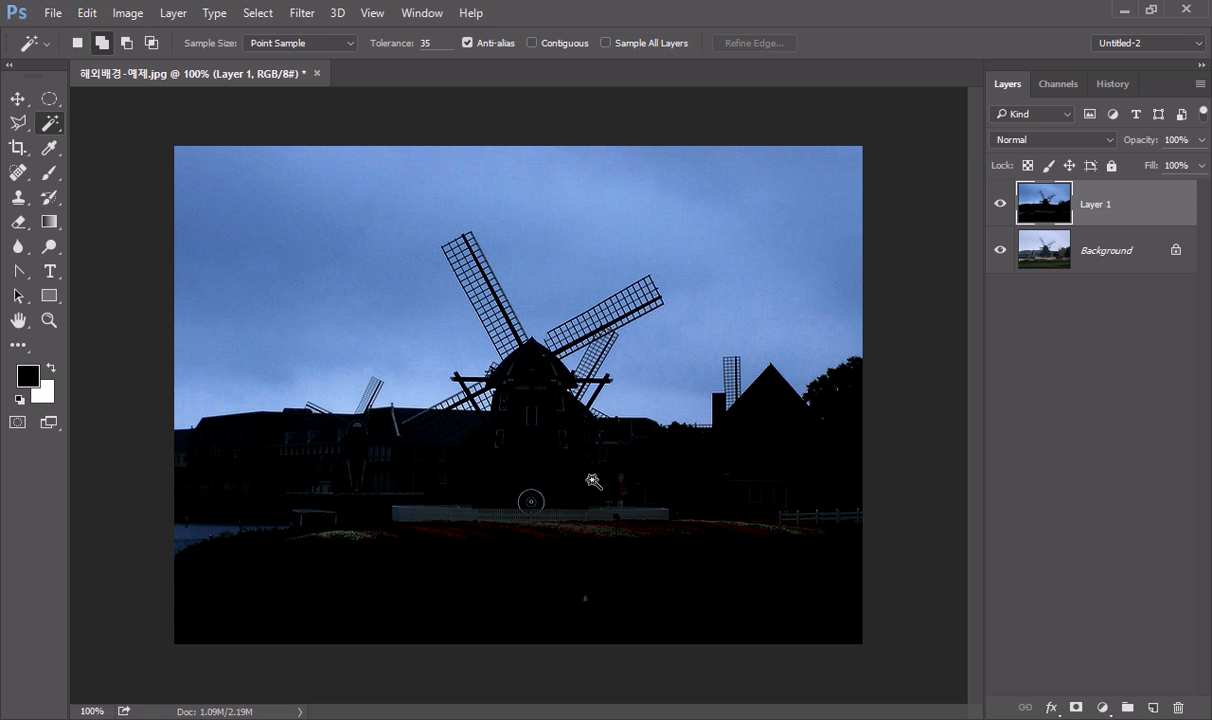
- Hide and show Layer 1 to compare the darkened image with the original
click(1000, 203)
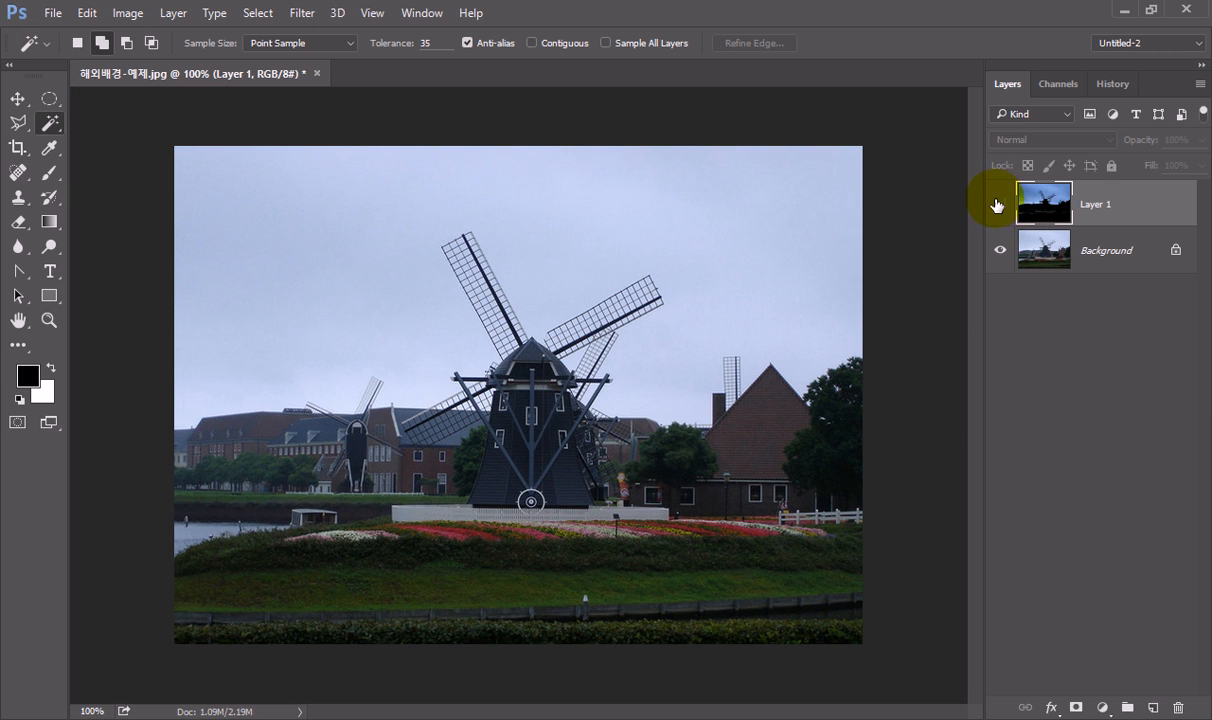
click(1000, 203)
click(1062, 205)
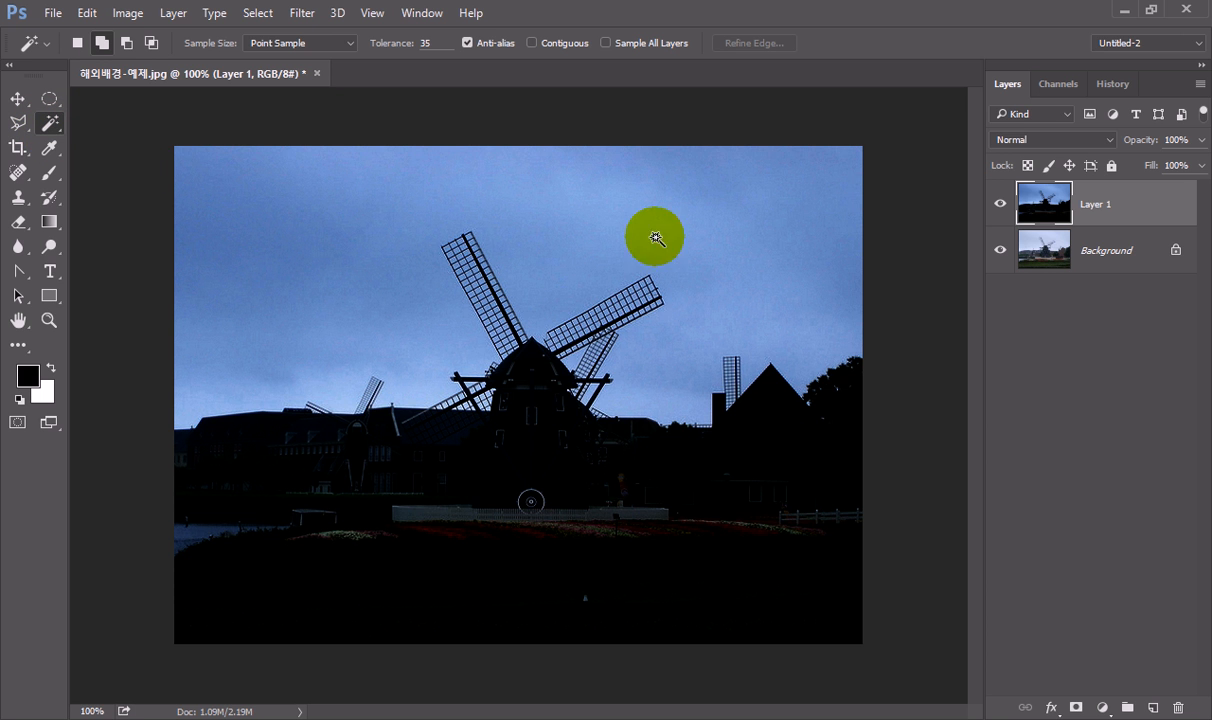
- Select the whole sky on Layer 1 with the Magic Wand at tolerance 35 and turn the selection into a layer mask
click(594, 207)
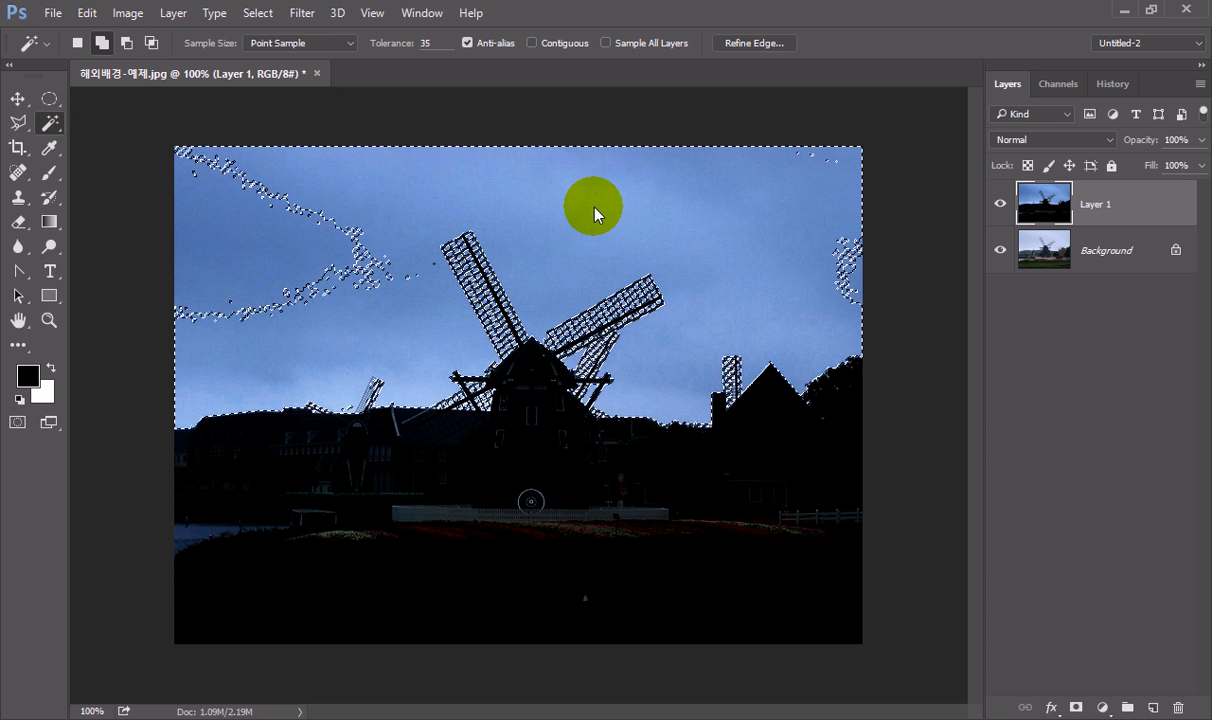
click(231, 264)
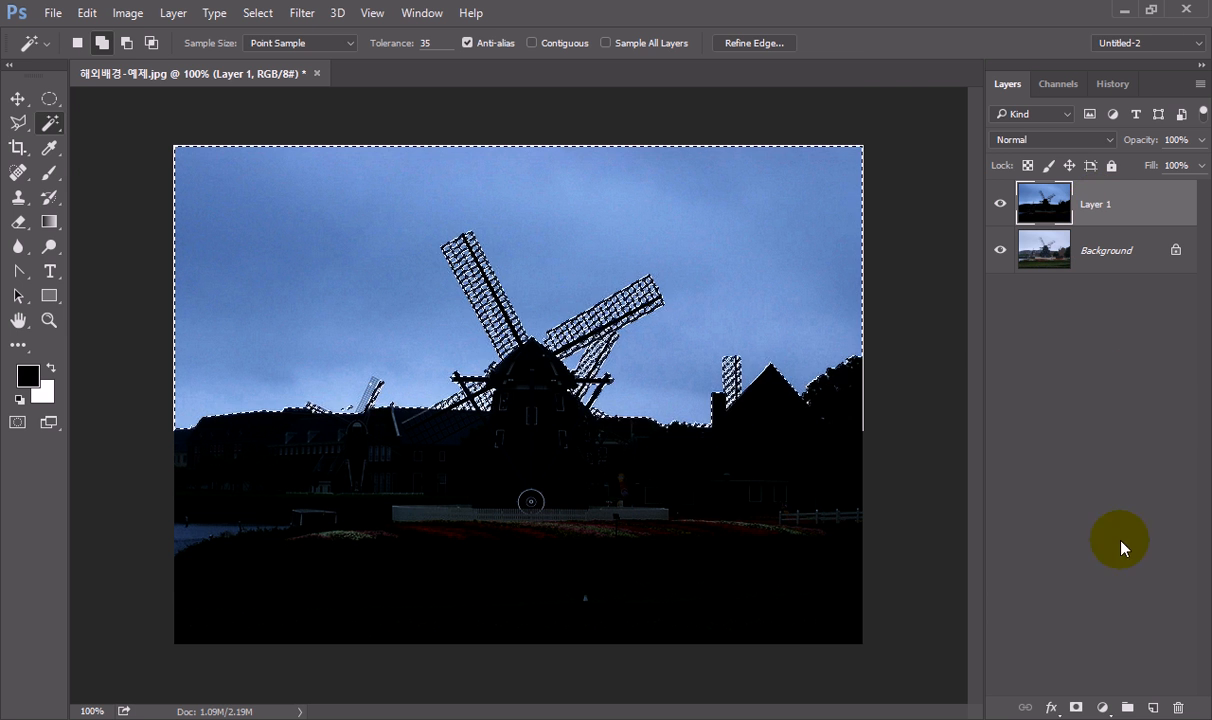
click(1078, 708)
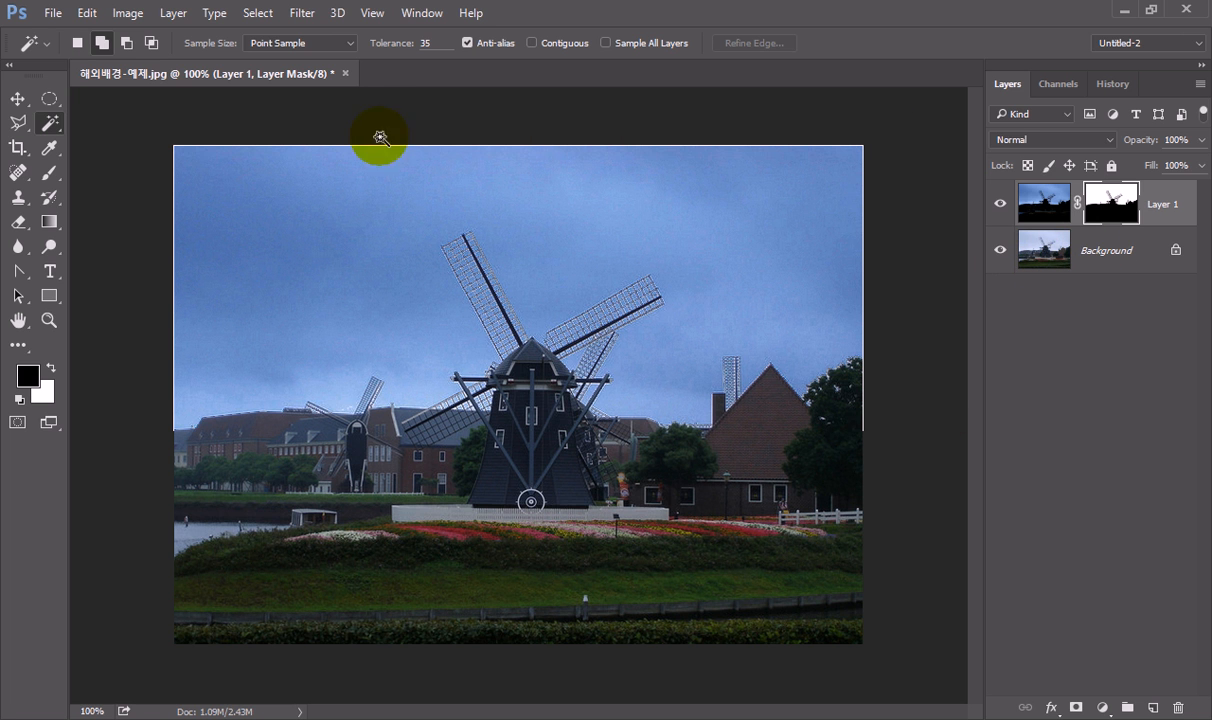
drag(168, 73, 238, 79)
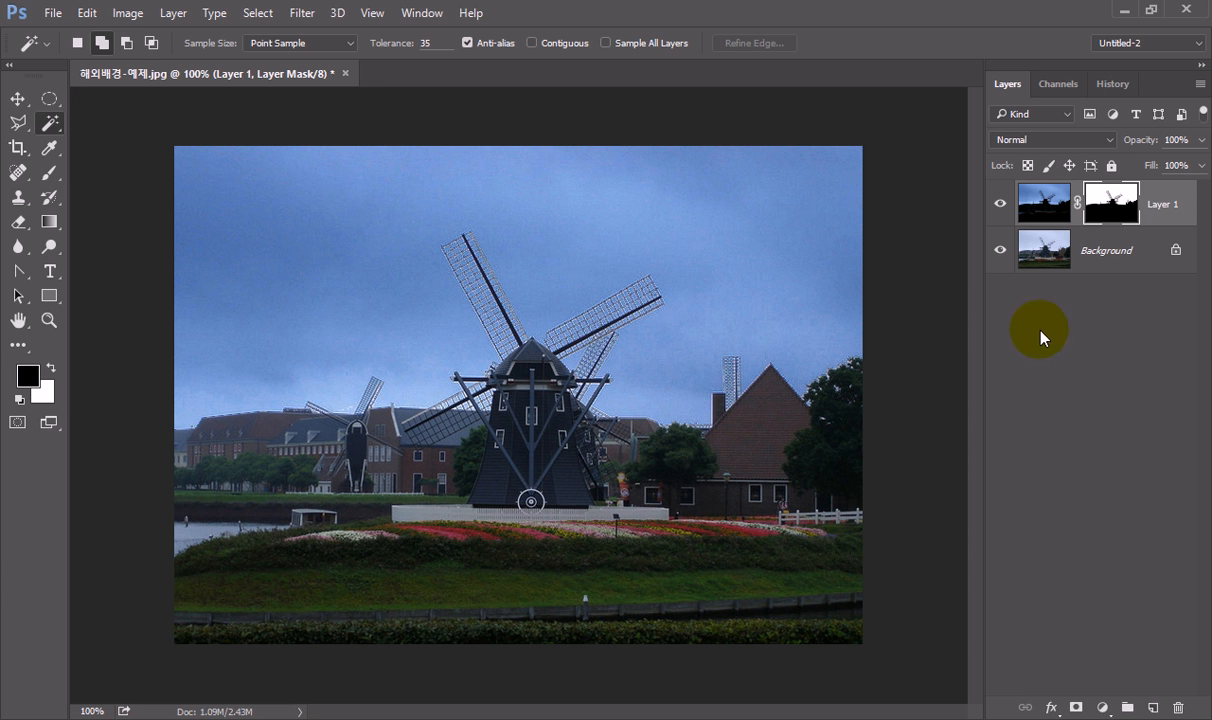
- Duplicate the Background layer and mask the copy to everything below the sky, using the inverted selection from Layer 1's mask
click(1096, 251)
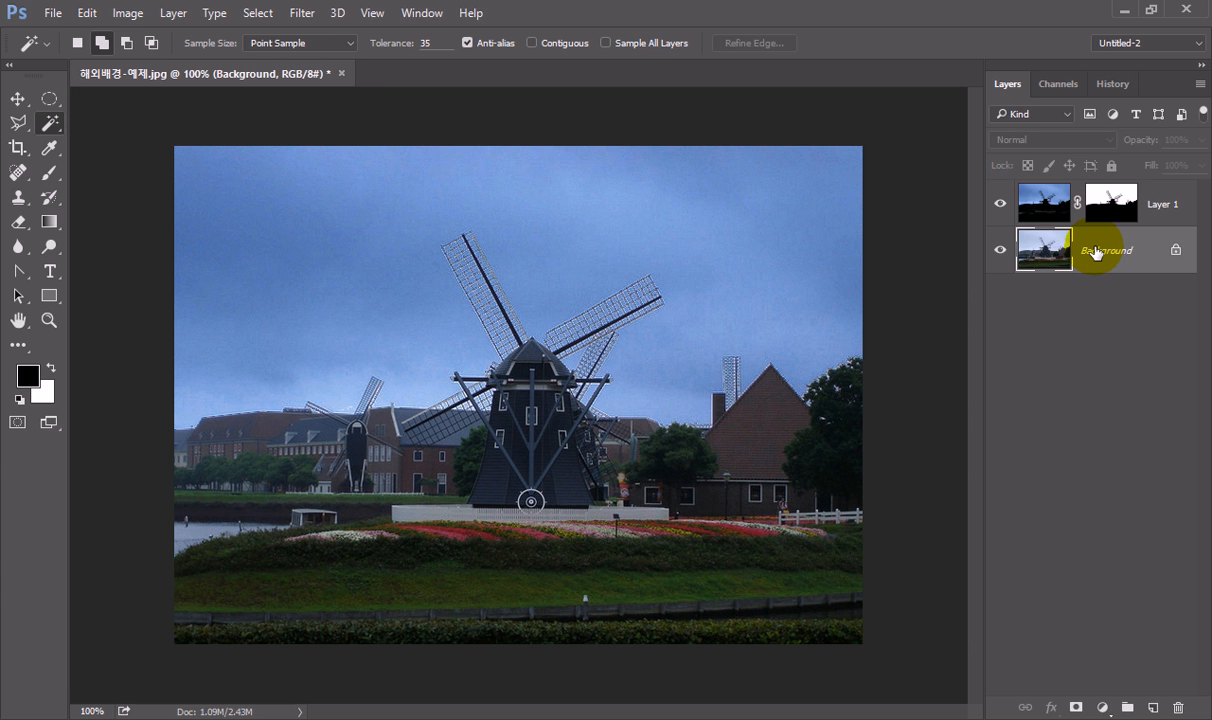
key(ctrl+j)
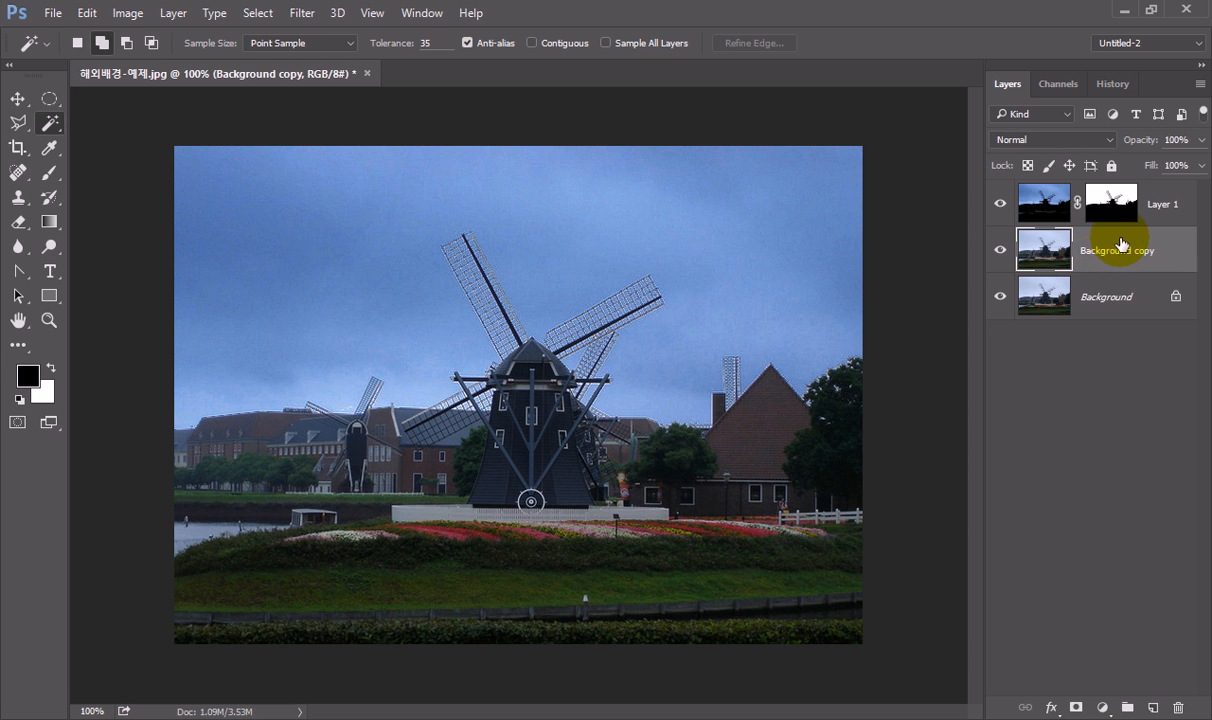
mouse_move(1115, 202)
mouse_down()
mouse_move(1125, 220)
mouse_move(1109, 195)
mouse_move(1093, 197)
mouse_move(1100, 208)
mouse_up()
ctrl+click(1100, 208)
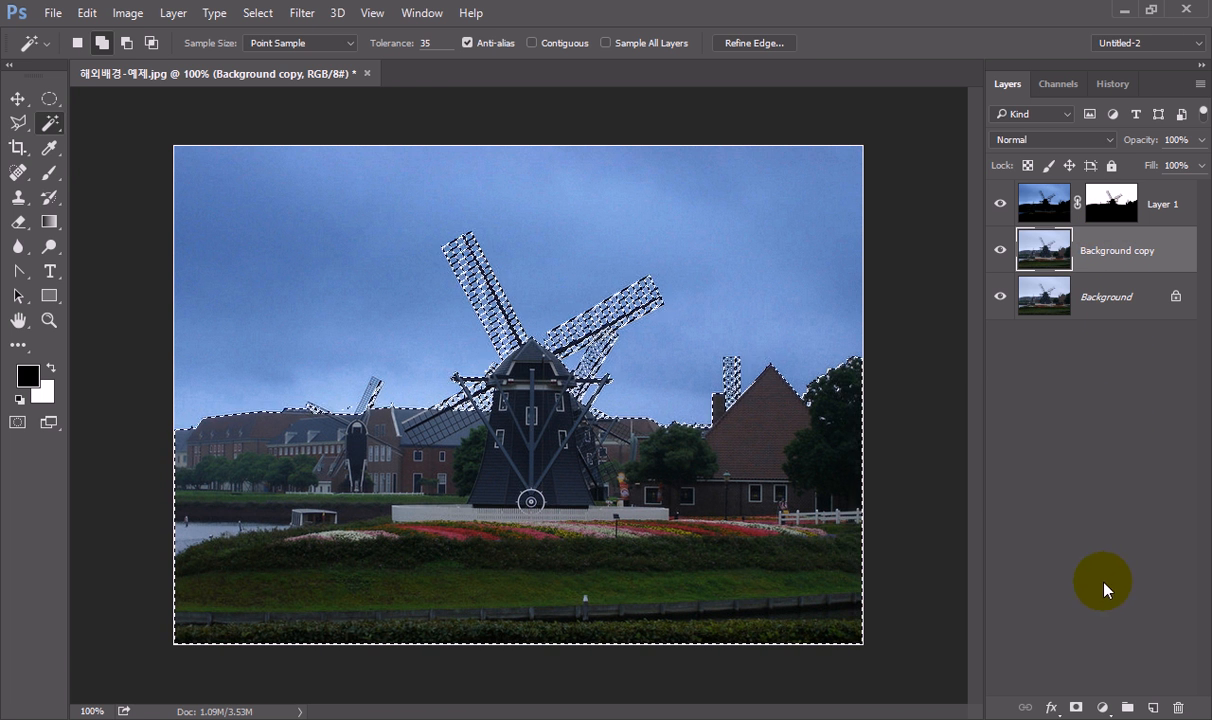
click(1076, 707)
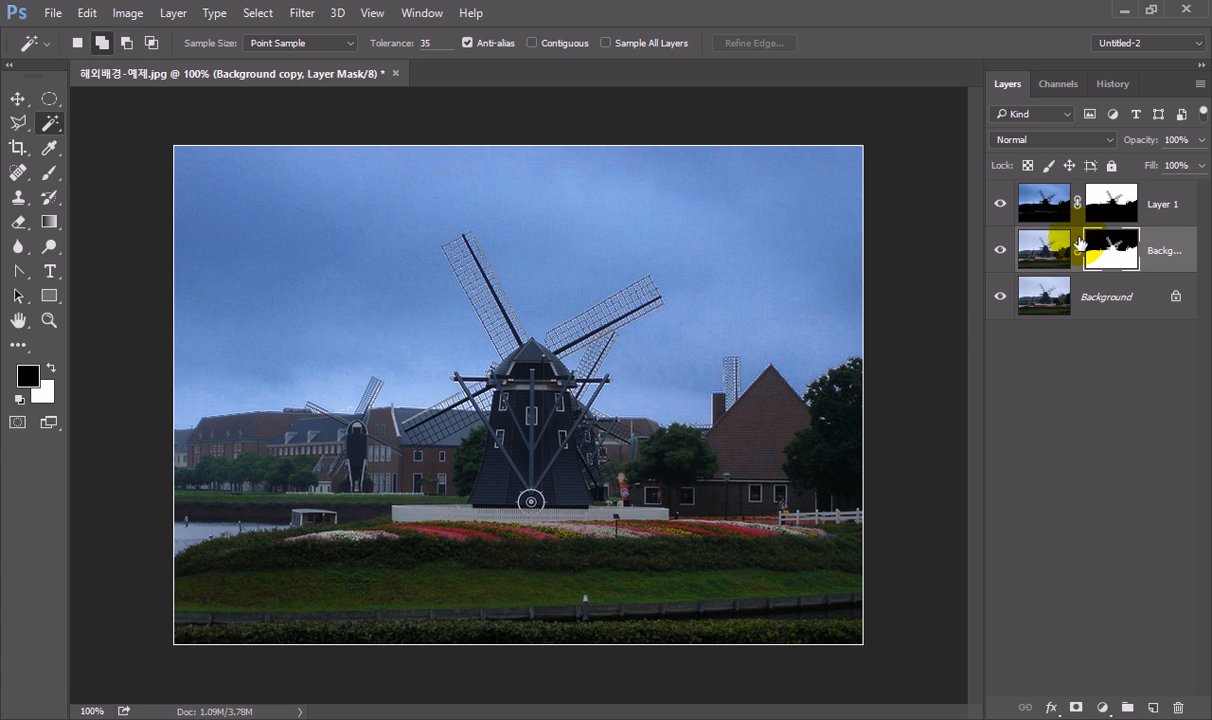
- Brighten the Background copy's image with a Curves adjustment, placing an RGB curve point at input 117, output 133
click(1037, 256)
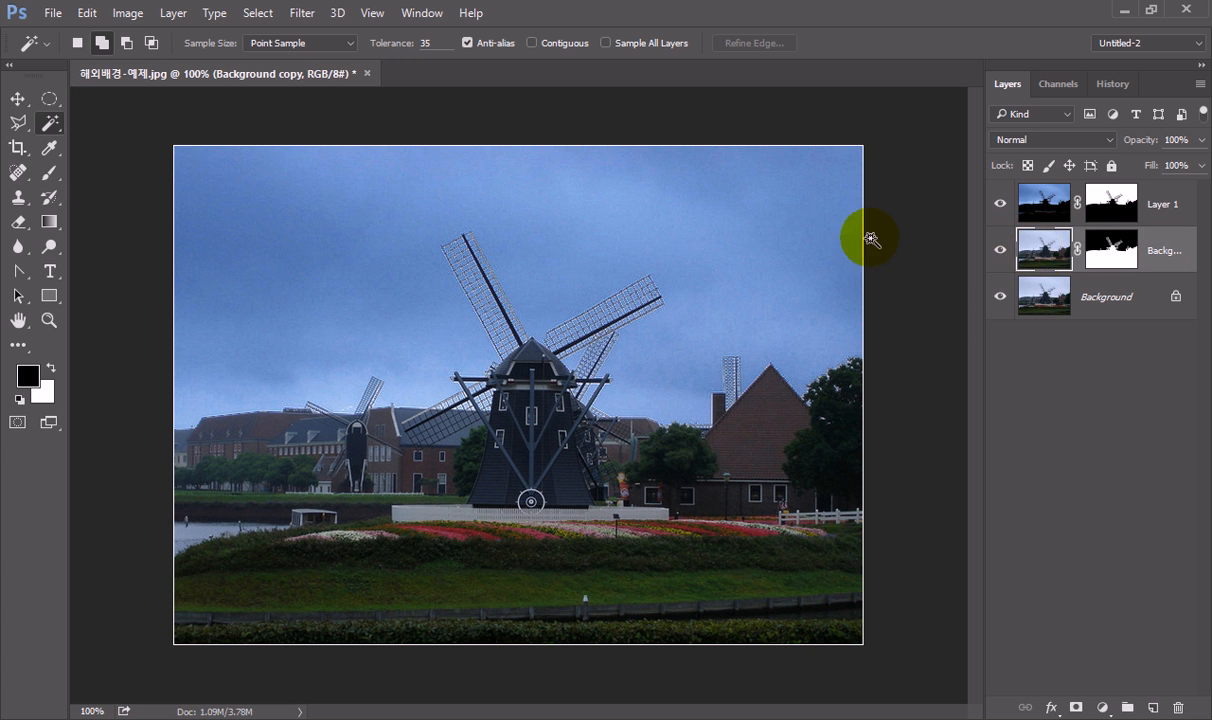
click(131, 16)
mouse_move(149, 60)
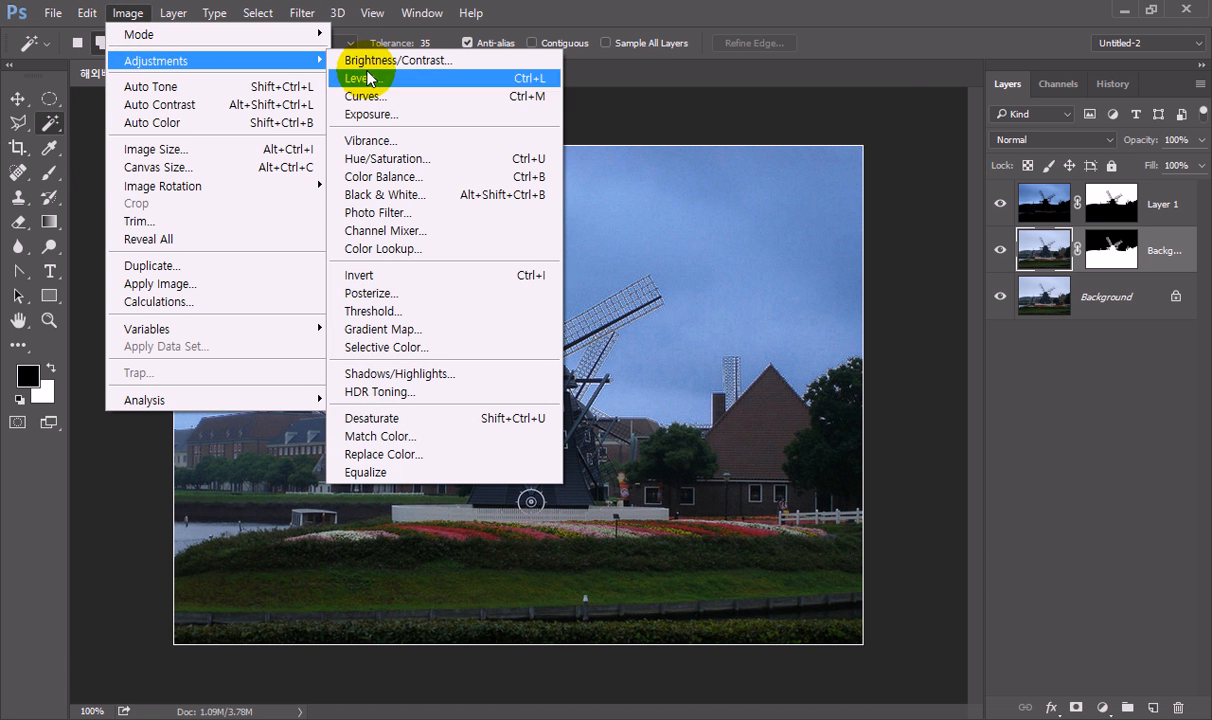
click(360, 100)
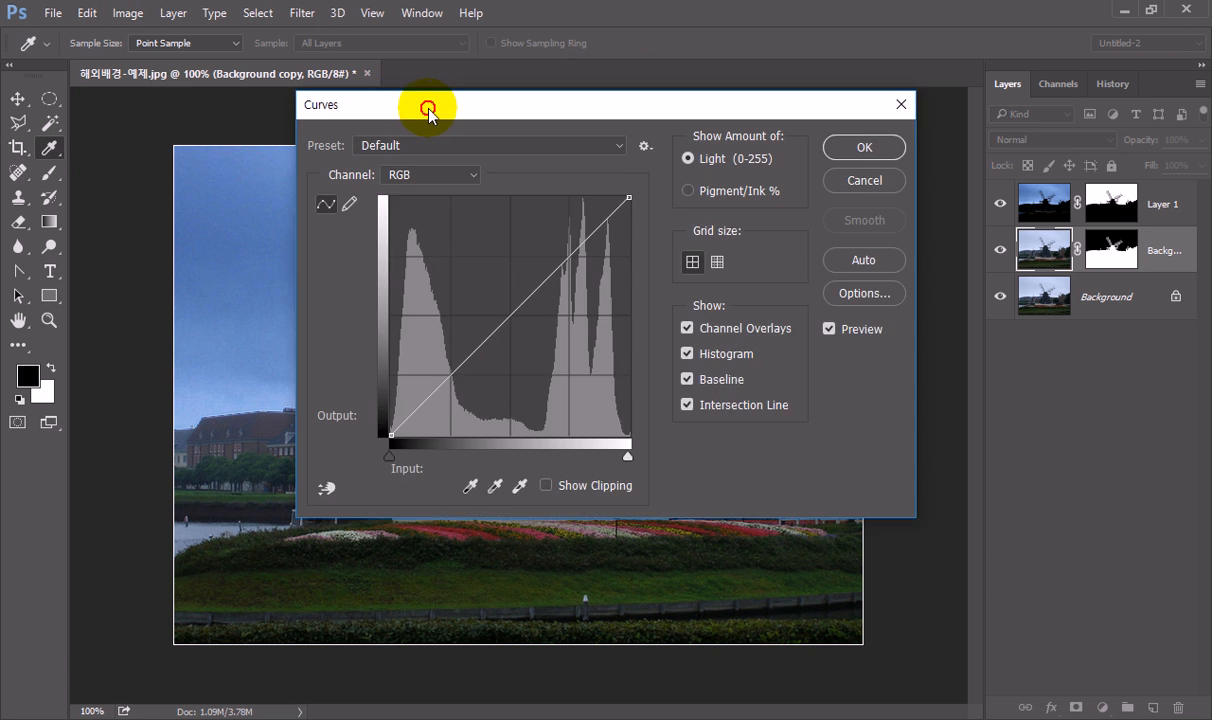
drag(433, 103, 478, 22)
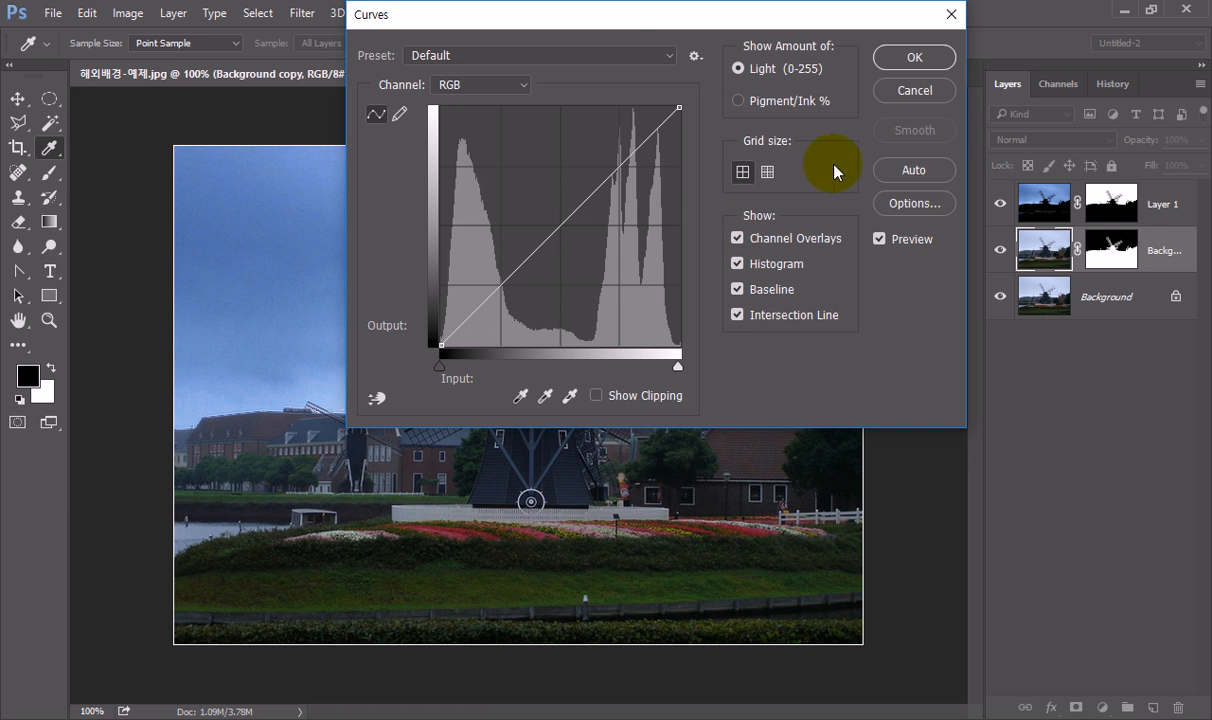
click(377, 401)
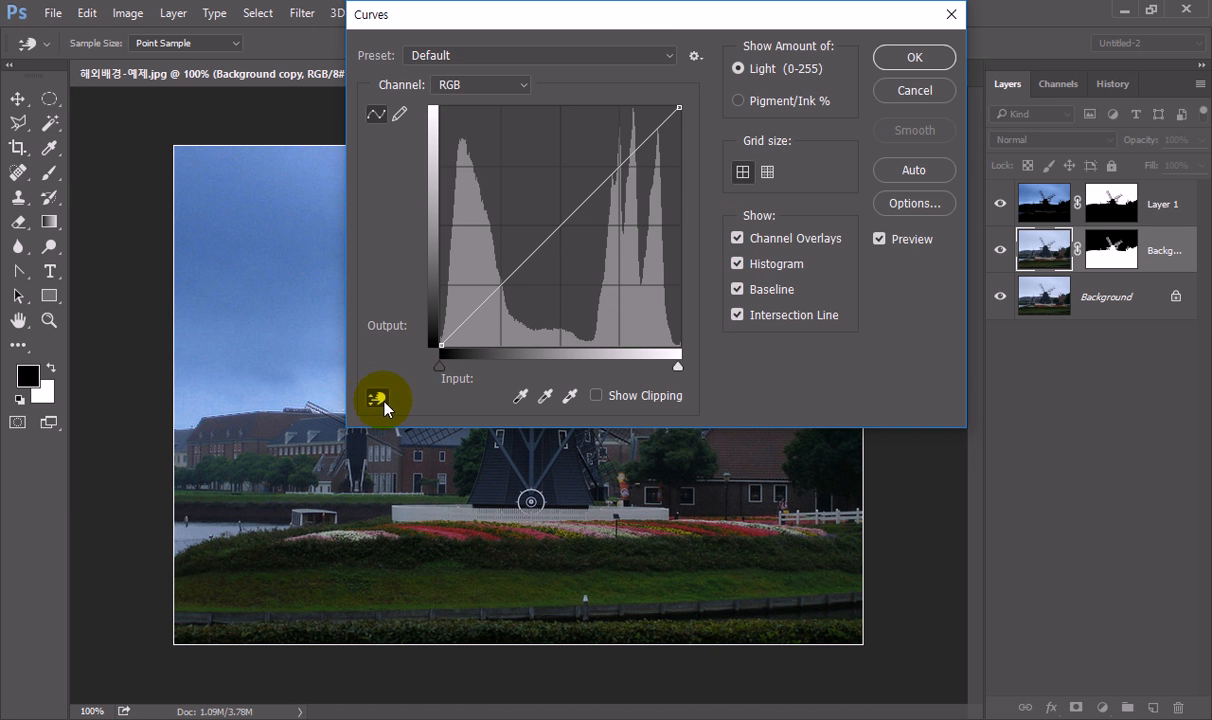
drag(617, 27, 987, 556)
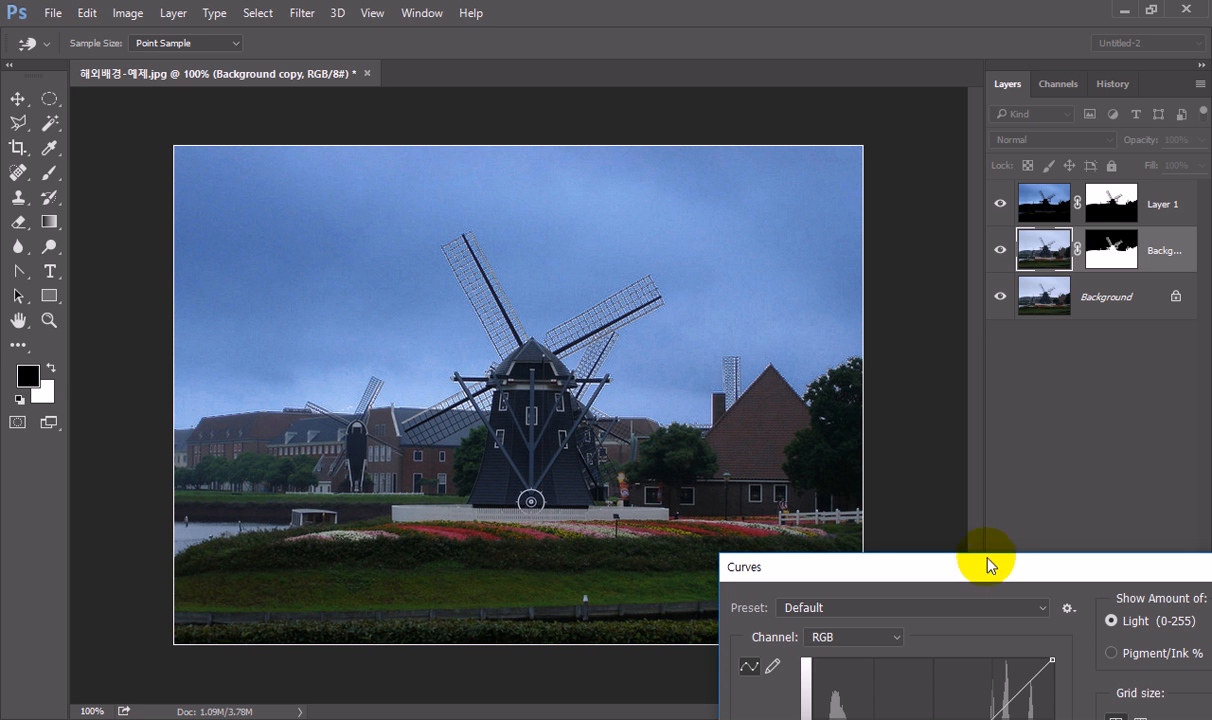
click(828, 488)
drag(826, 575, 585, 122)
drag(584, 432, 671, 303)
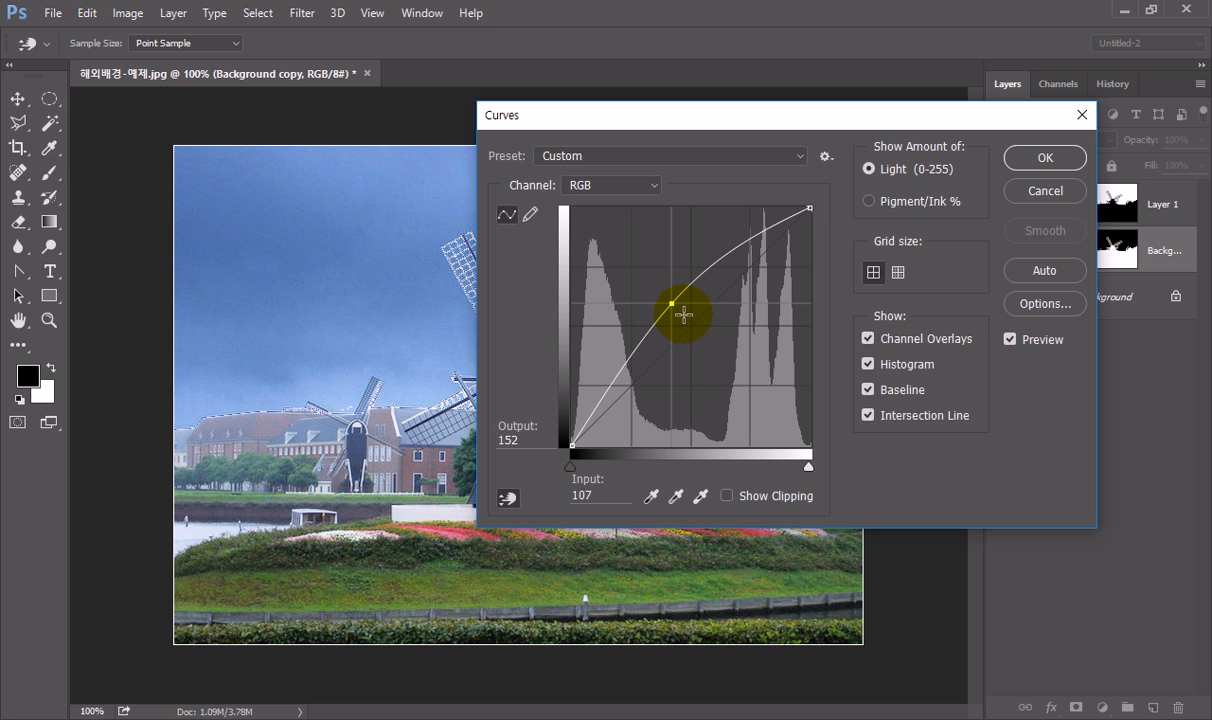
mouse_move(683, 314)
mouse_down()
mouse_move(700, 310)
mouse_move(694, 330)
mouse_move(681, 324)
mouse_up()
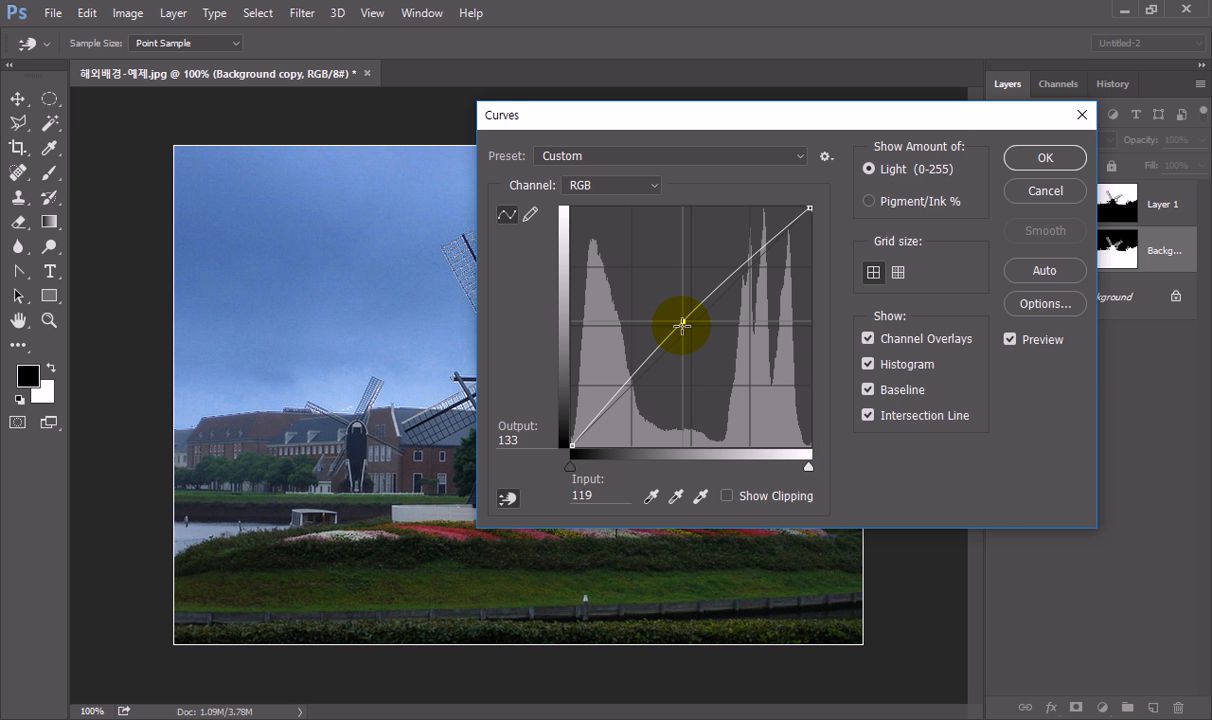
mouse_move(681, 324)
mouse_down()
mouse_move(698, 311)
mouse_move(680, 325)
mouse_up()
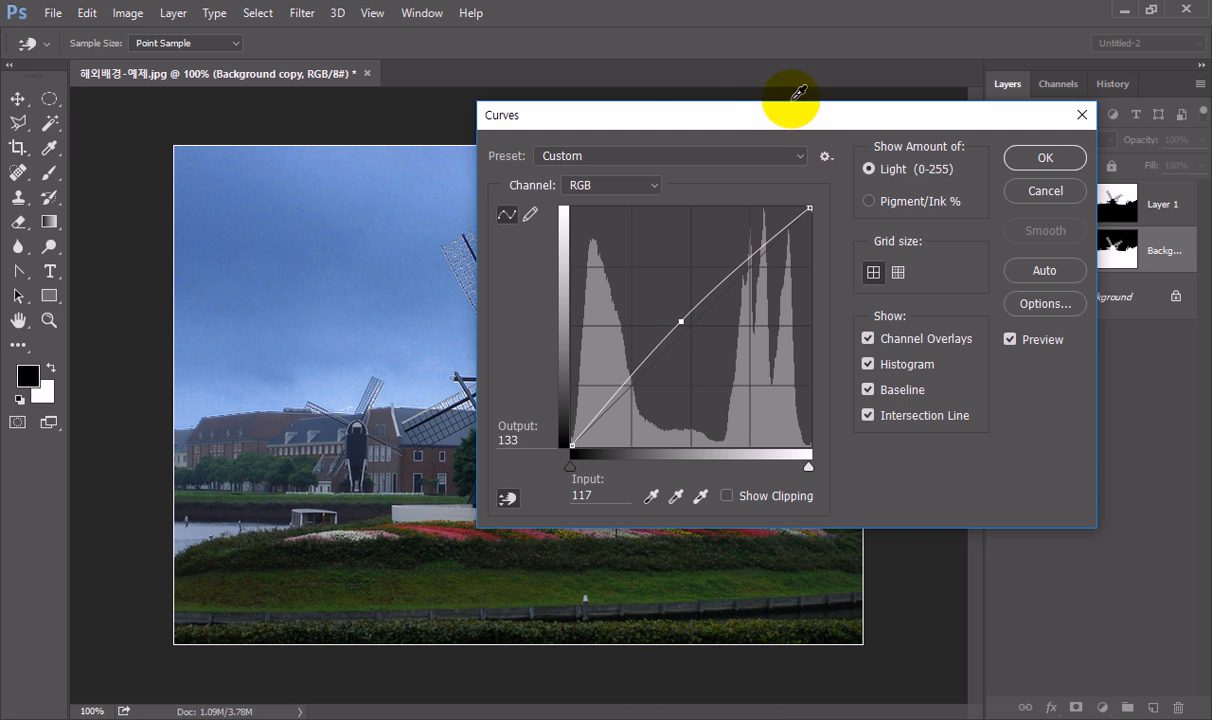
drag(722, 125, 747, 306)
click(1068, 339)
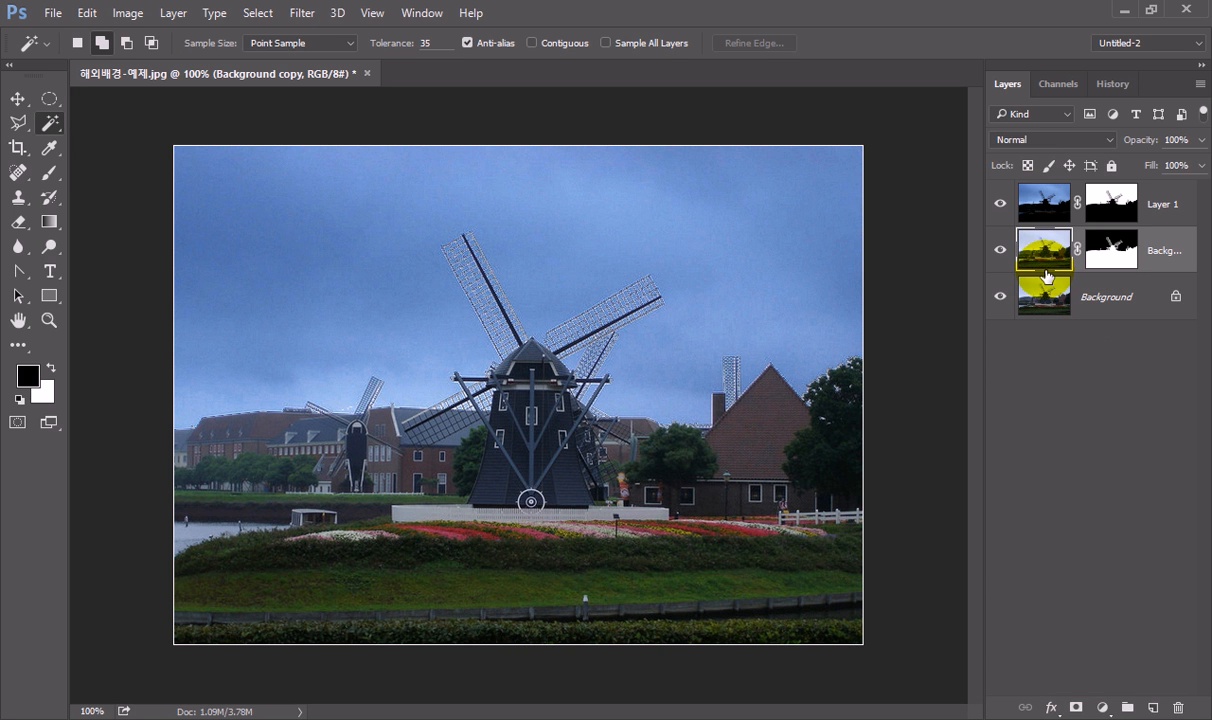
- Hide and show the Background copy and Layer 1 in turn to compare each adjustment with the original
click(1001, 251)
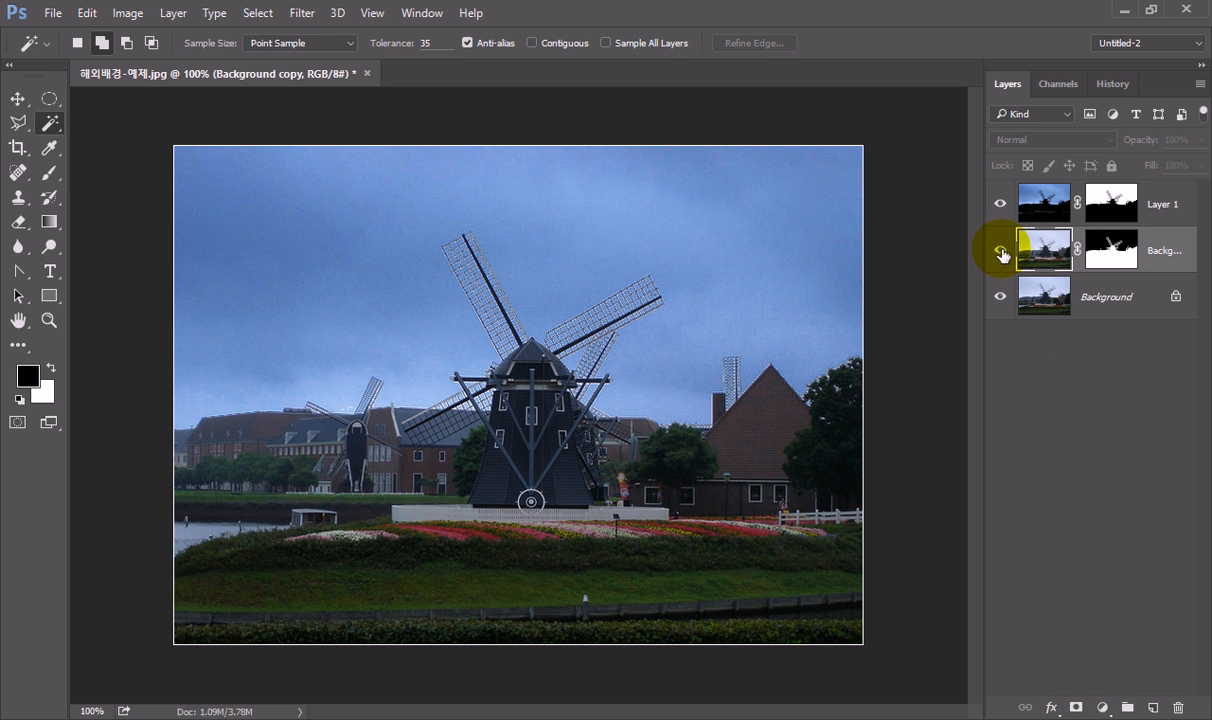
click(1001, 251)
click(1001, 204)
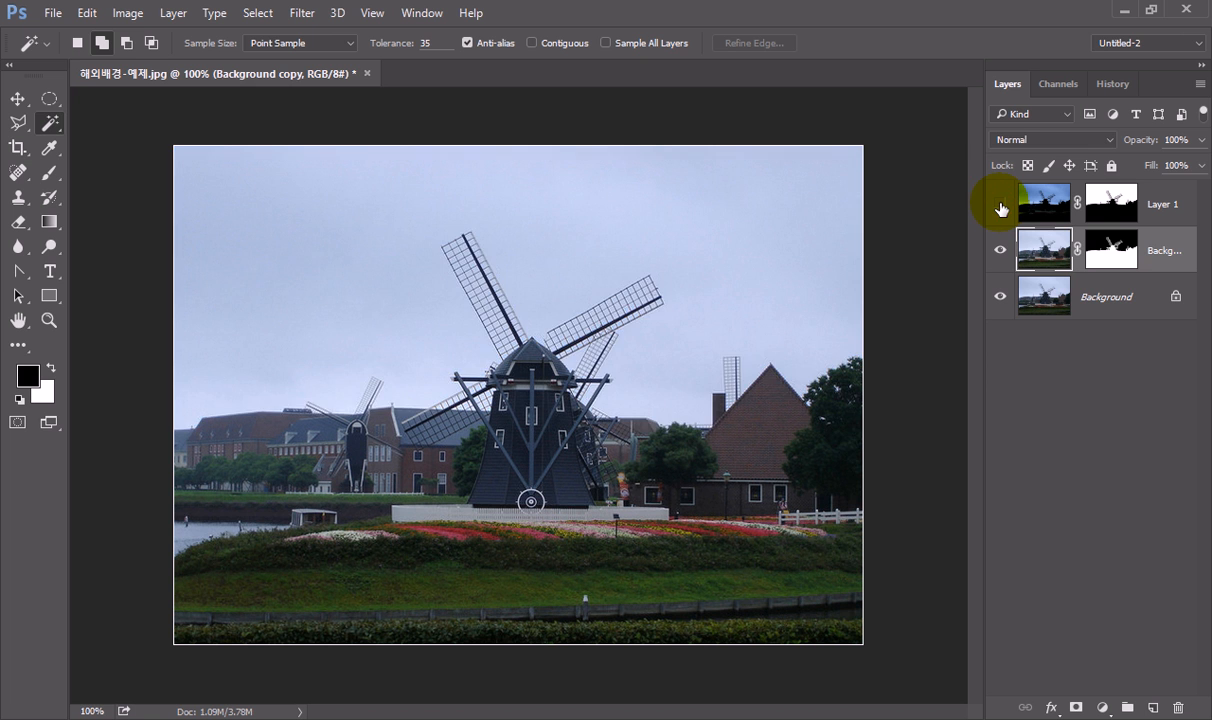
click(1001, 204)
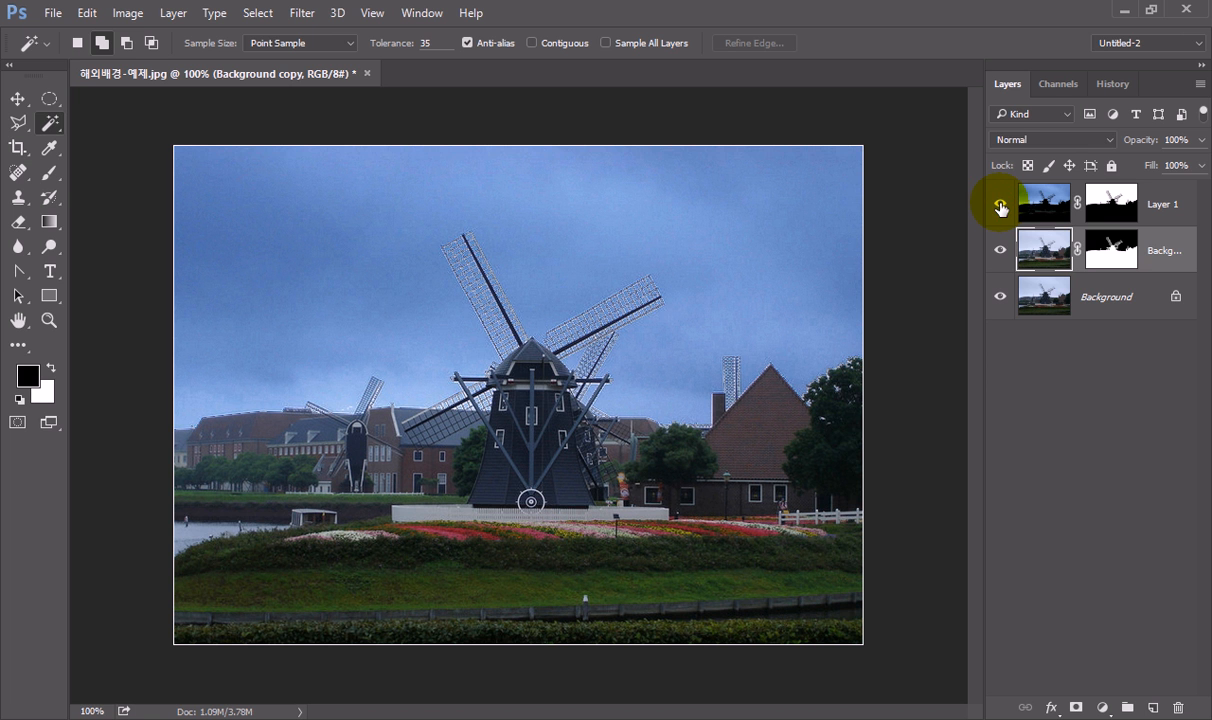
- Merge Layer 1 down into the Background copy, applying the underlying layer mask
click(1161, 203)
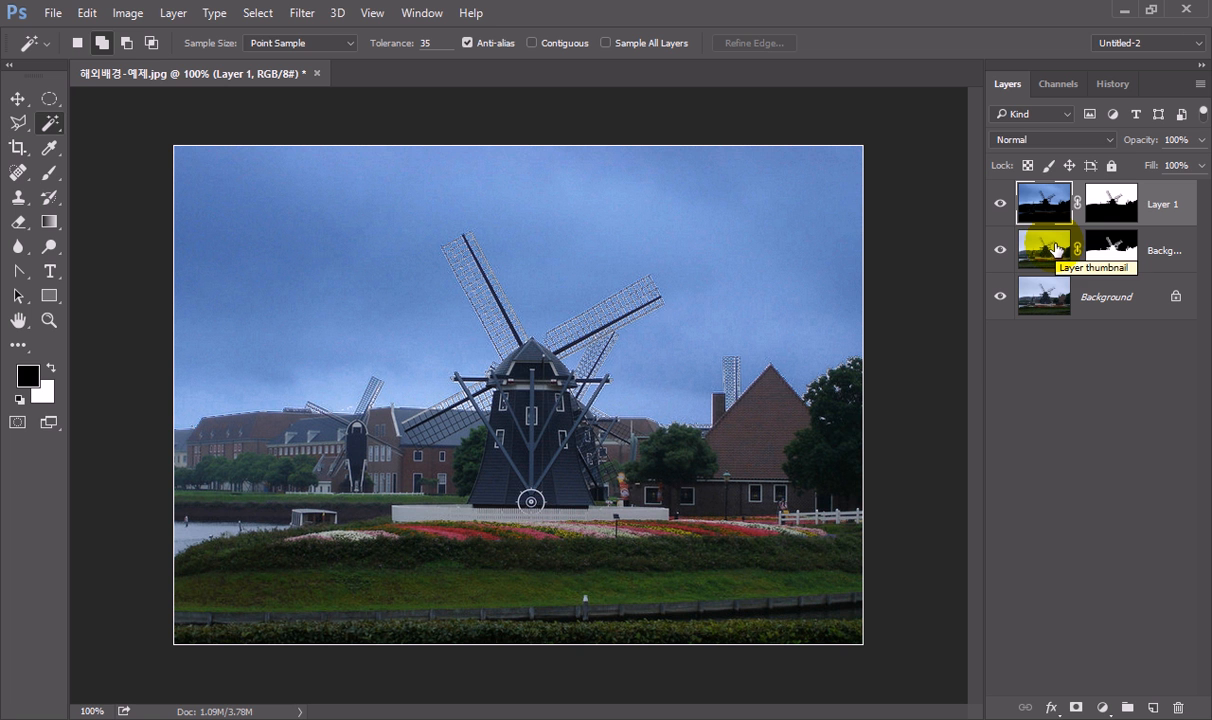
key(ctrl+e)
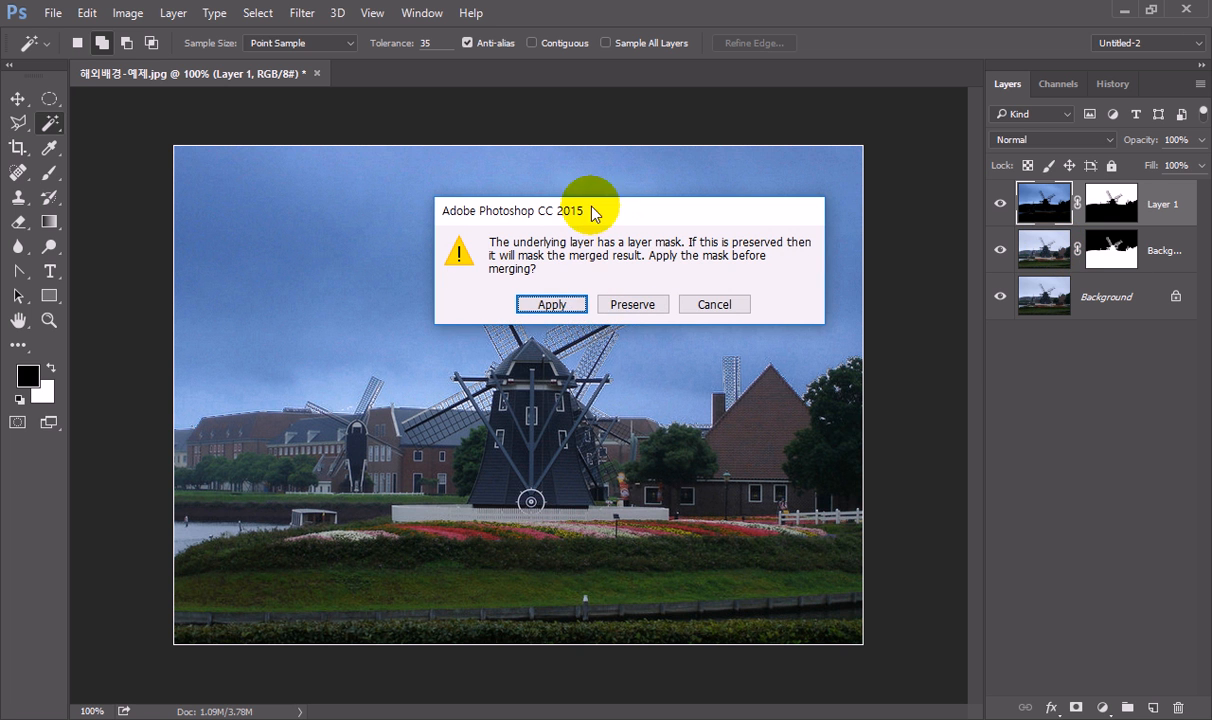
click(556, 303)
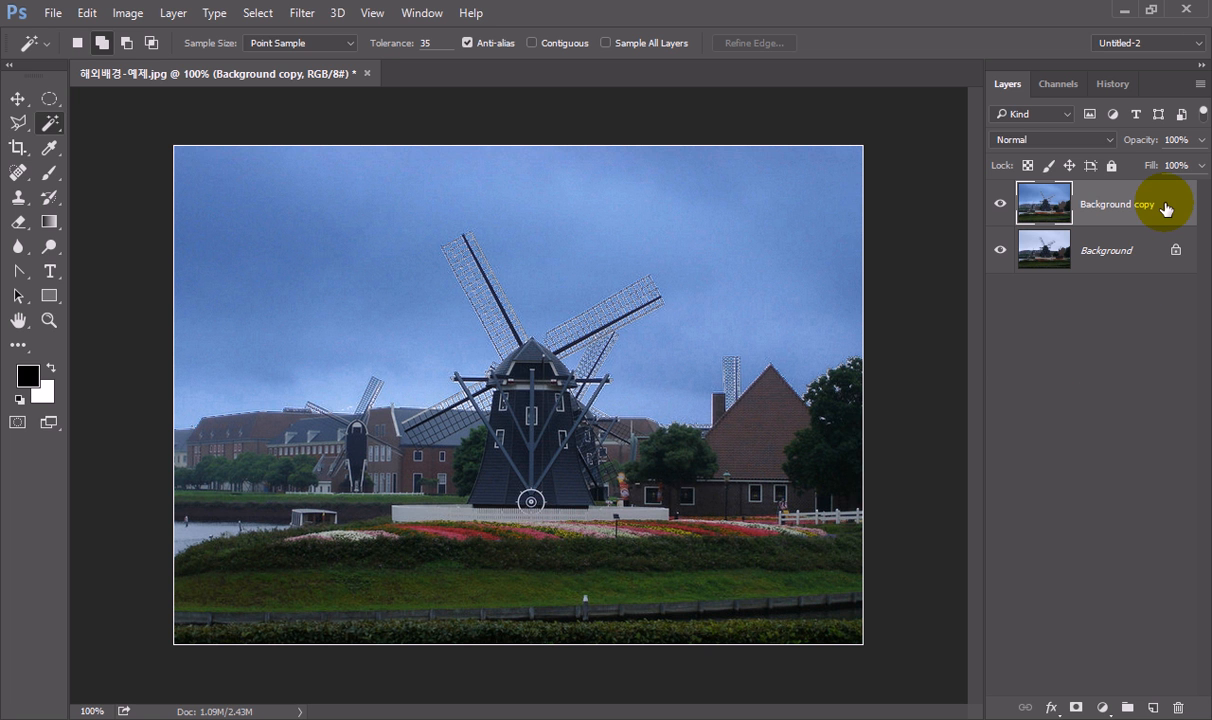
- Duplicate the Background copy layer and set the duplicate to Soft Light at 50% opacity
key(ctrl+j)
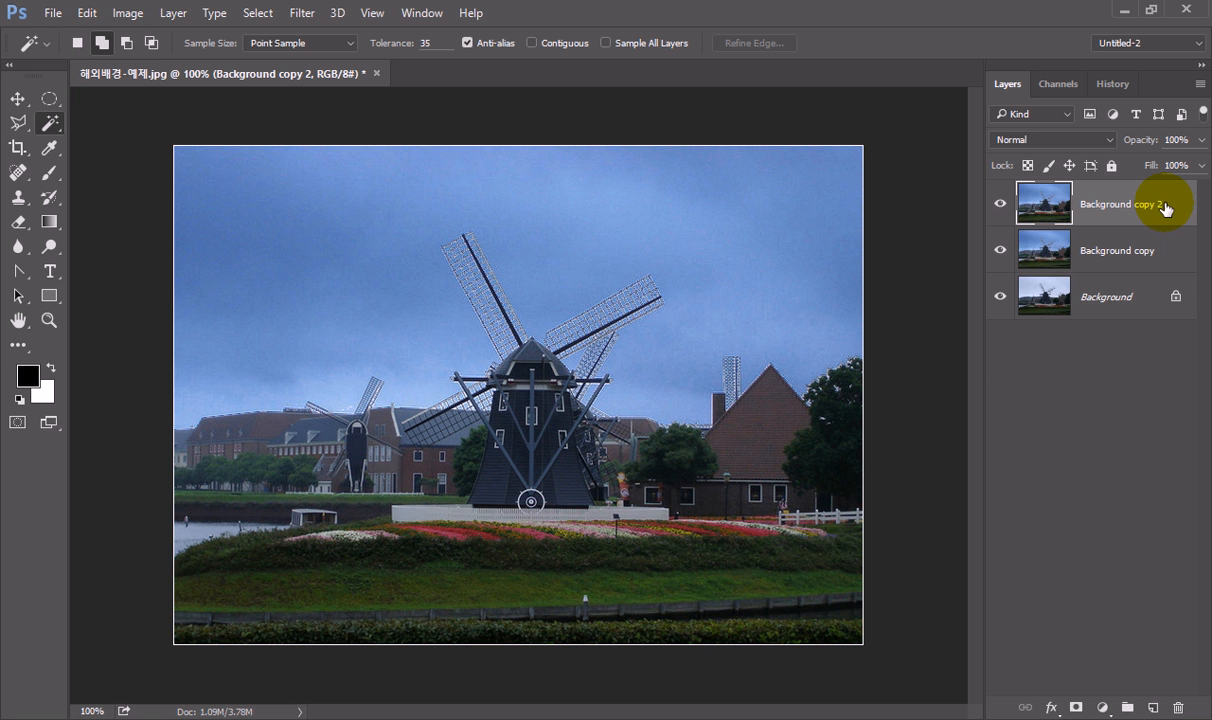
click(1100, 140)
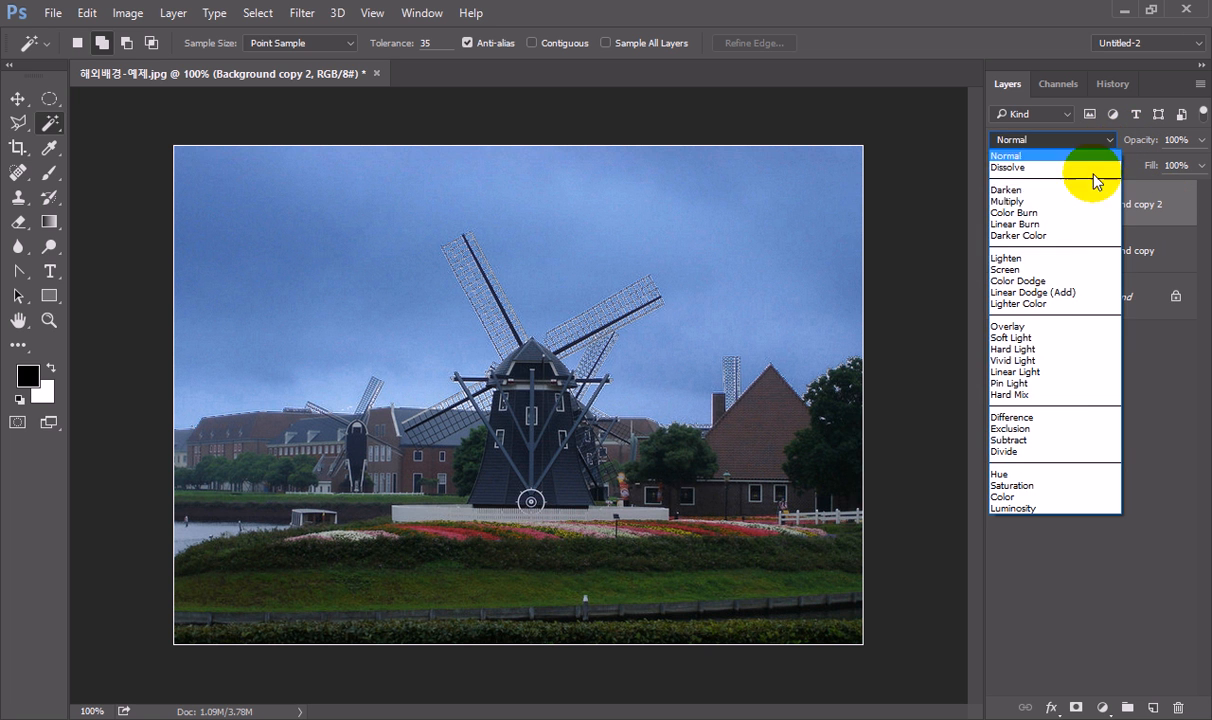
click(1077, 340)
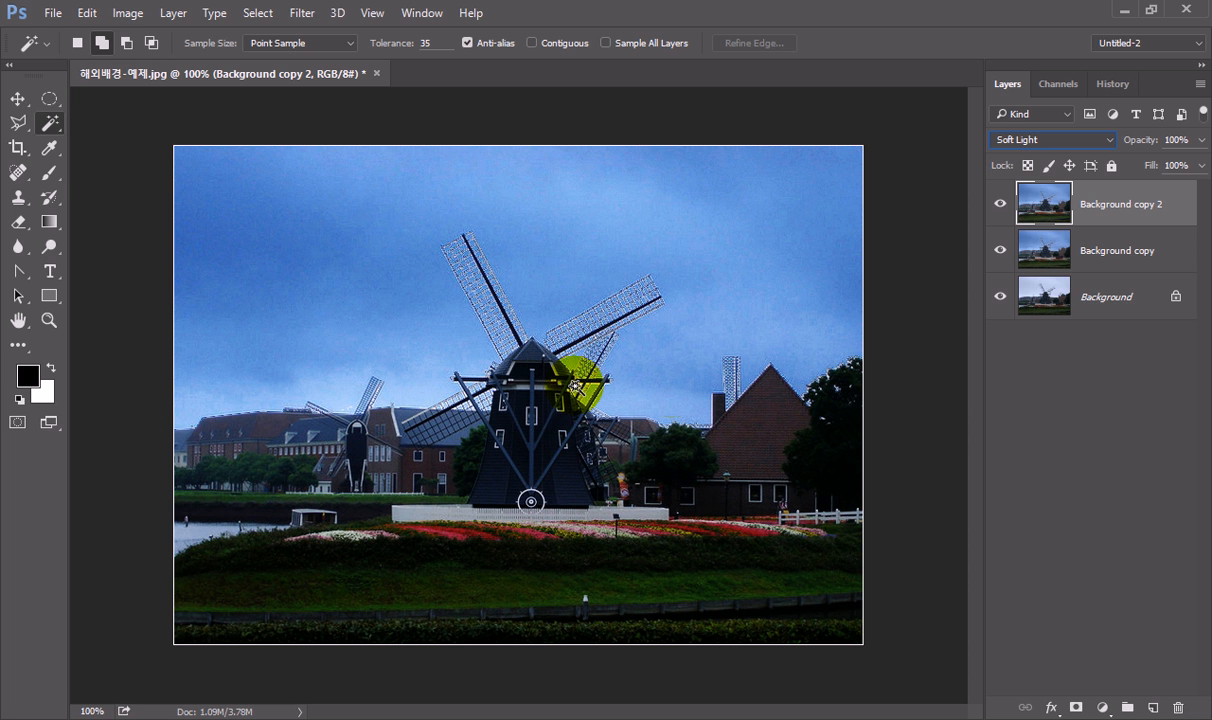
click(1185, 139)
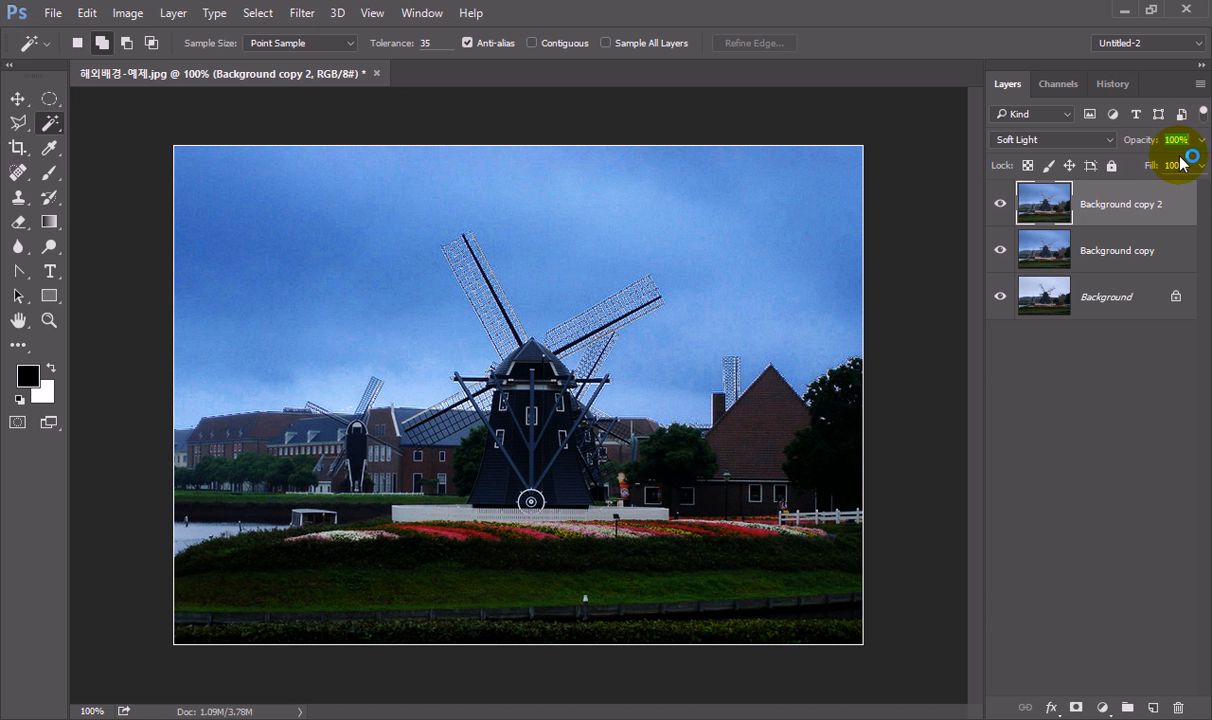
text(50)
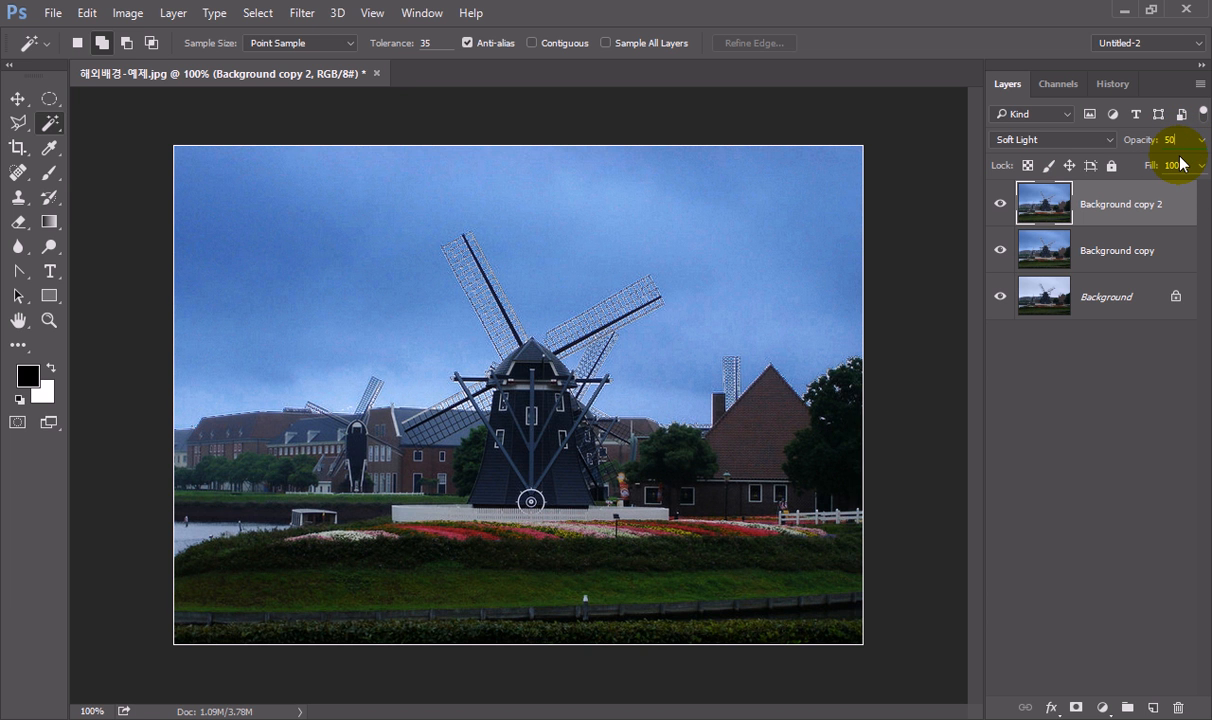
- Hide and show the Soft Light duplicate to compare its effect, and merge it down into Background copy
click(999, 204)
click(998, 205)
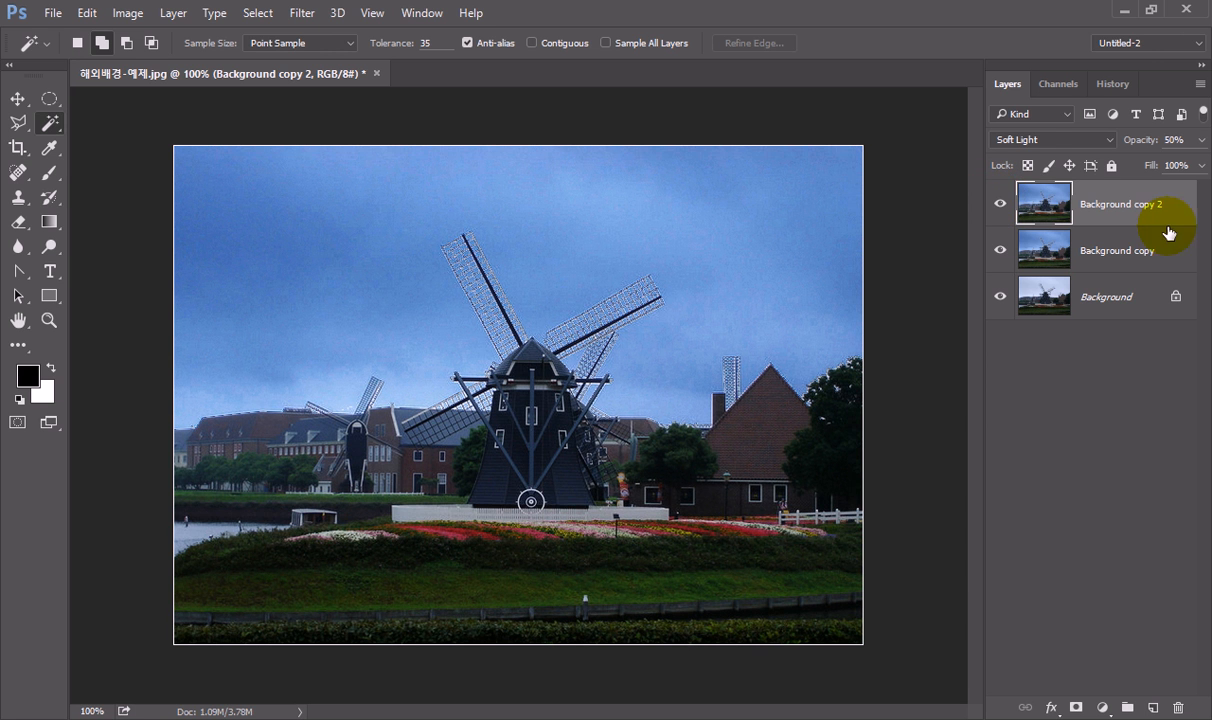
key(Delete)
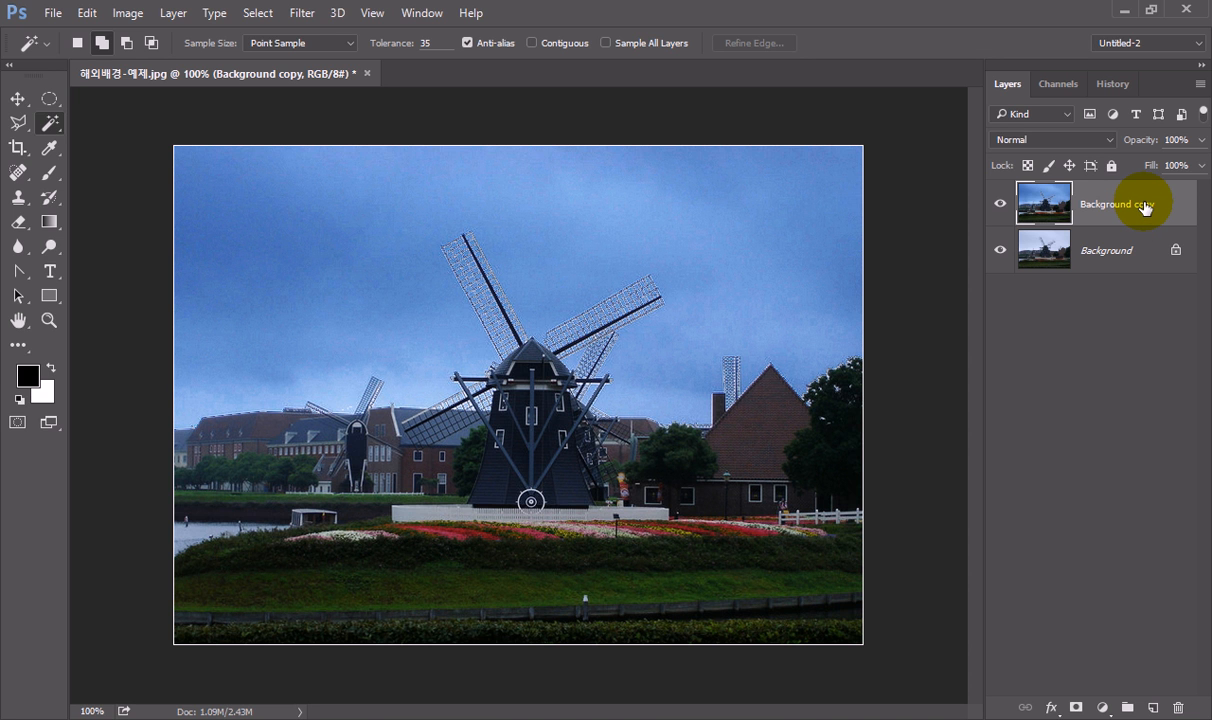
- Blend a duplicate of Background copy in Screen mode at 40% opacity and merge it back down
key(ctrl+j)
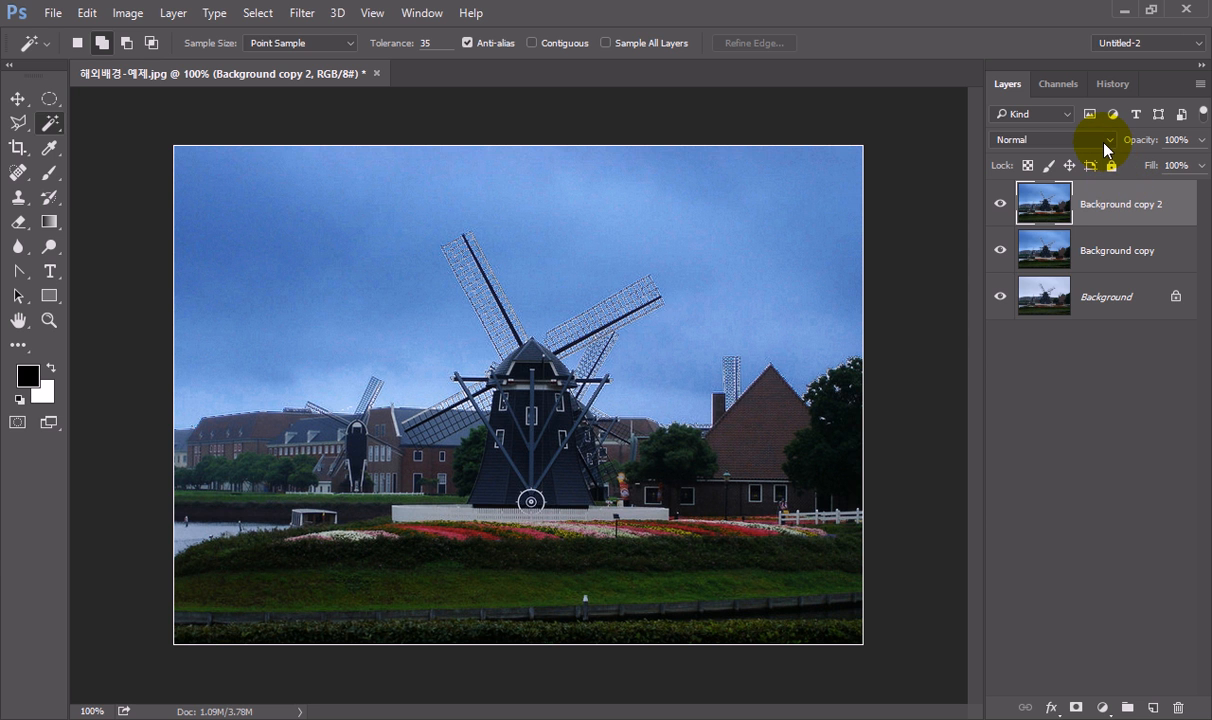
click(1105, 148)
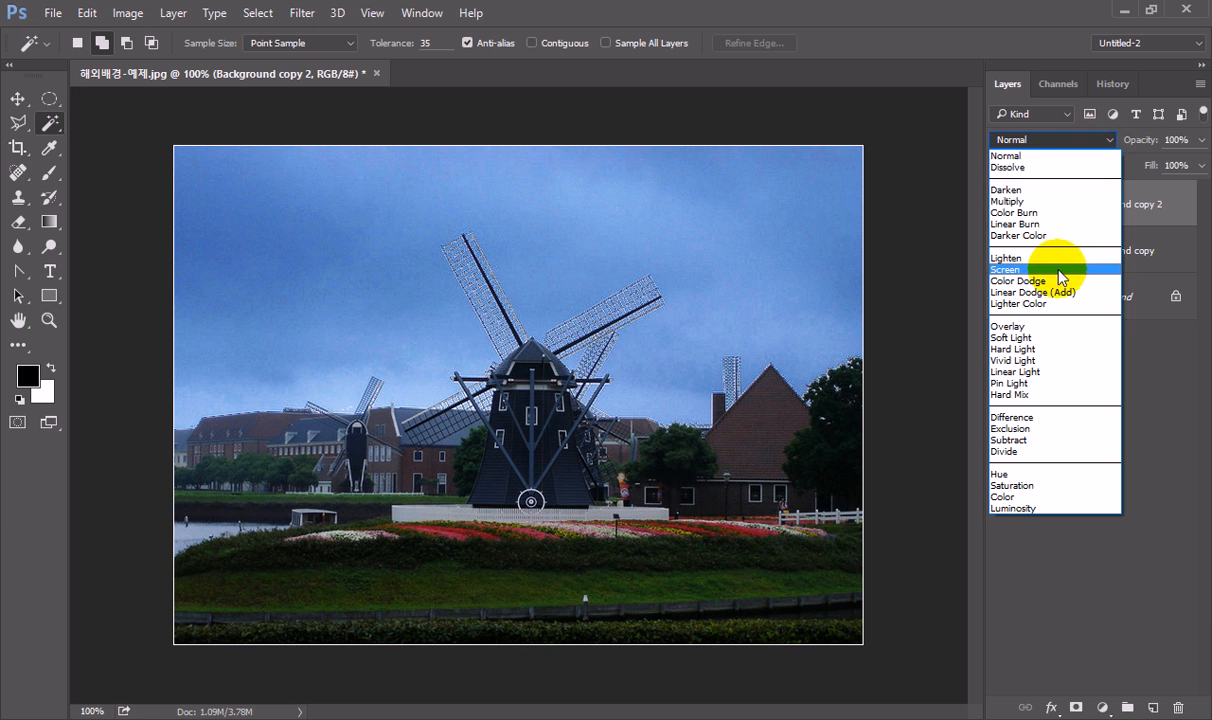
click(1061, 270)
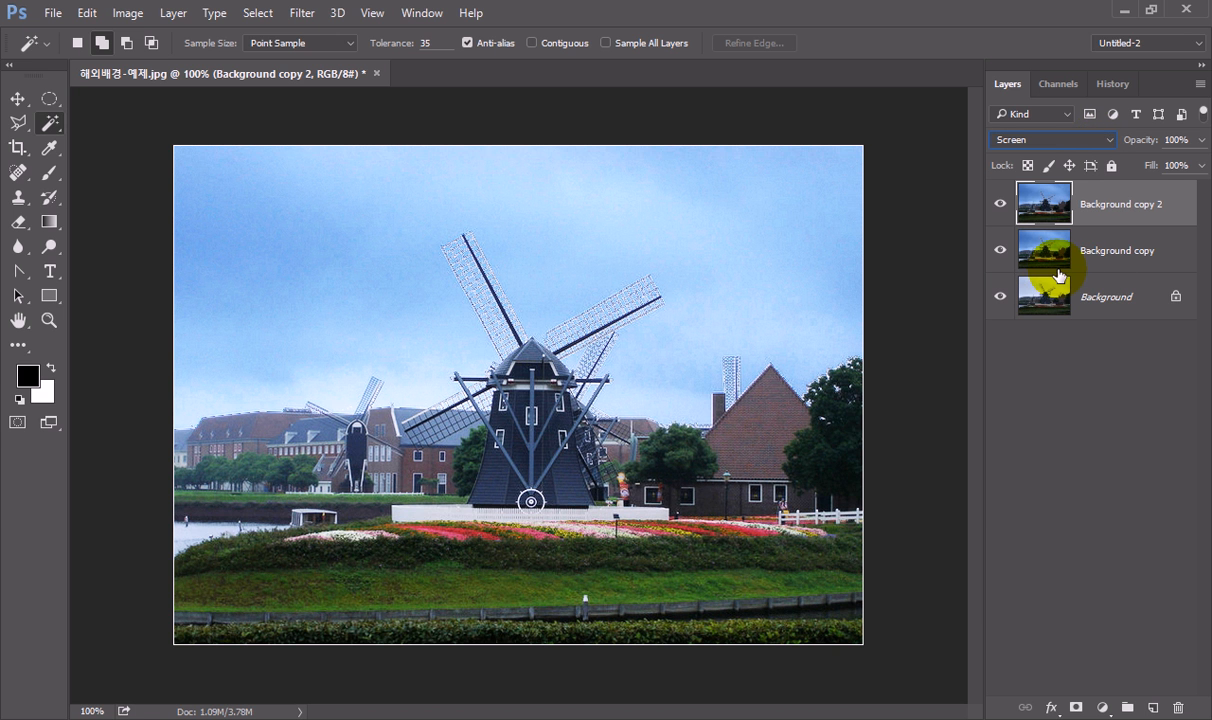
click(1177, 139)
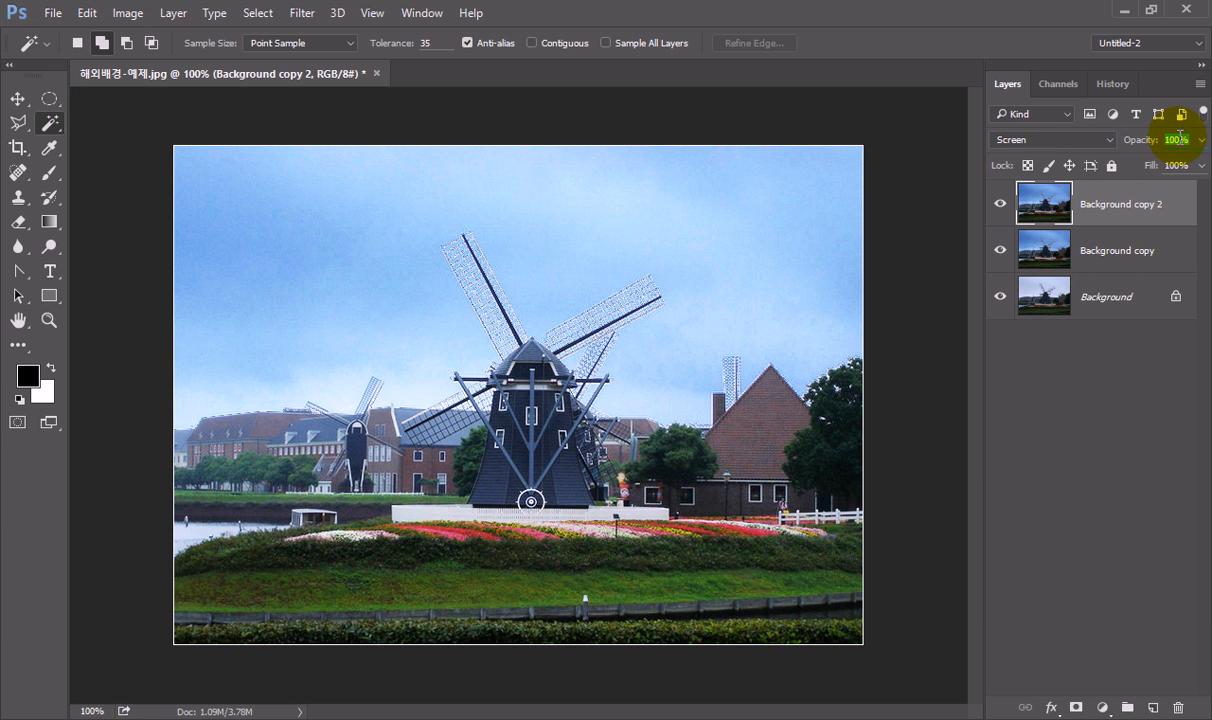
text(40)
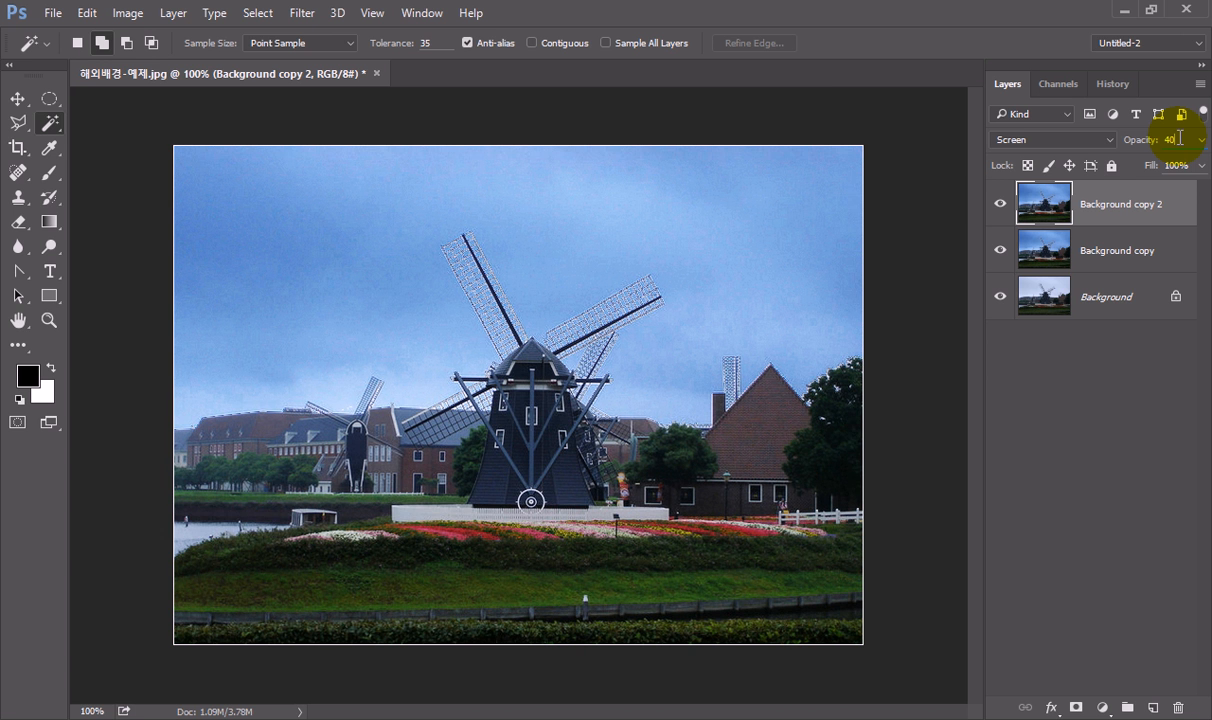
key(Return)
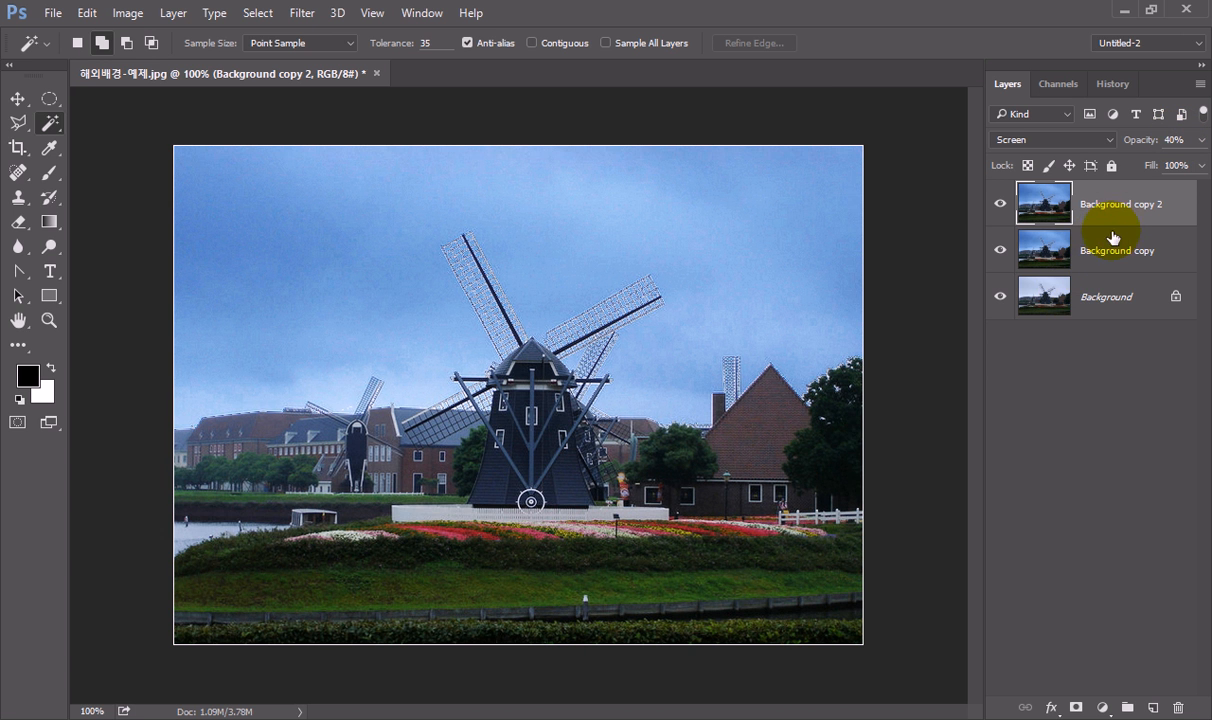
key(Delete)
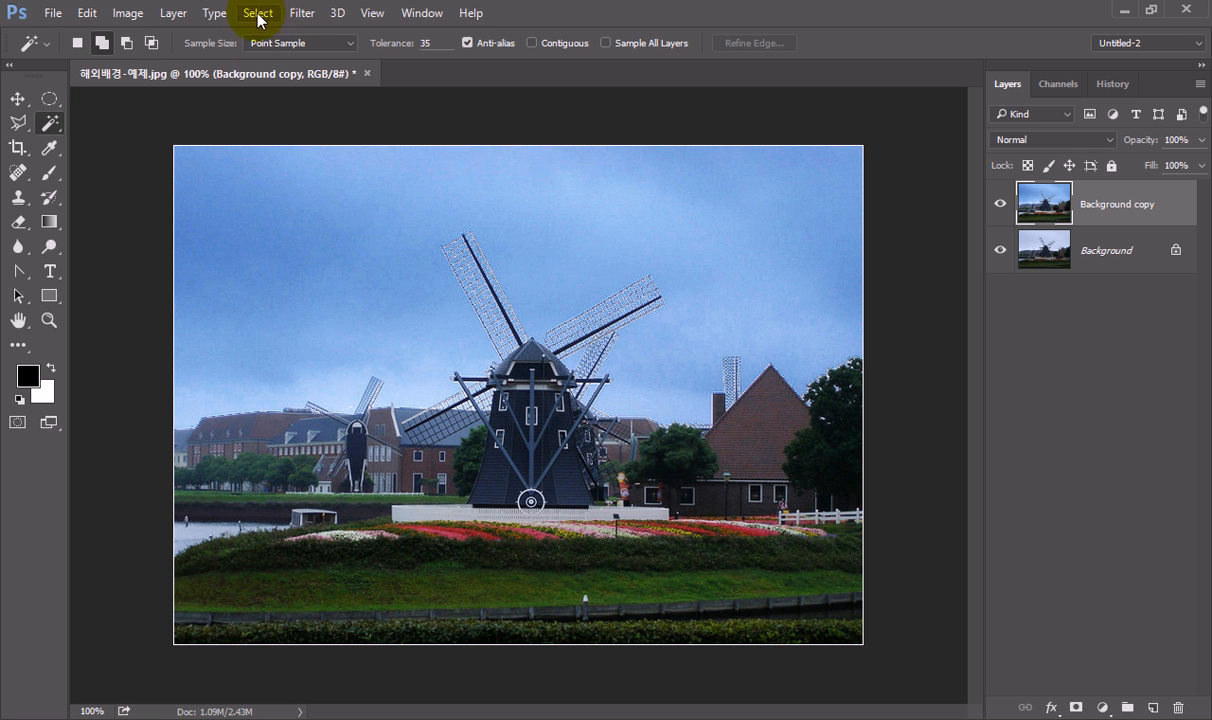
- Sharpen the Background copy layer with Unsharp Mask, using an amount of 35% and a radius of 50 pixels
click(301, 14)
mouse_move(472, 332)
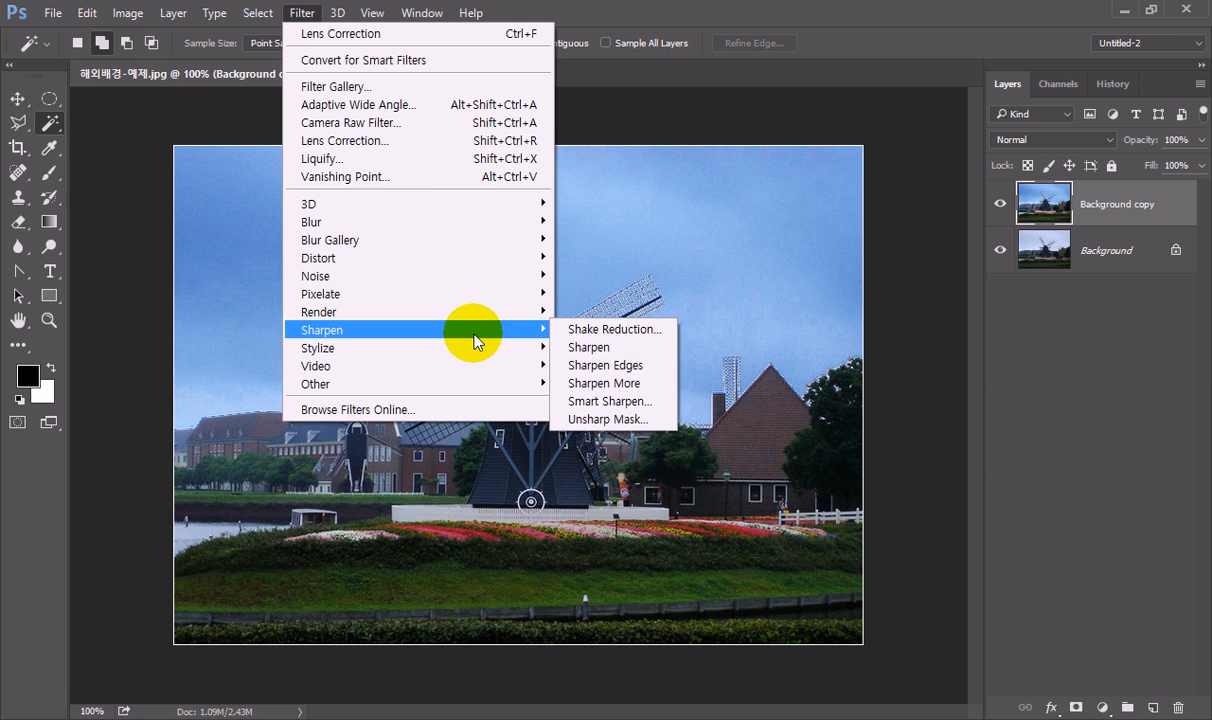
click(639, 420)
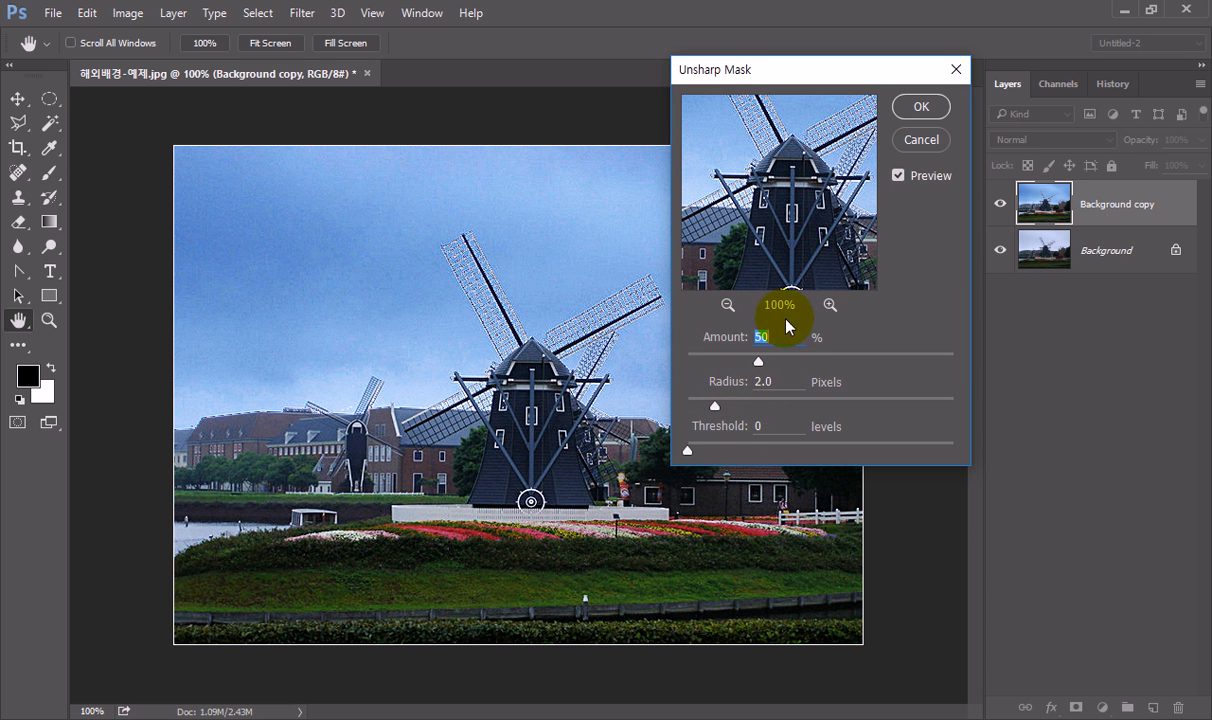
drag(822, 403, 825, 407)
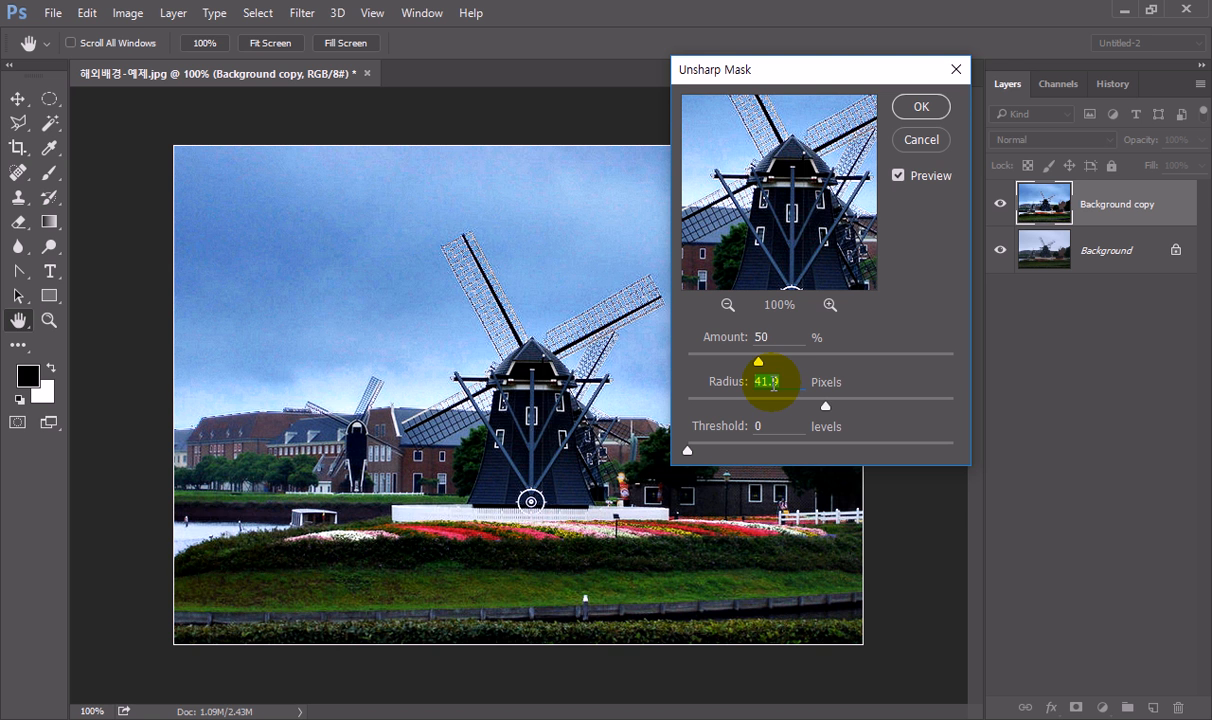
text(50)
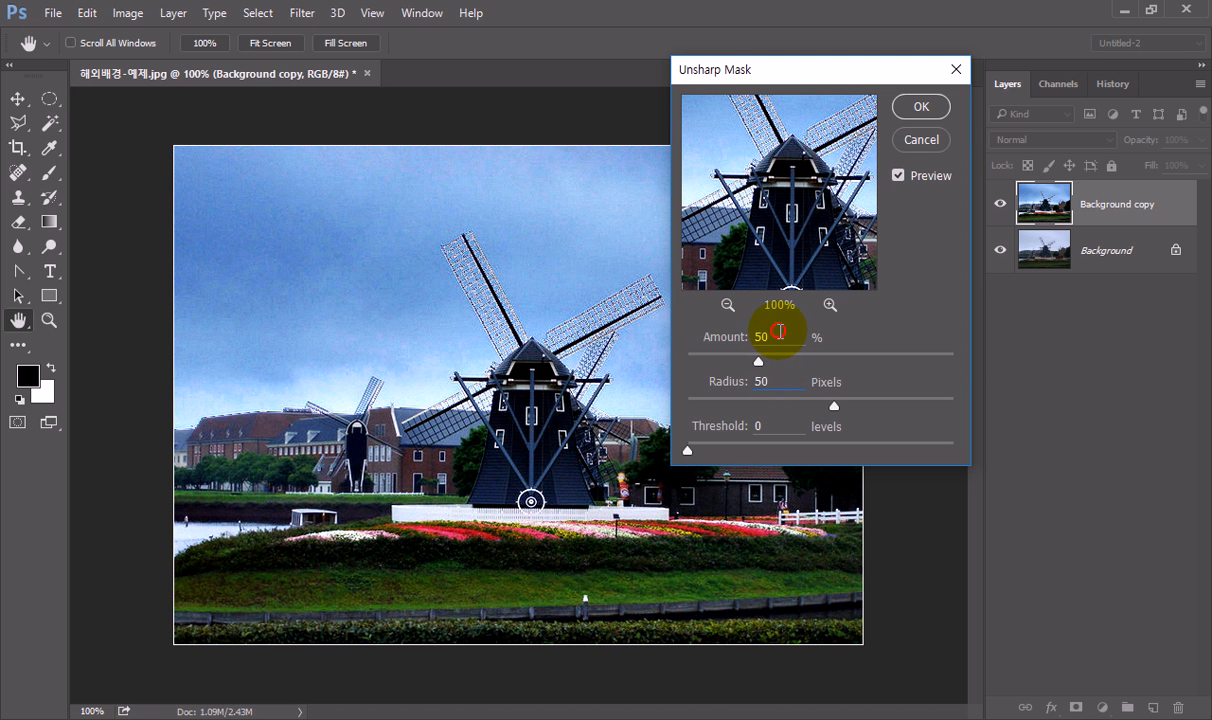
click(730, 334)
text(3)
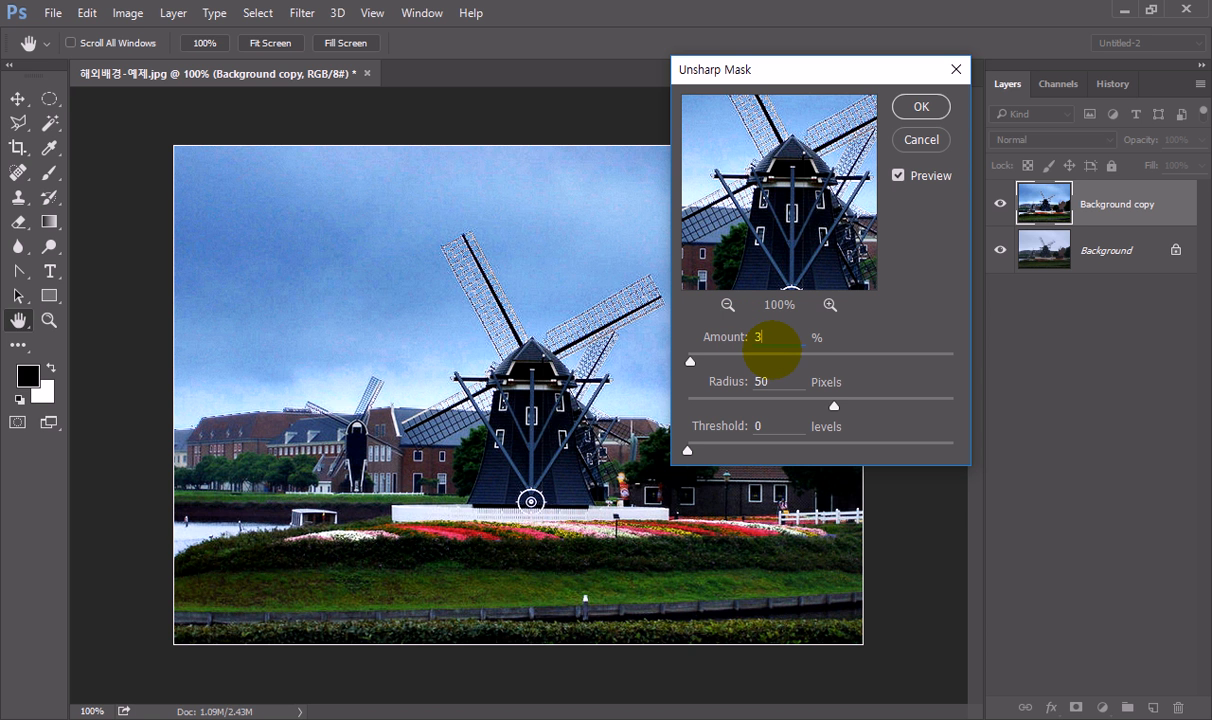
text(5)
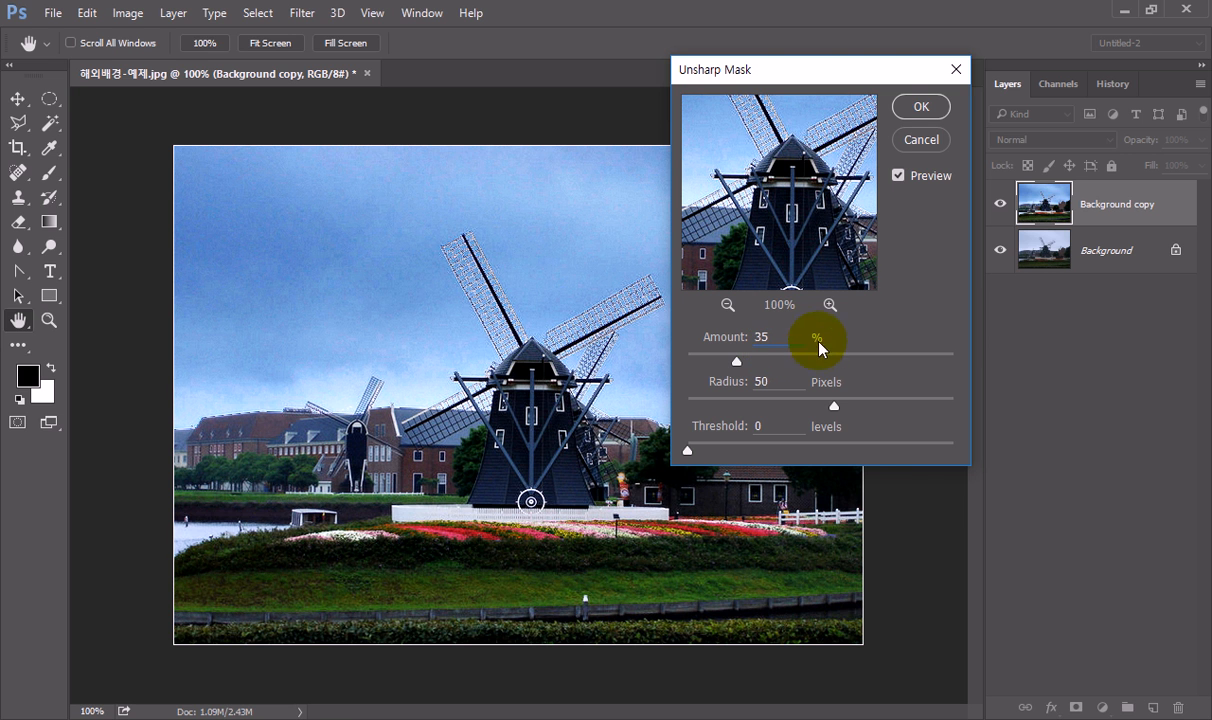
click(921, 106)
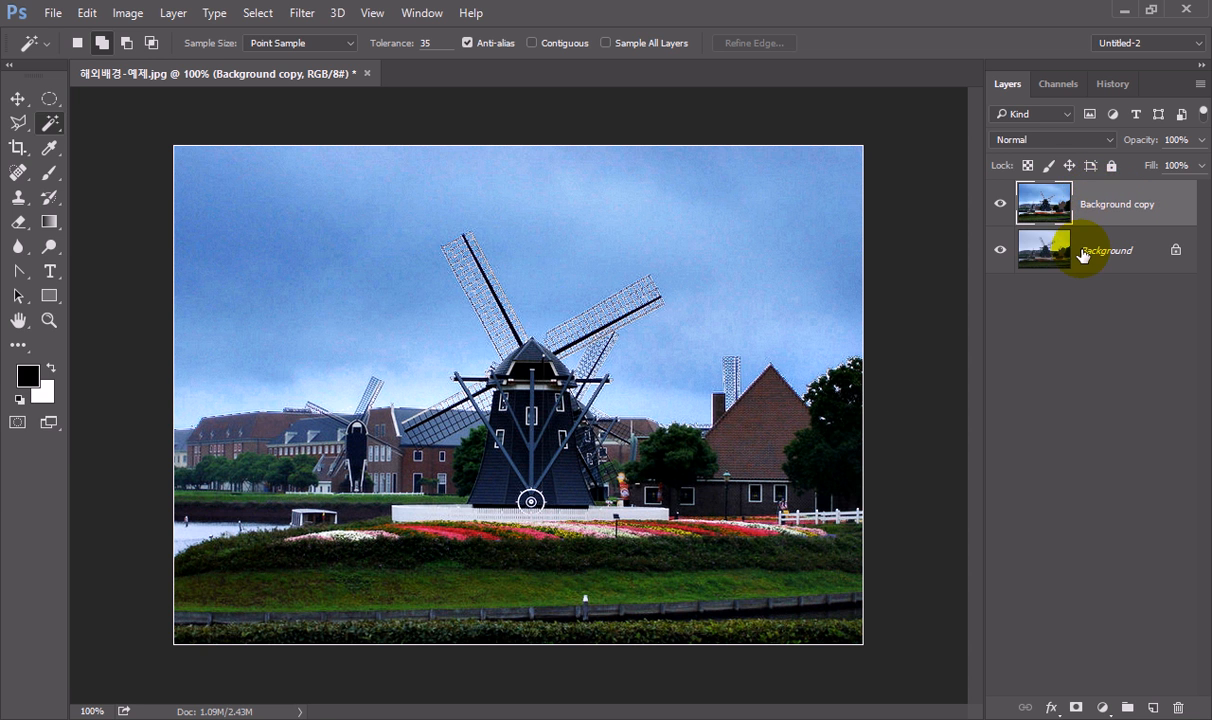
- Duplicate the sharpened Background copy layer
click(303, 20)
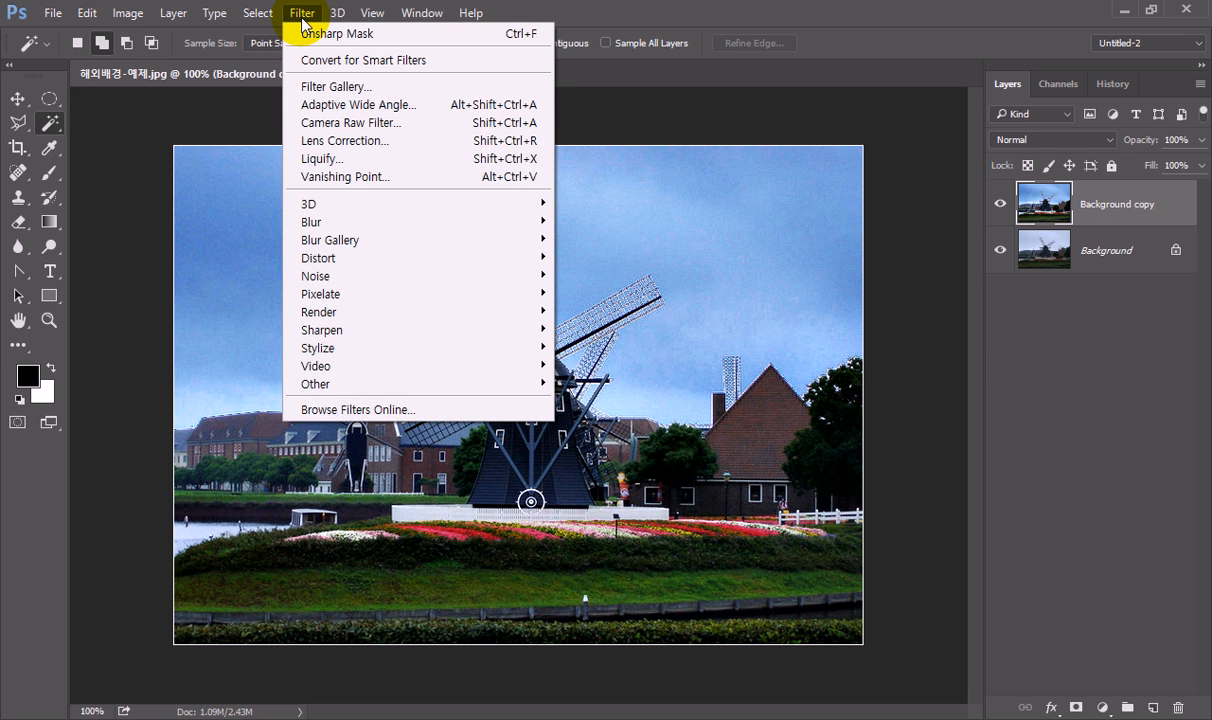
click(720, 11)
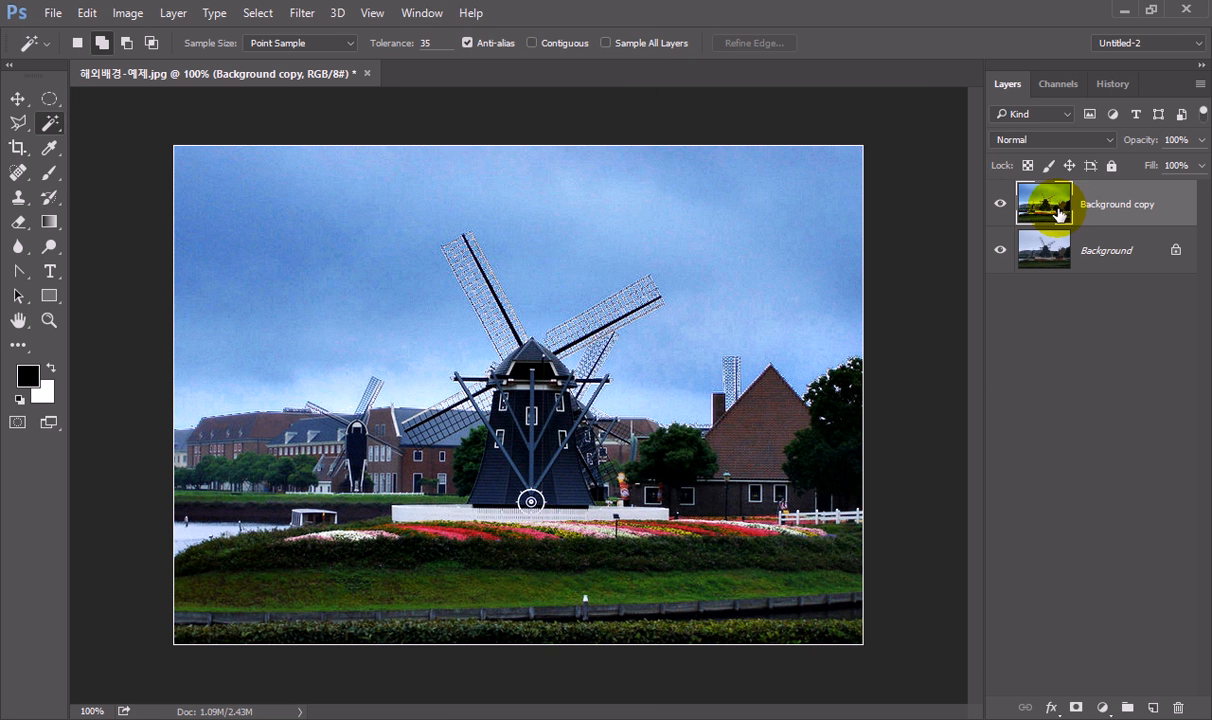
key(ctrl+j)
click(306, 18)
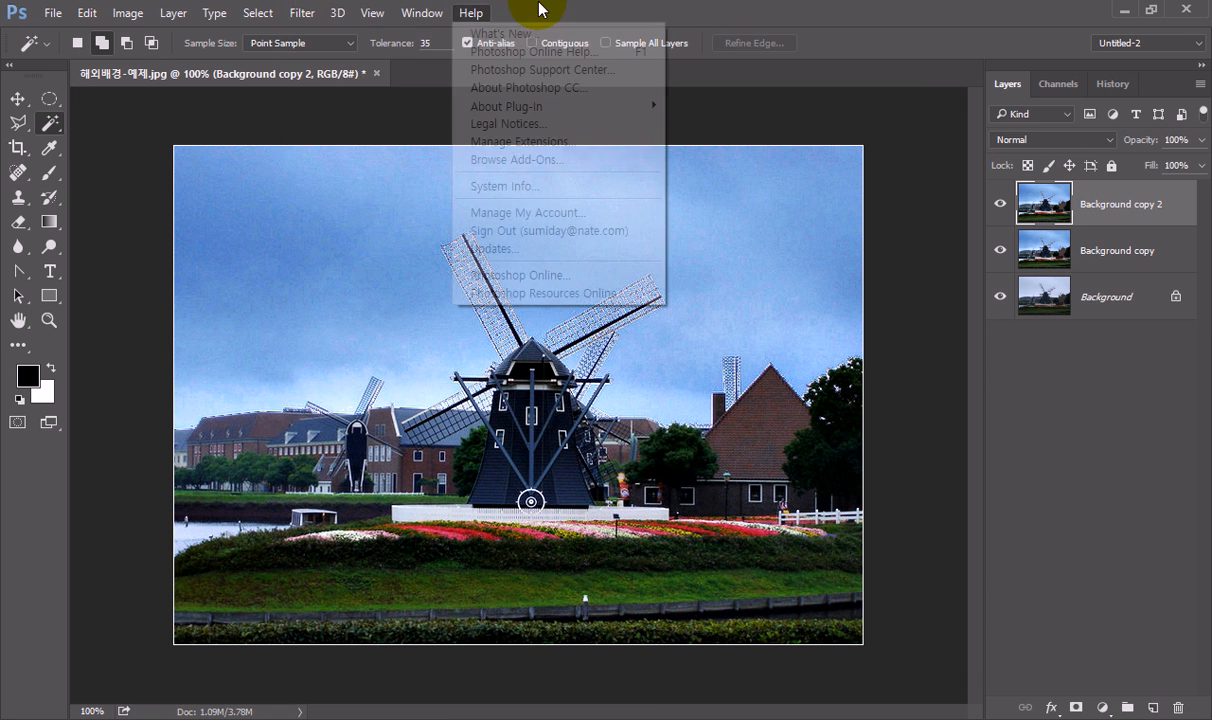
click(660, 10)
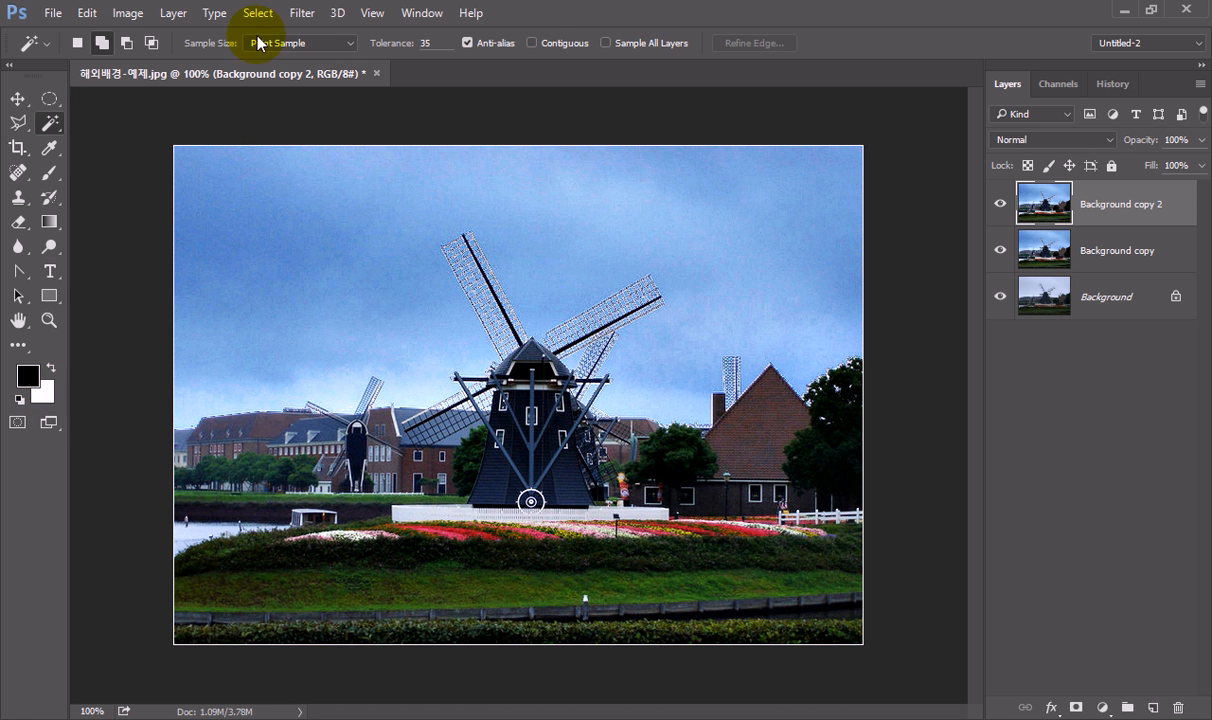
- Try the Filter Gallery's Diffuse Glow on Background copy 2 with graininess 0, glow amount 3 and clear amount 10
click(295, 14)
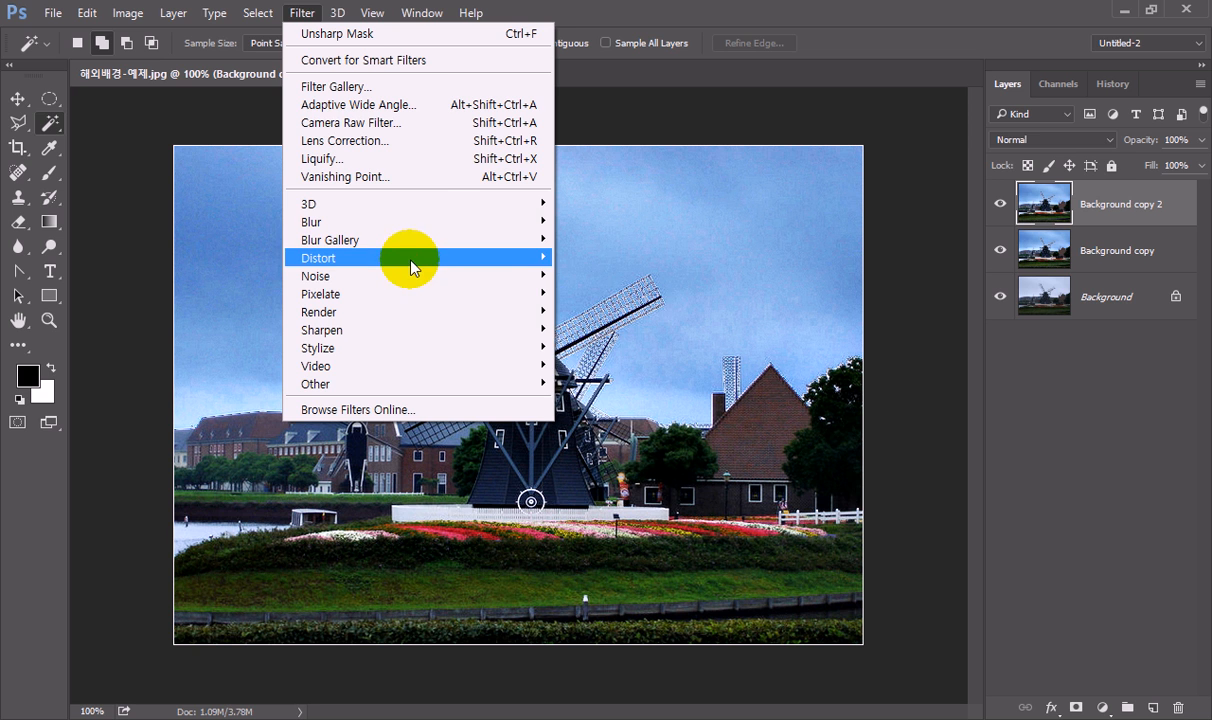
mouse_move(413, 266)
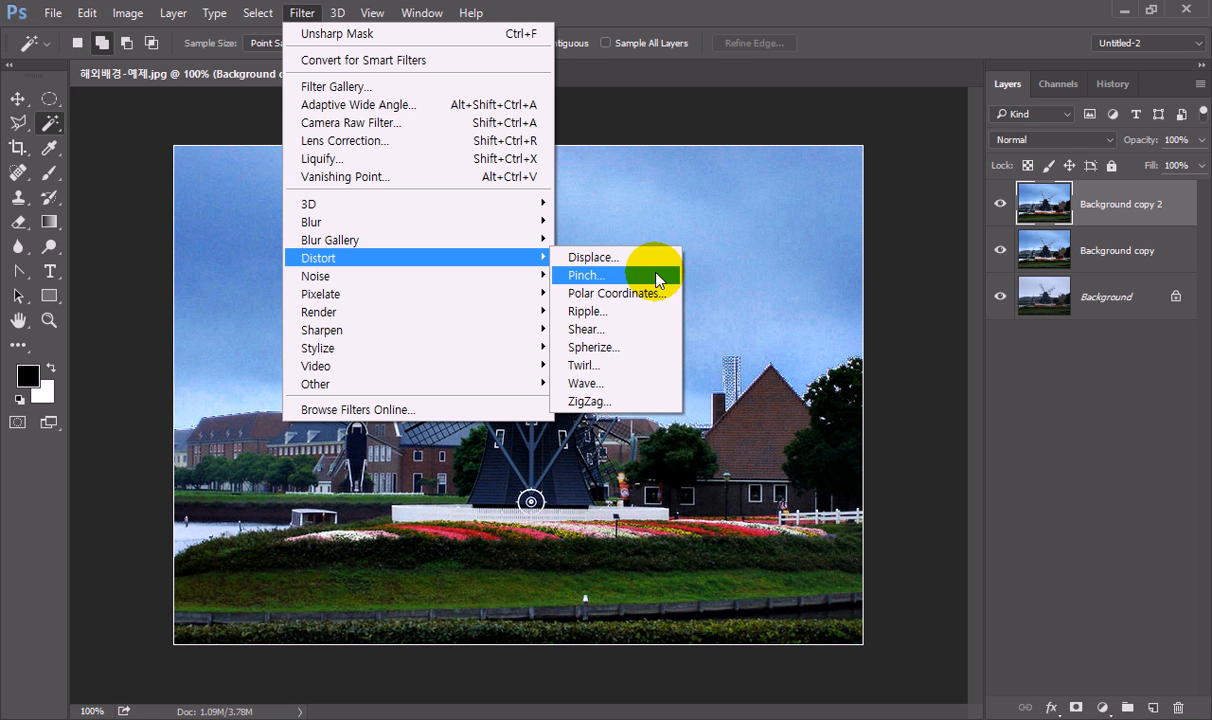
click(425, 90)
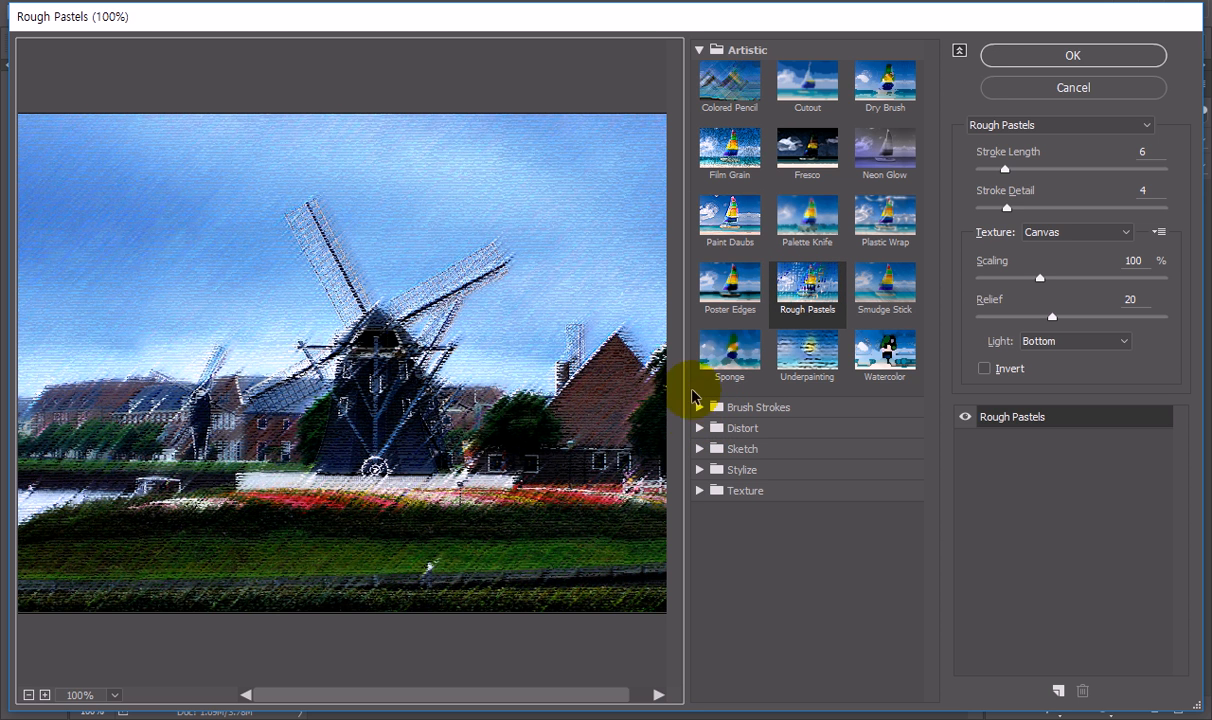
click(700, 50)
click(700, 91)
click(749, 131)
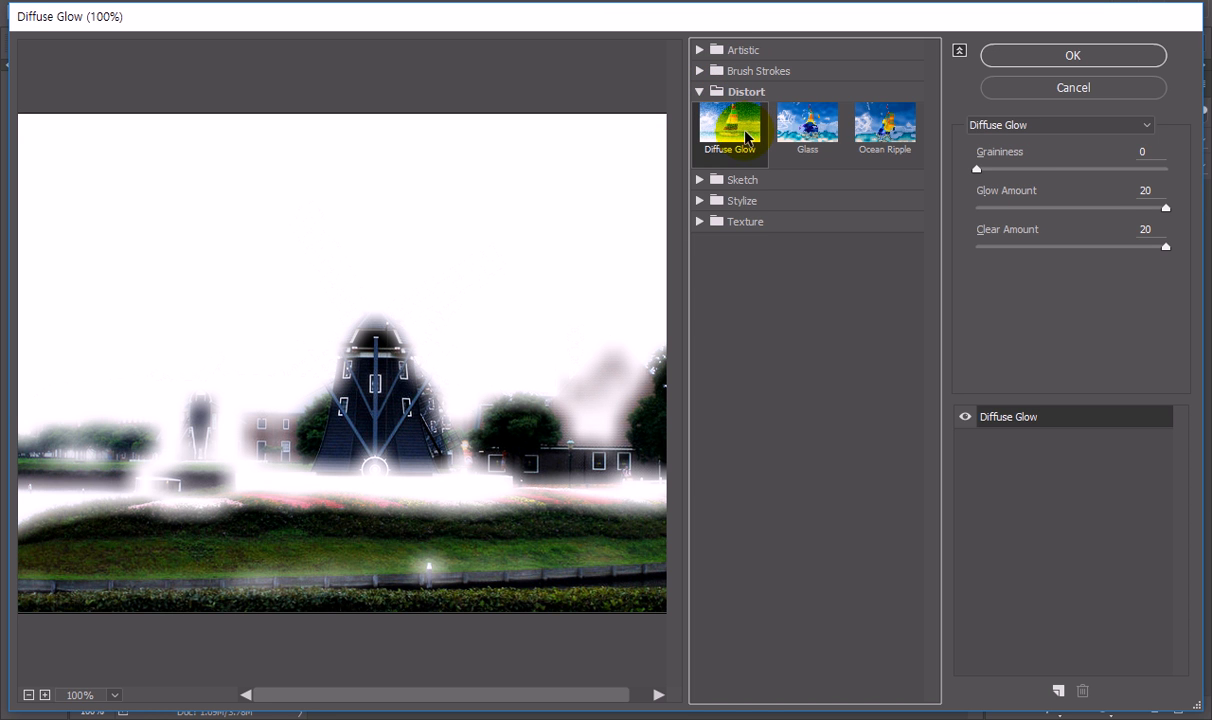
click(1148, 151)
click(1156, 191)
text(3)
click(1156, 232)
text(10)
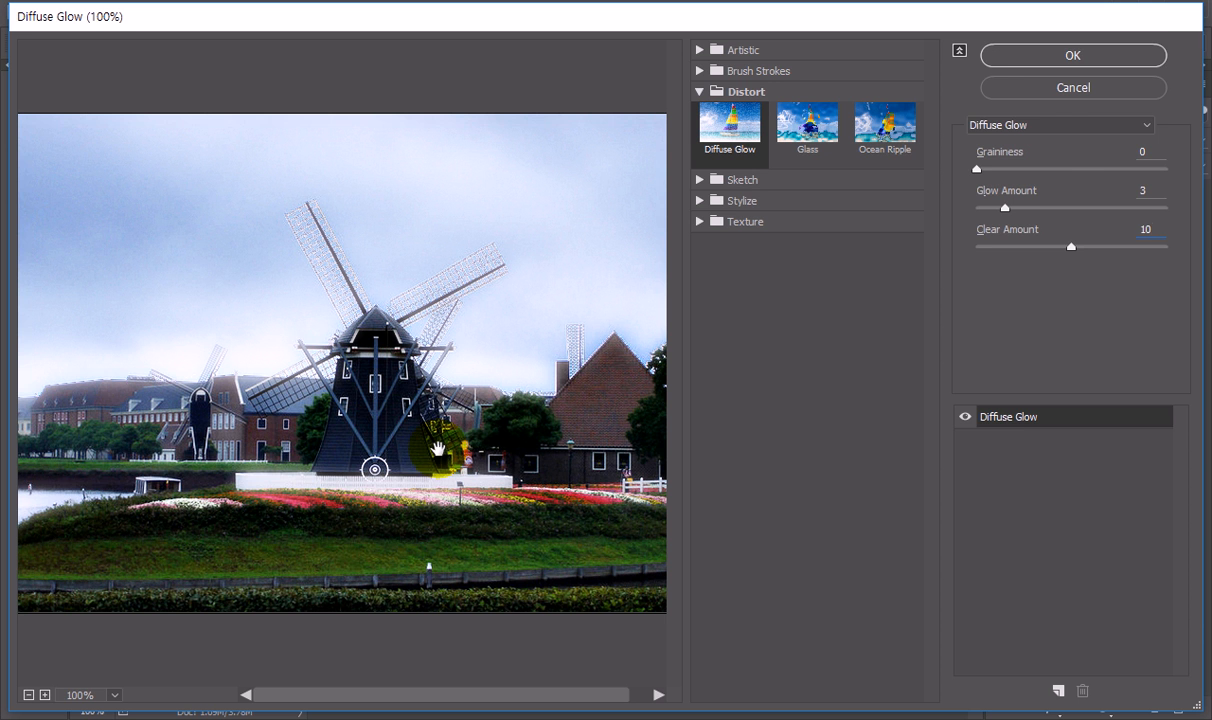
click(1095, 90)
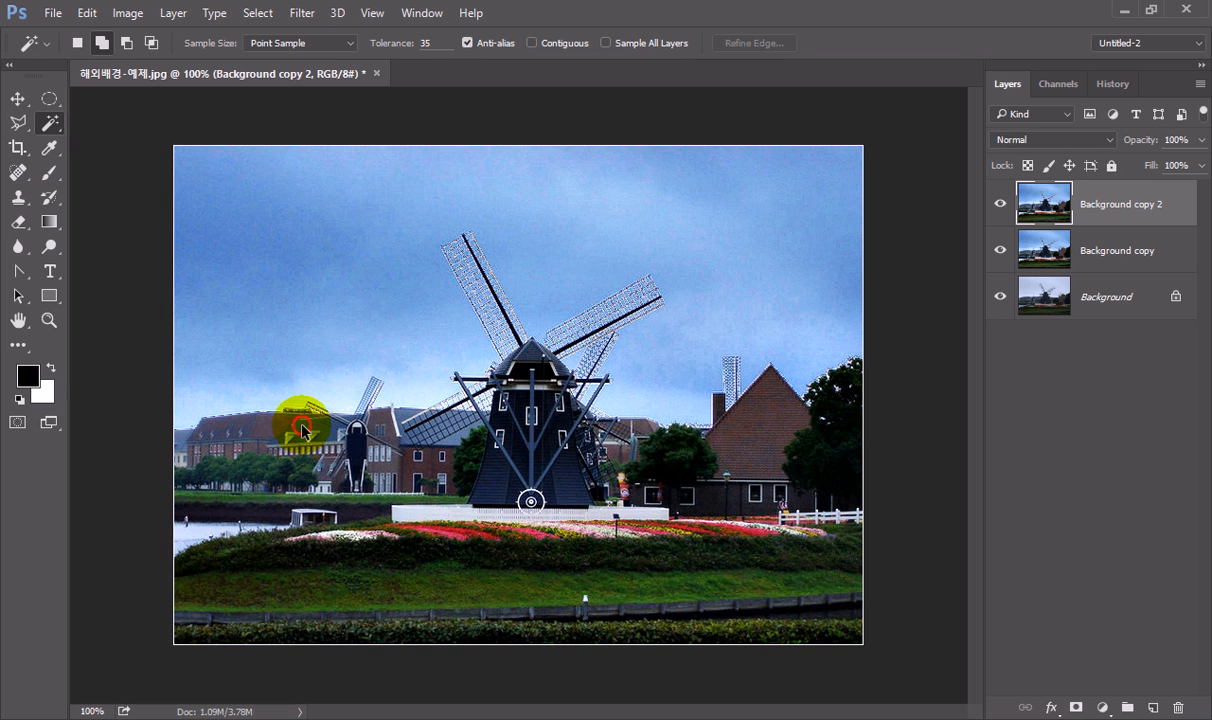
click(51, 368)
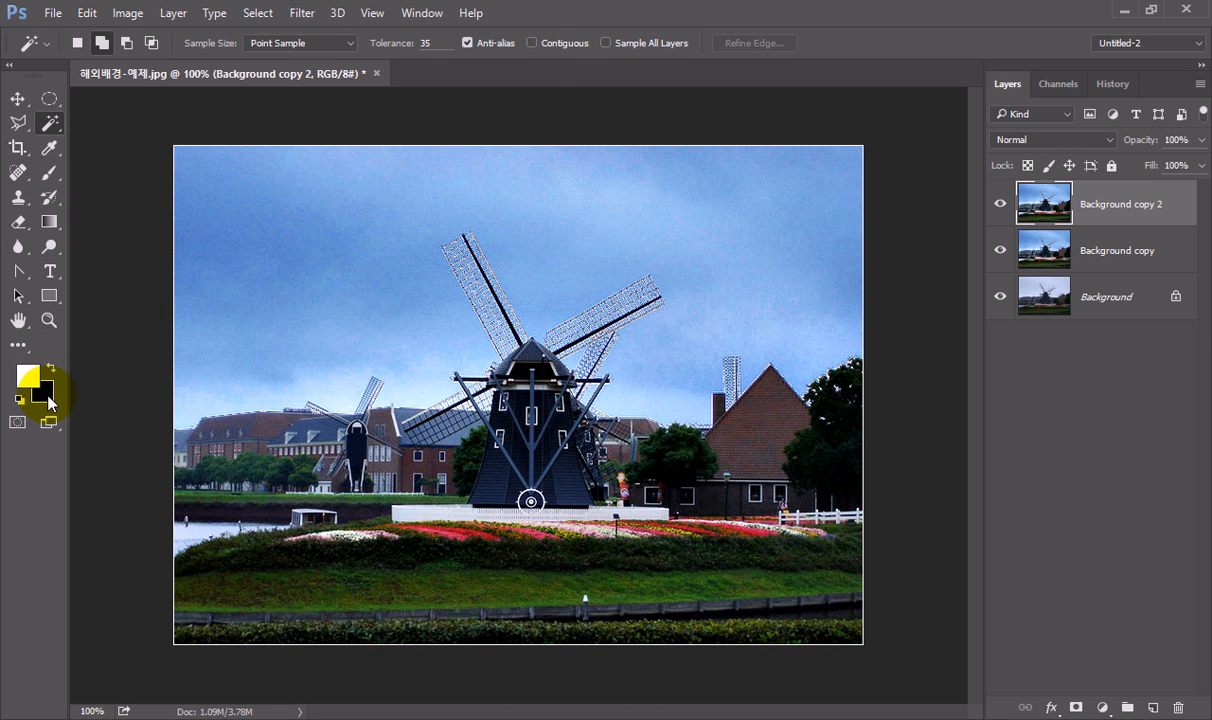
click(298, 14)
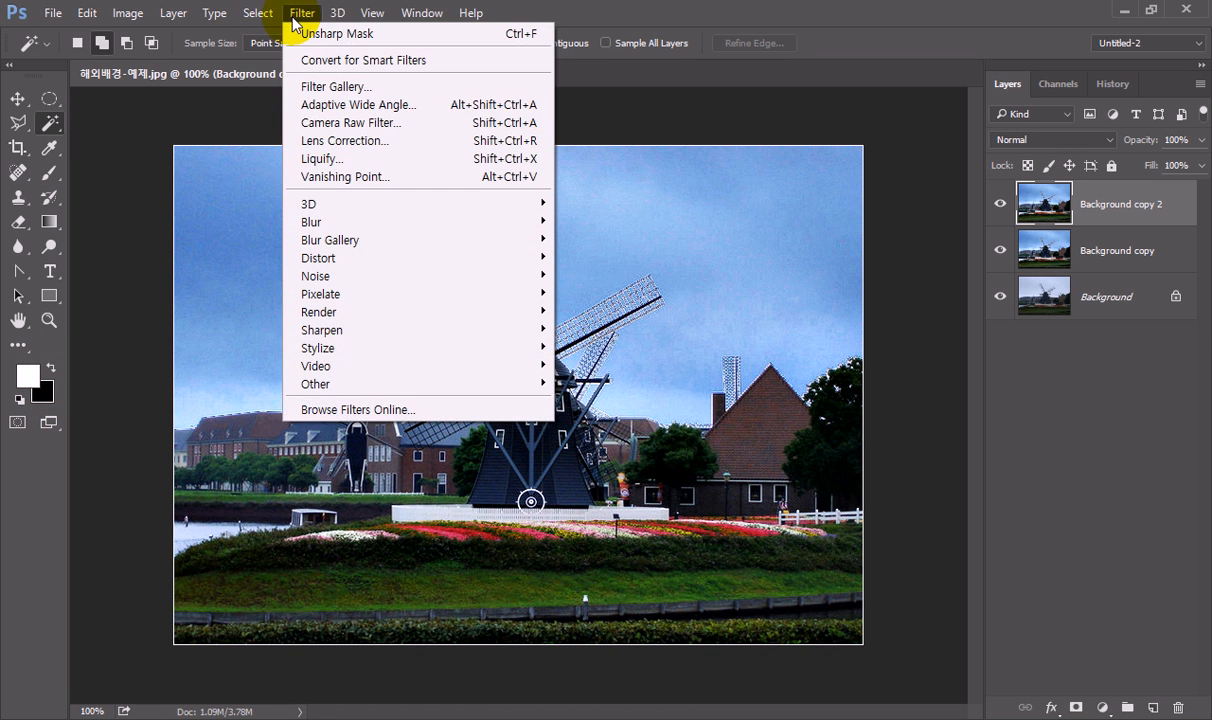
click(1060, 397)
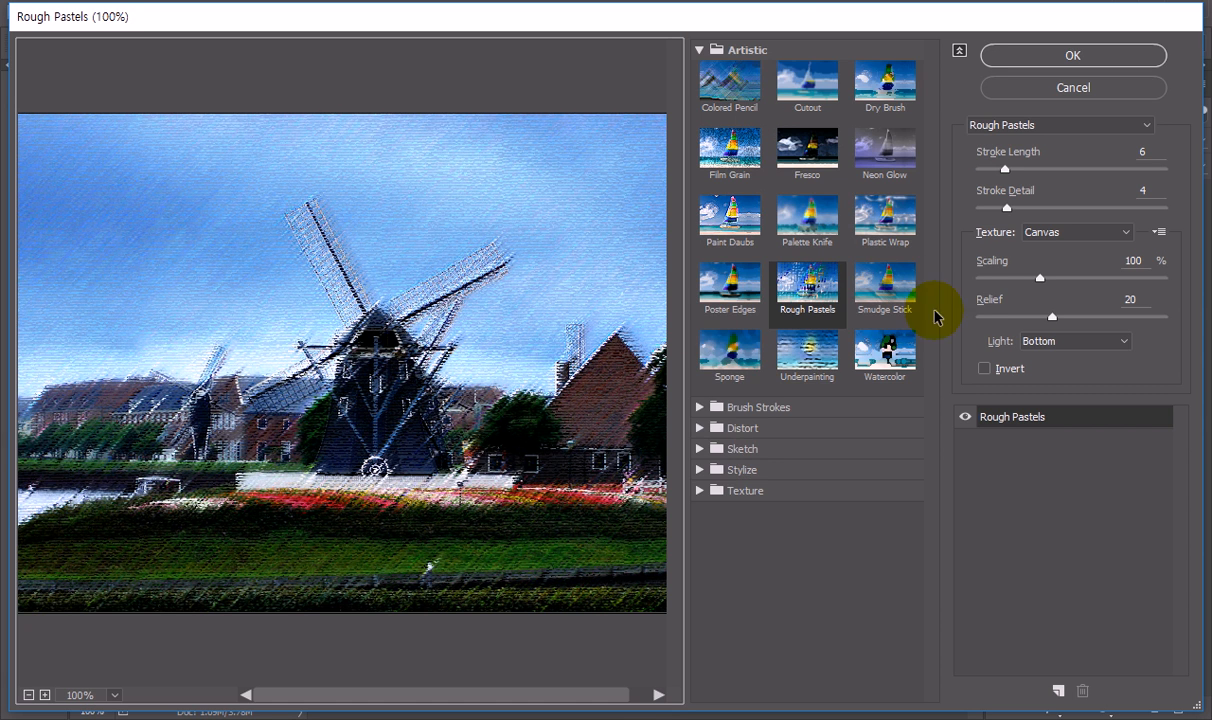
click(699, 49)
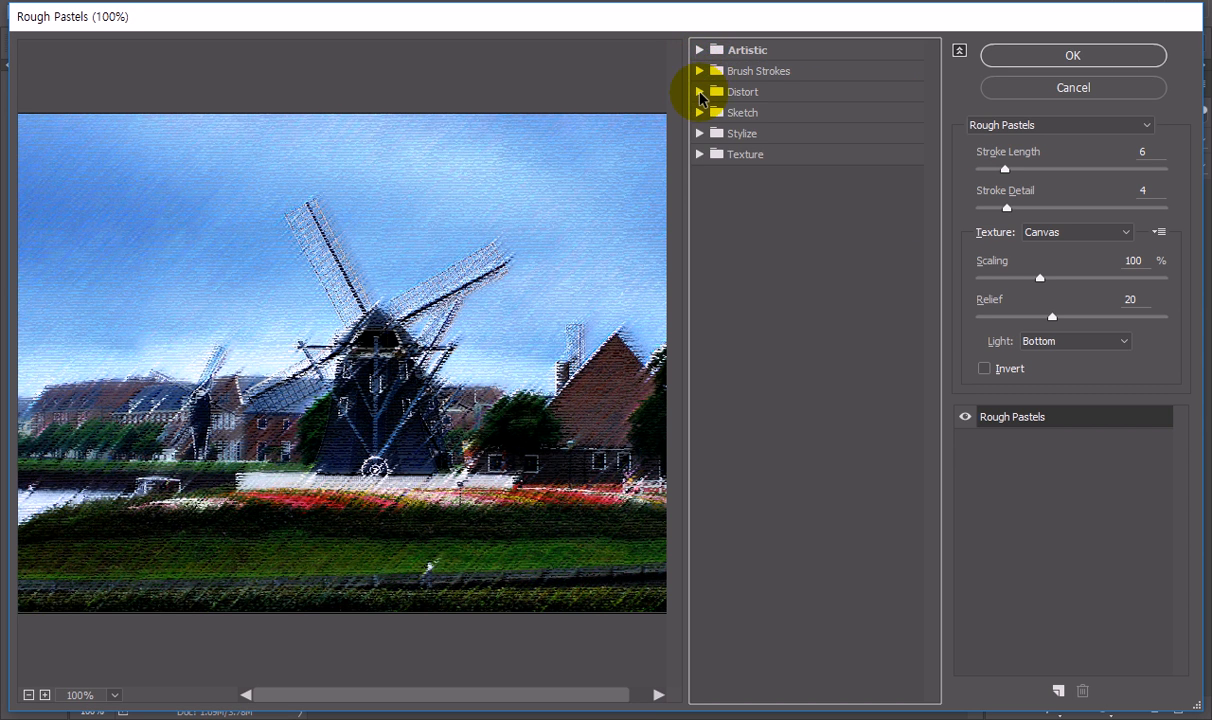
click(699, 91)
click(730, 128)
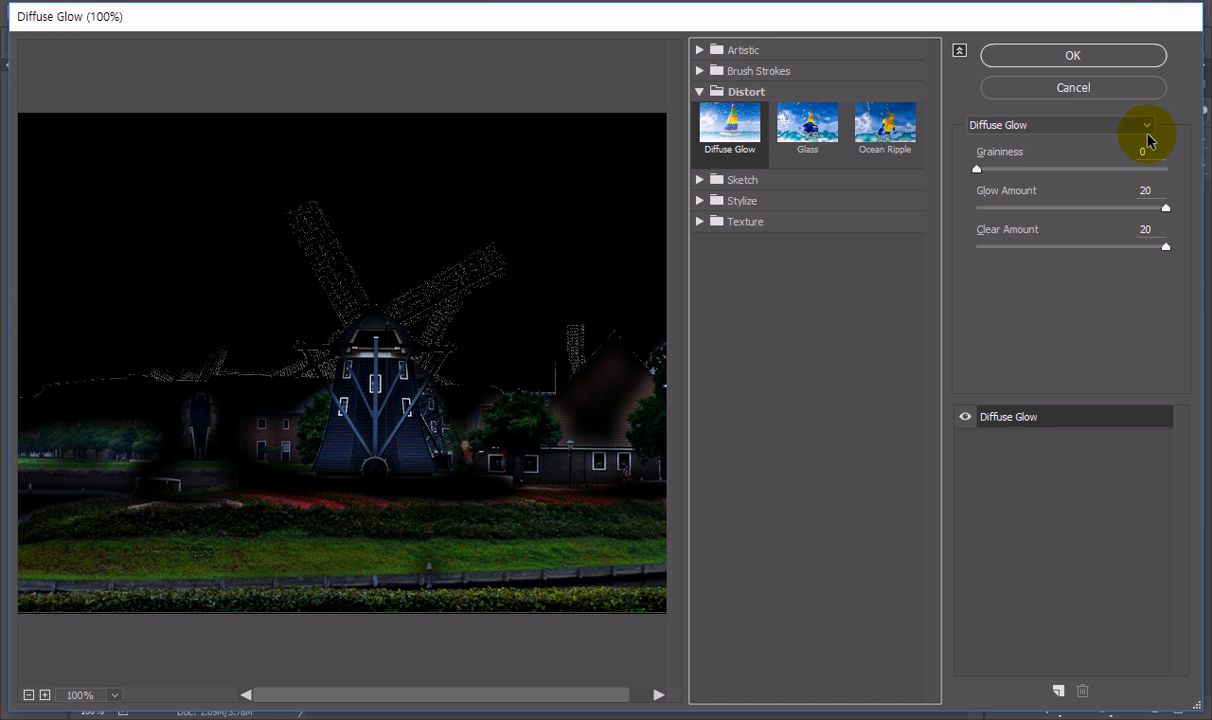
click(1098, 93)
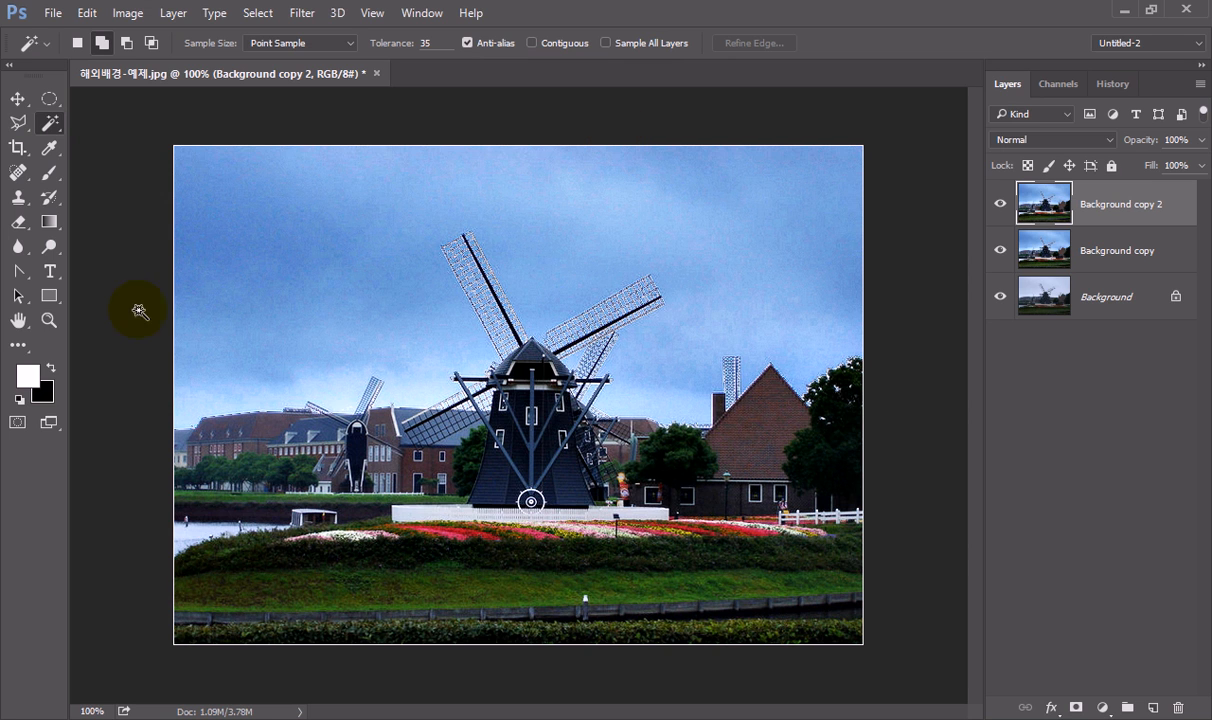
- Reset to black foreground and white background, and apply Diffuse Glow to Background copy 2 with graininess 0, glow amount 3 and clear amount 10
click(54, 369)
click(19, 399)
click(302, 12)
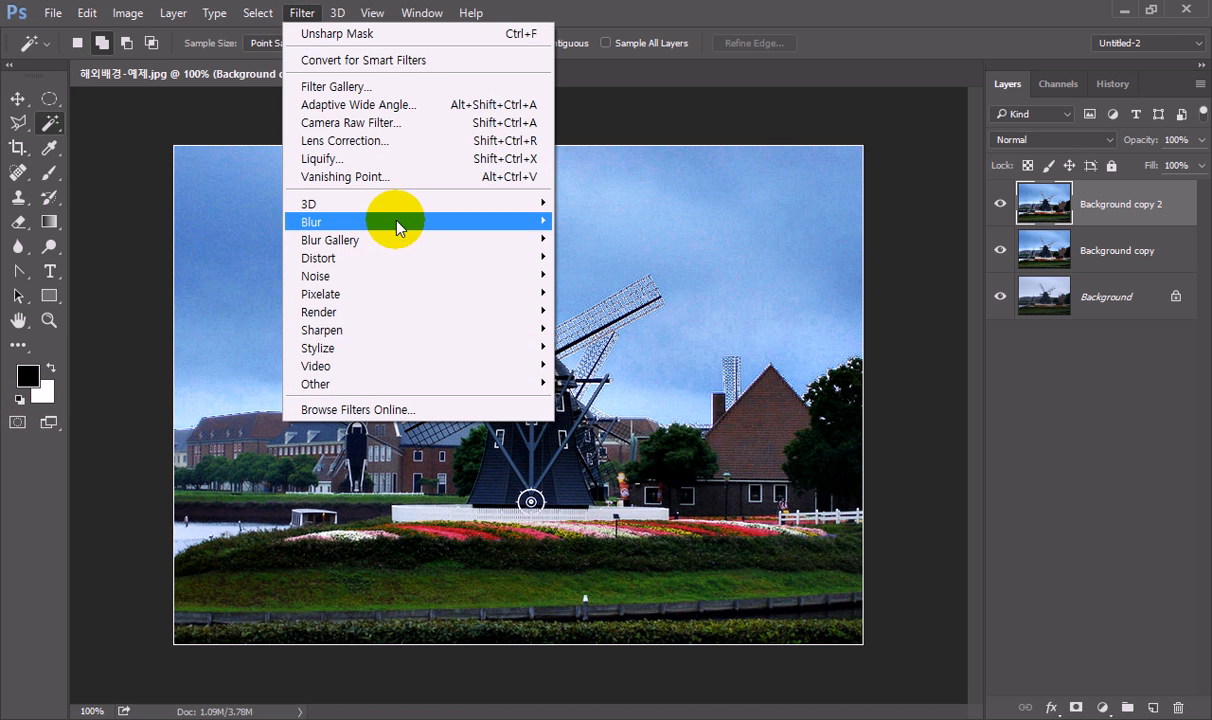
click(405, 86)
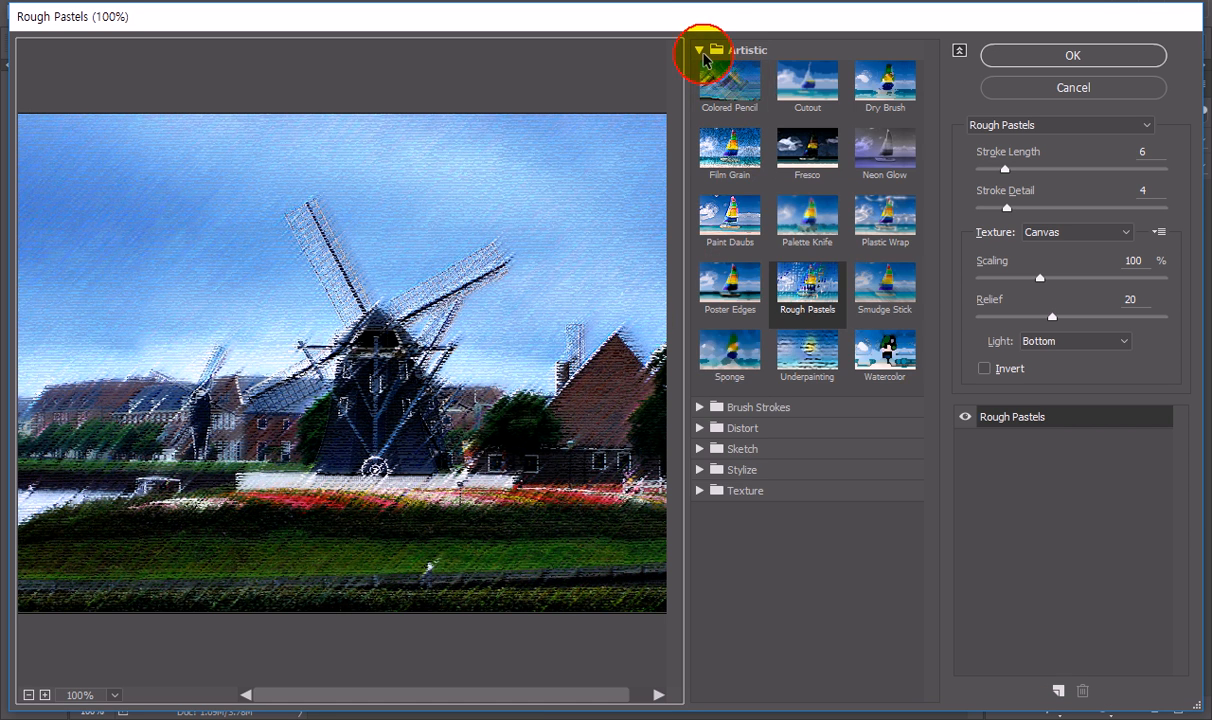
click(702, 52)
click(706, 91)
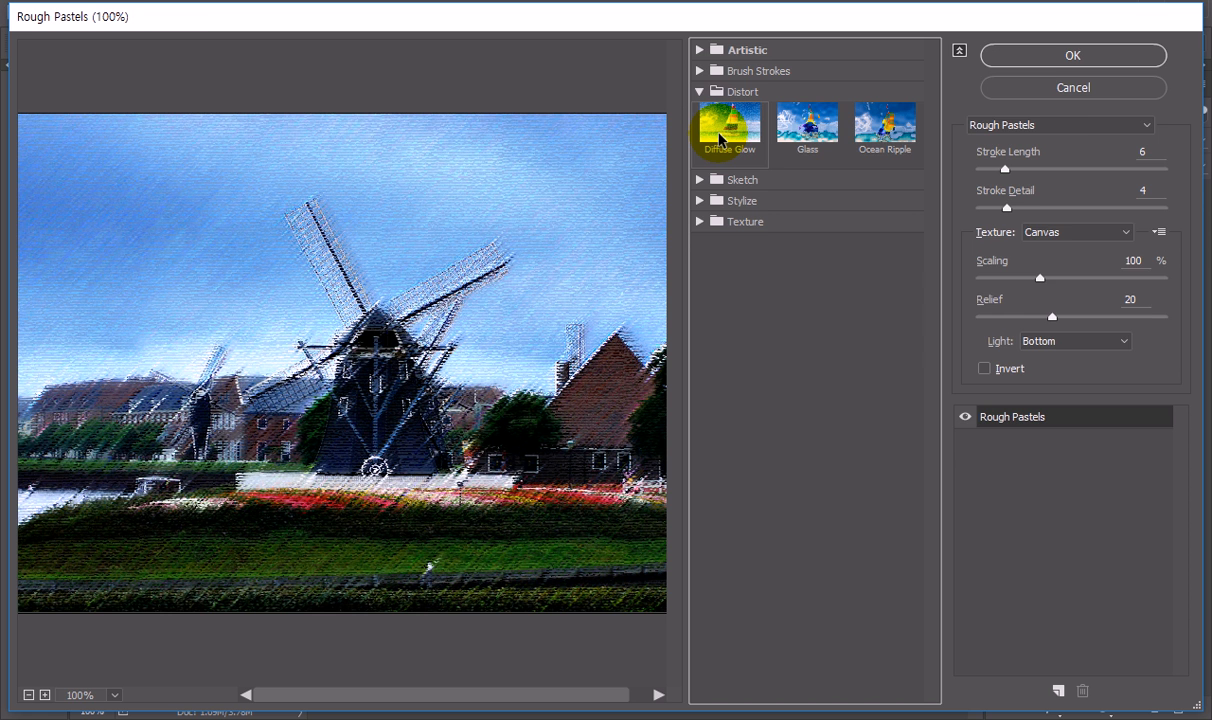
click(719, 139)
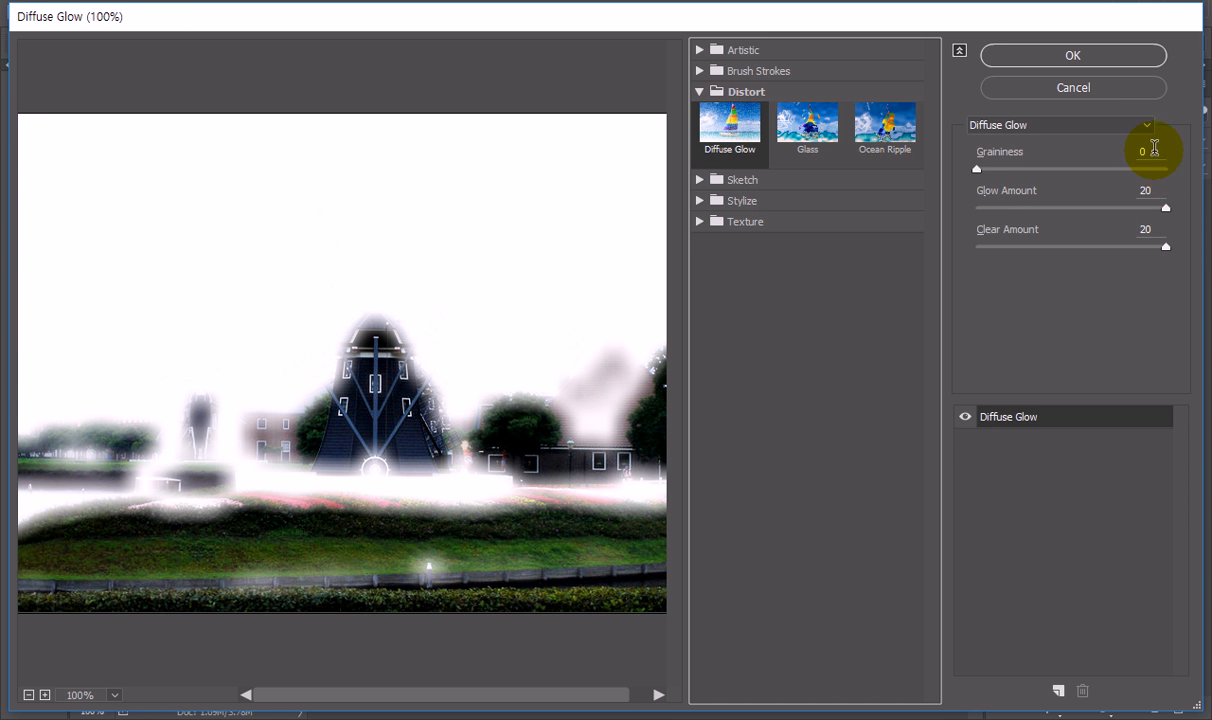
double_click(1140, 190)
text(3)
double_click(1140, 229)
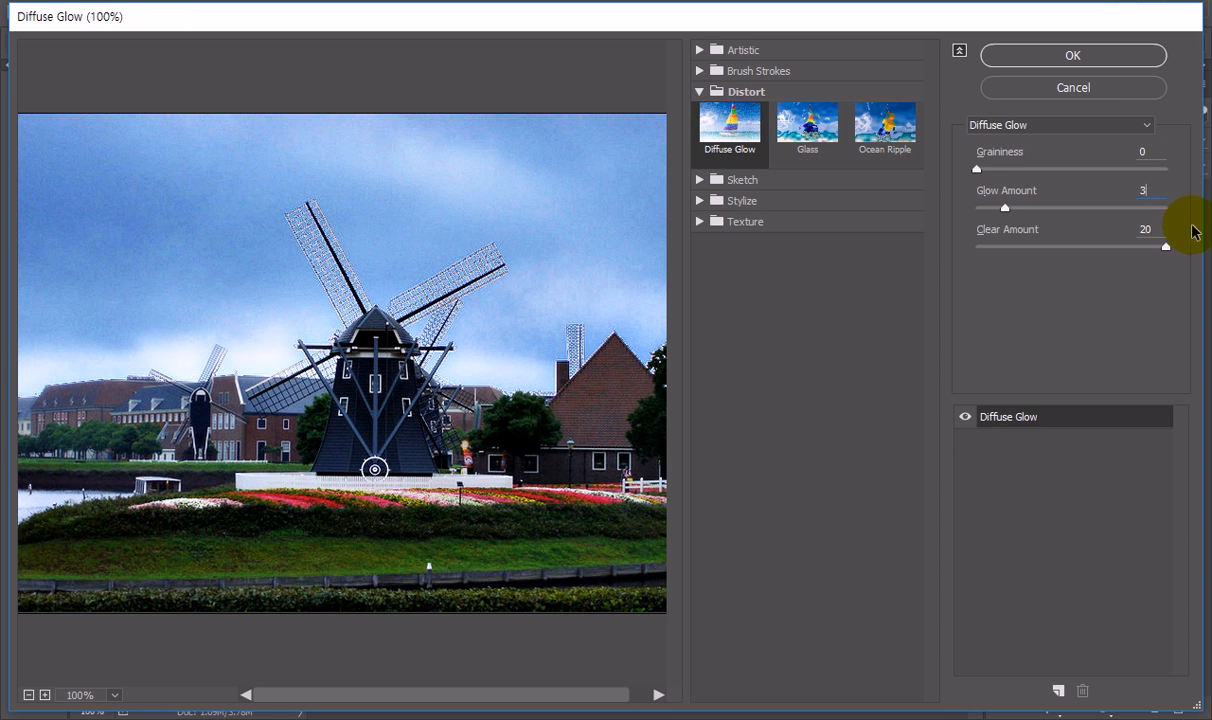
text(10)
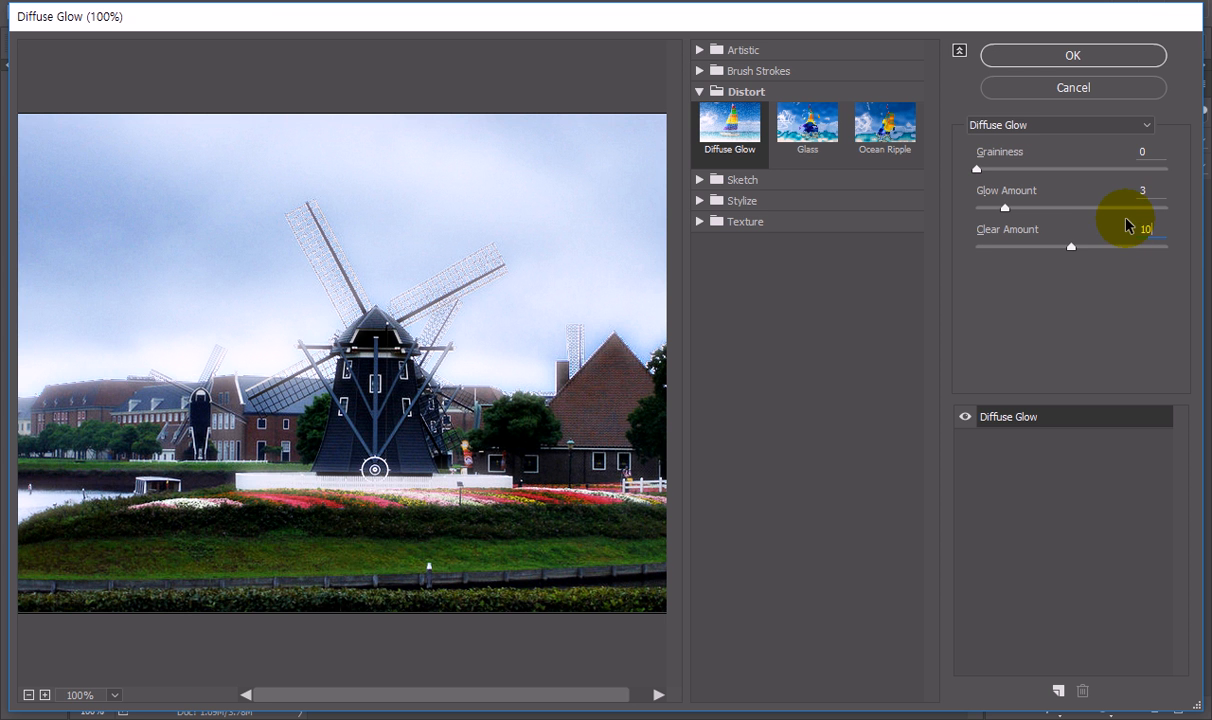
click(1105, 55)
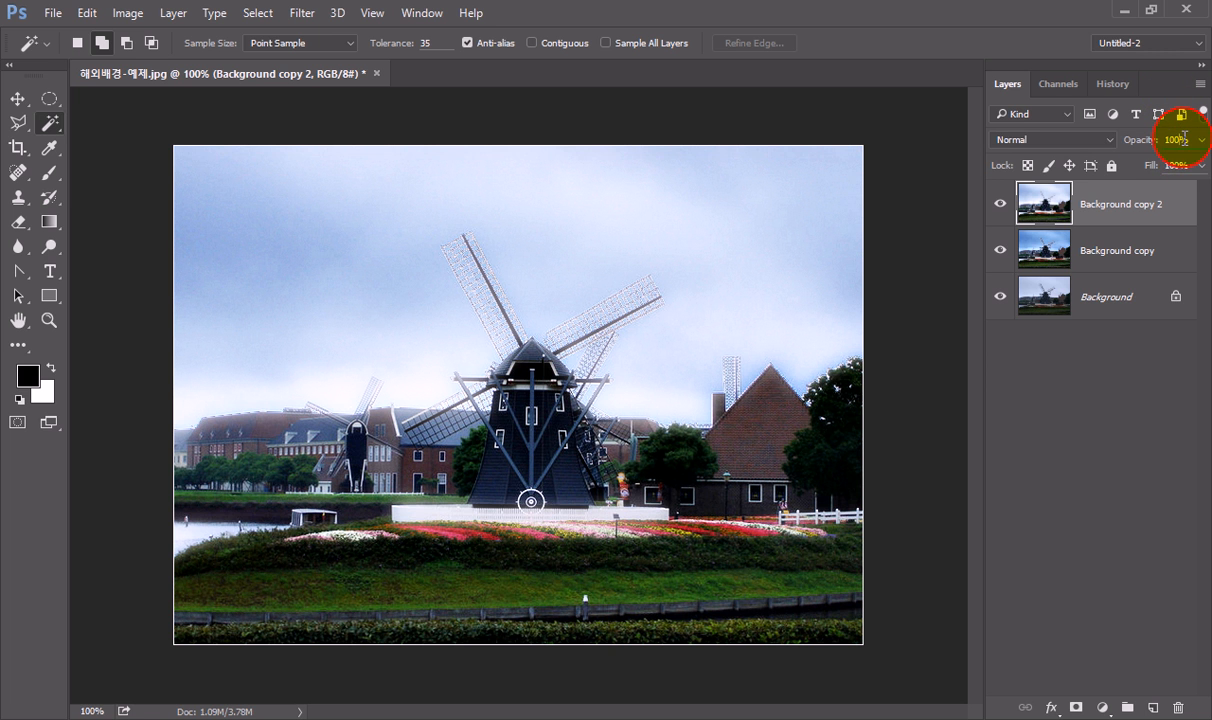
- Set the opacity of the Background copy 2 glow layer to 50%
click(1183, 137)
text(5)
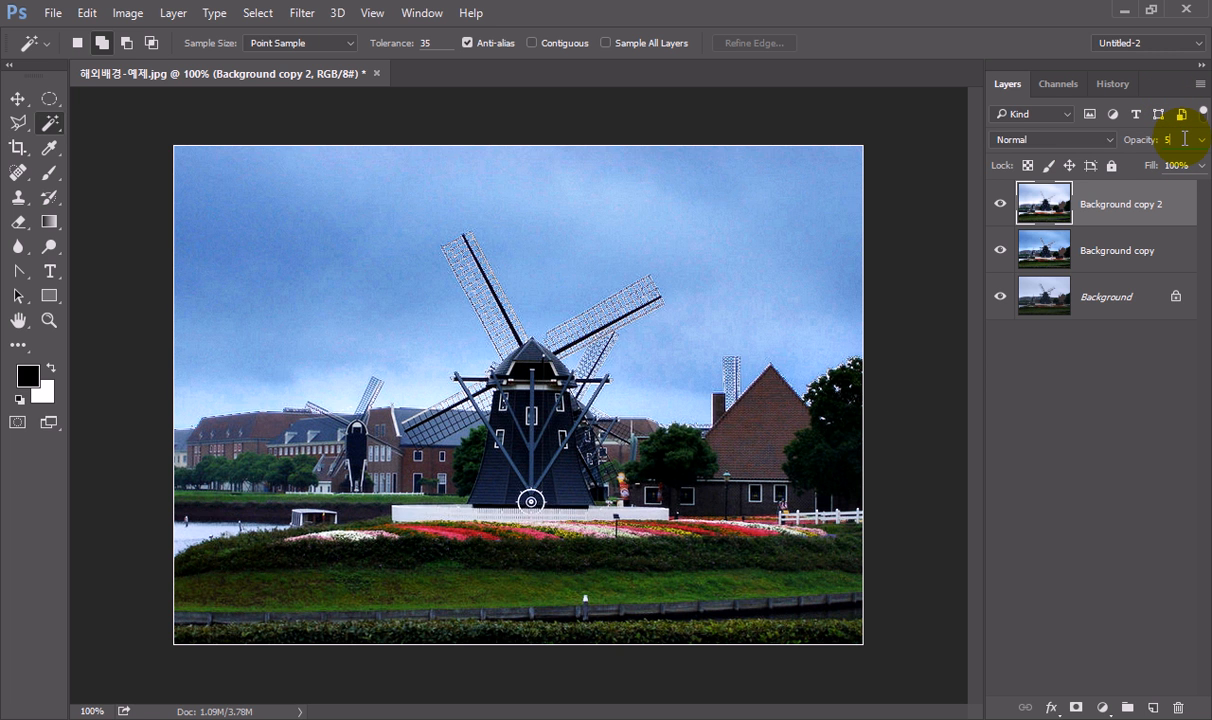
text(0)
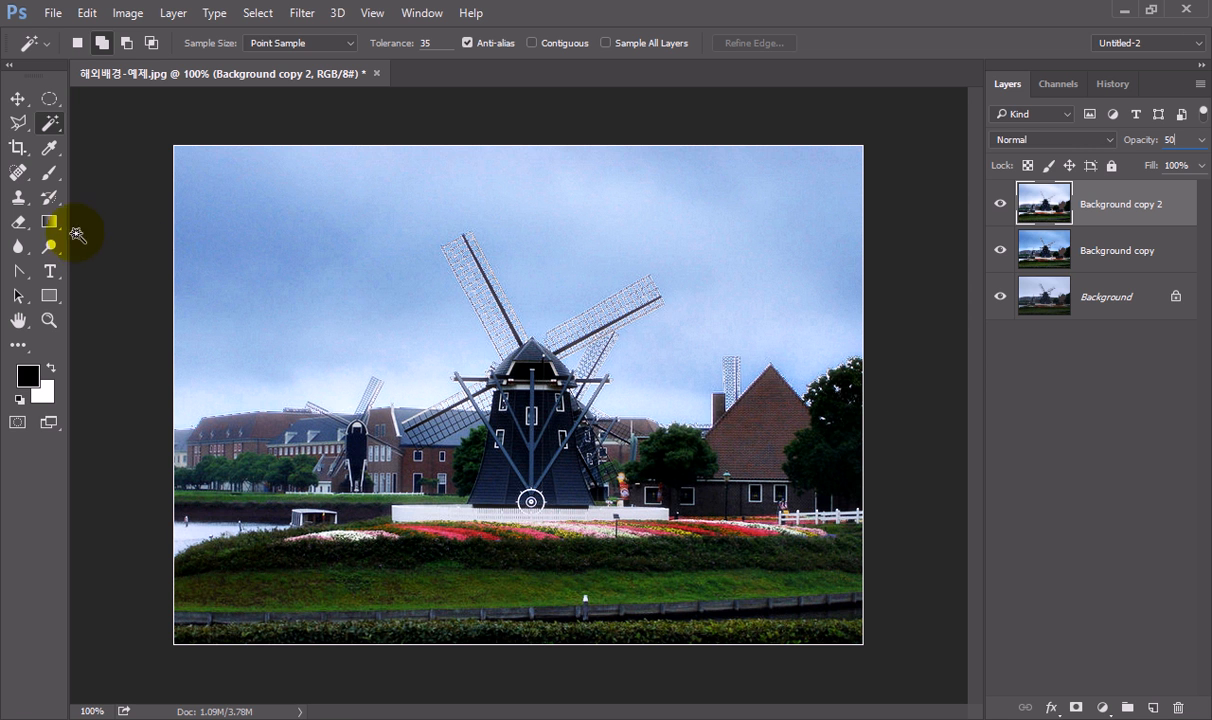
- Partly erase the glow over the buildings, windmill base and ground with the Eraser at 60% opacity, enlarging the soft brush to 300
click(27, 177)
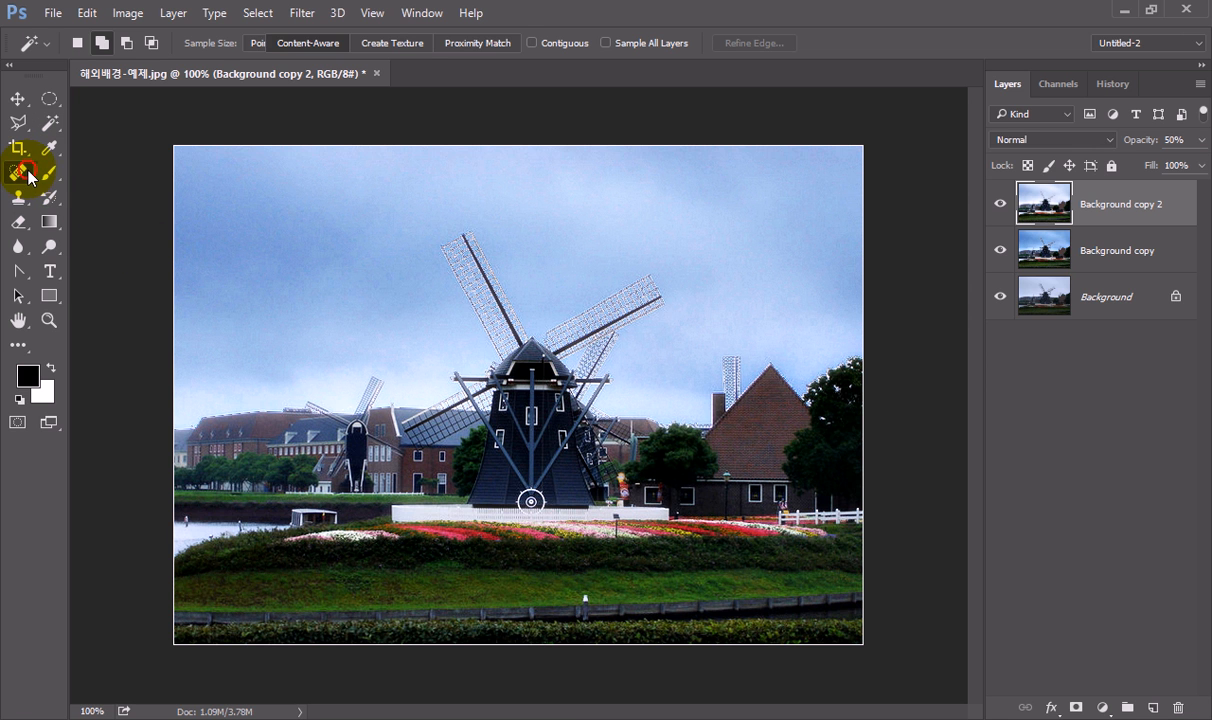
drag(20, 226, 72, 222)
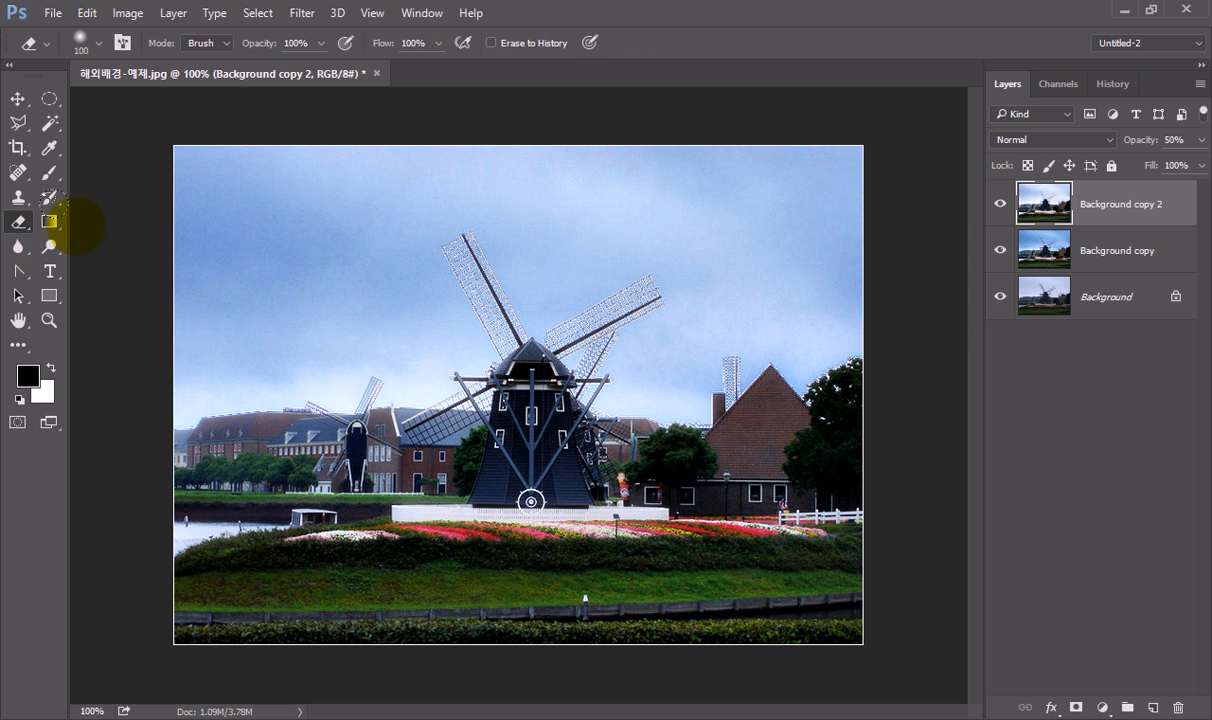
click(321, 44)
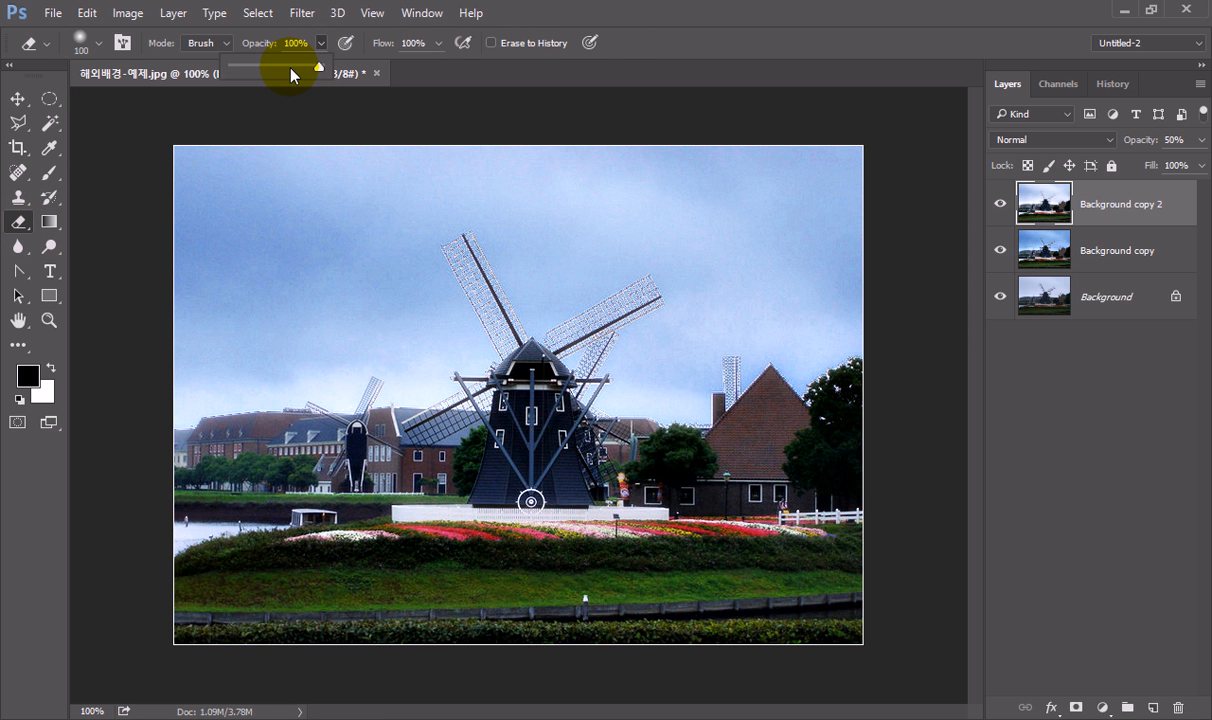
click(306, 43)
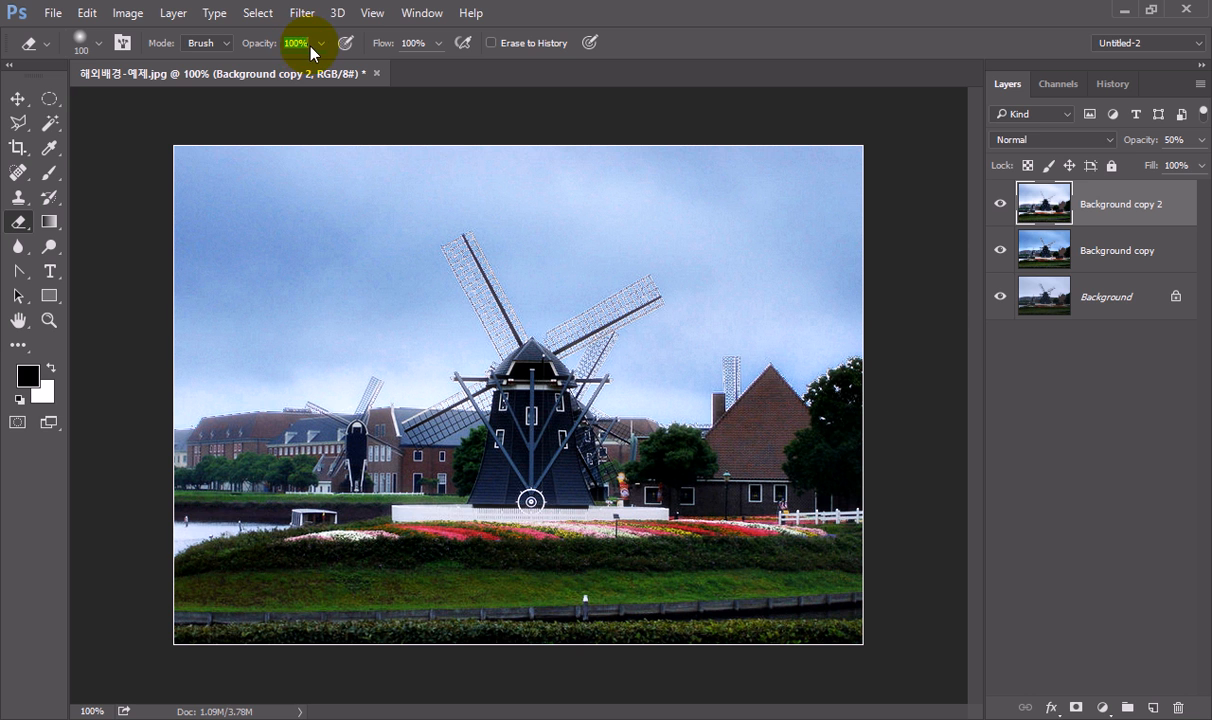
click(300, 44)
drag(303, 43, 284, 38)
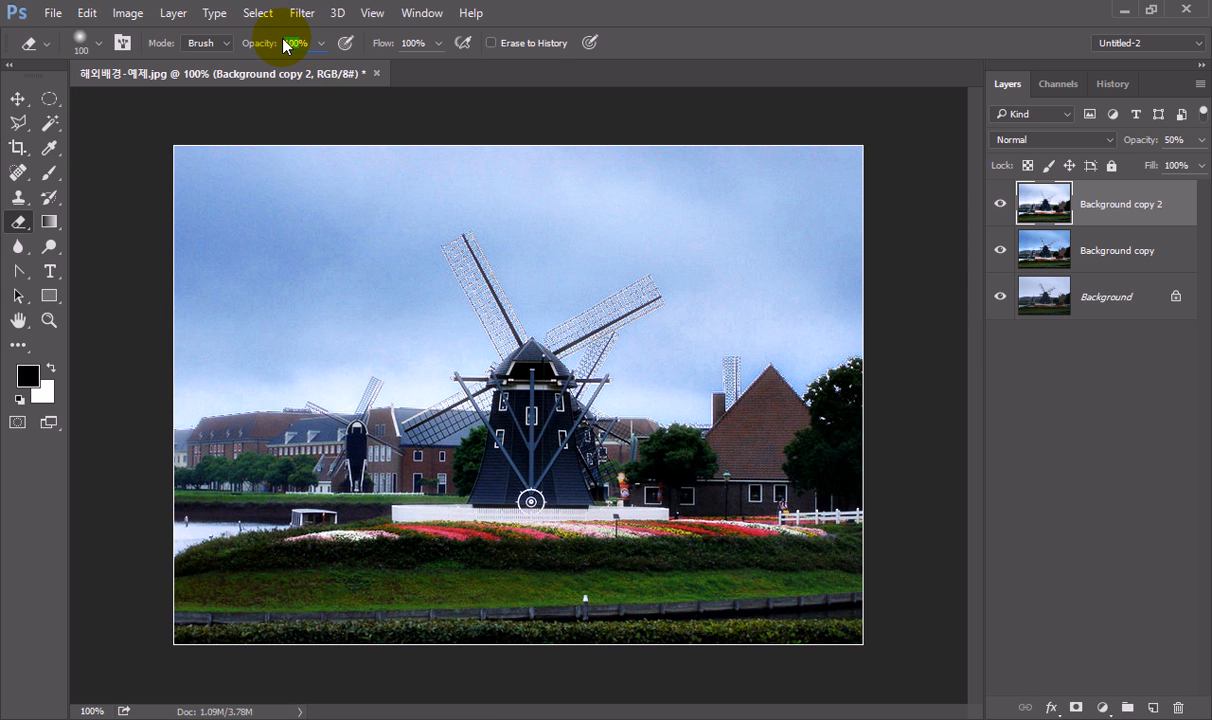
text(60)
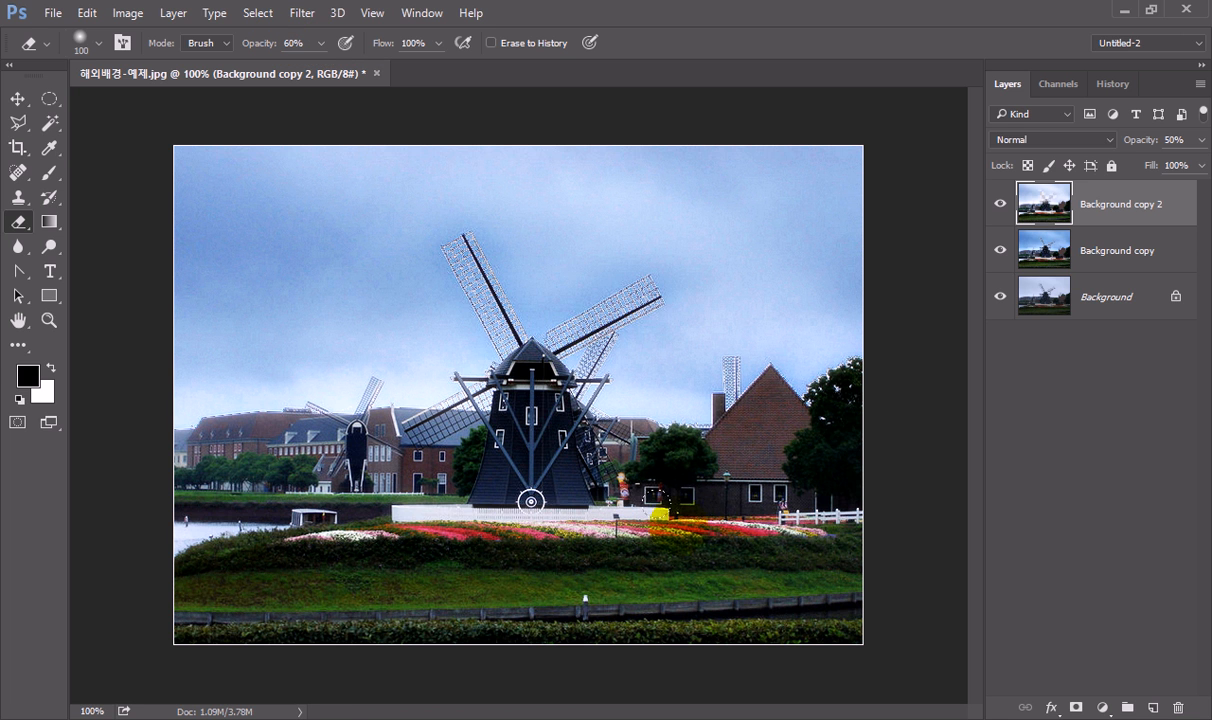
key(bracketright)
key(bracketright)
key(bracketright)
key(bracketright)
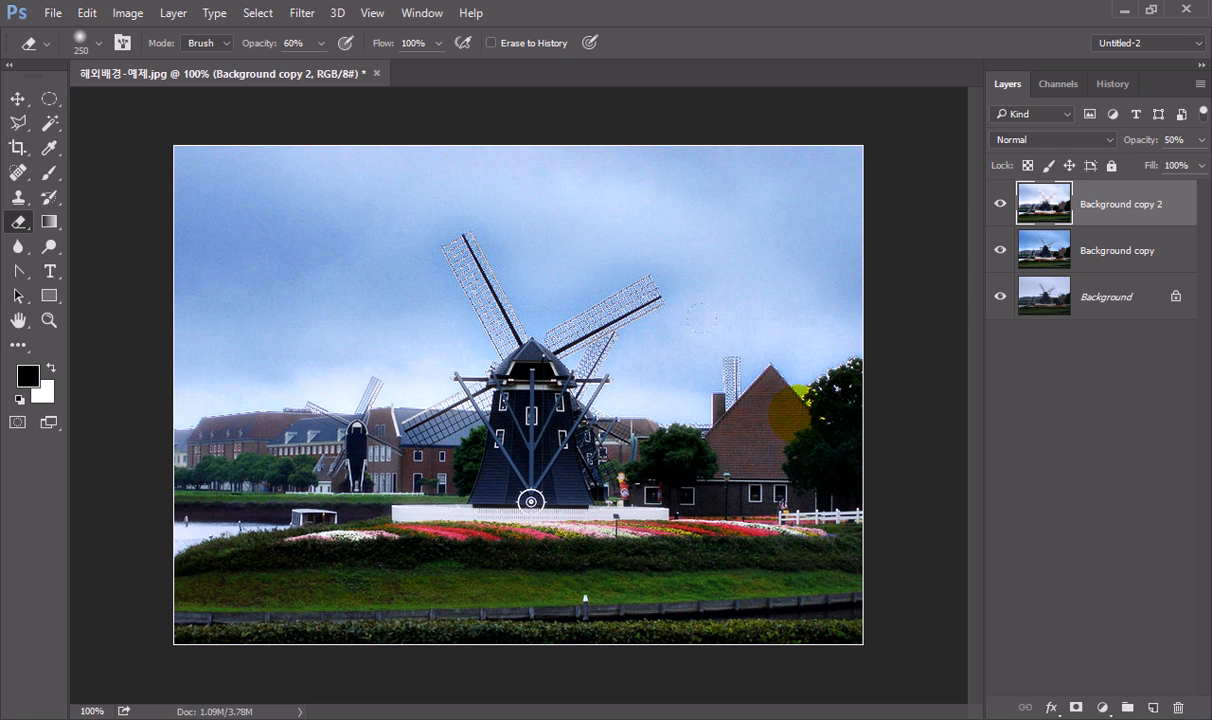
click(693, 433)
click(570, 492)
key(bracketright)
click(251, 465)
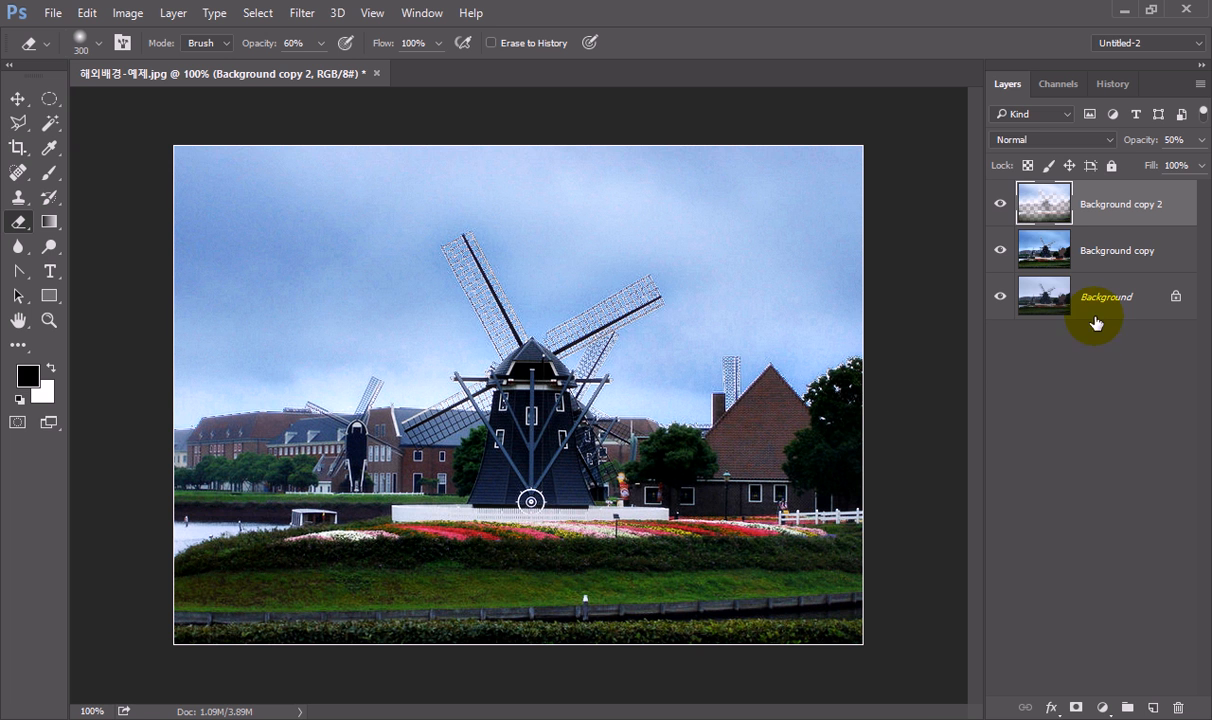
- Compare the image with and without the glow layer, and merge Background copy 2 down into Background copy
click(1001, 205)
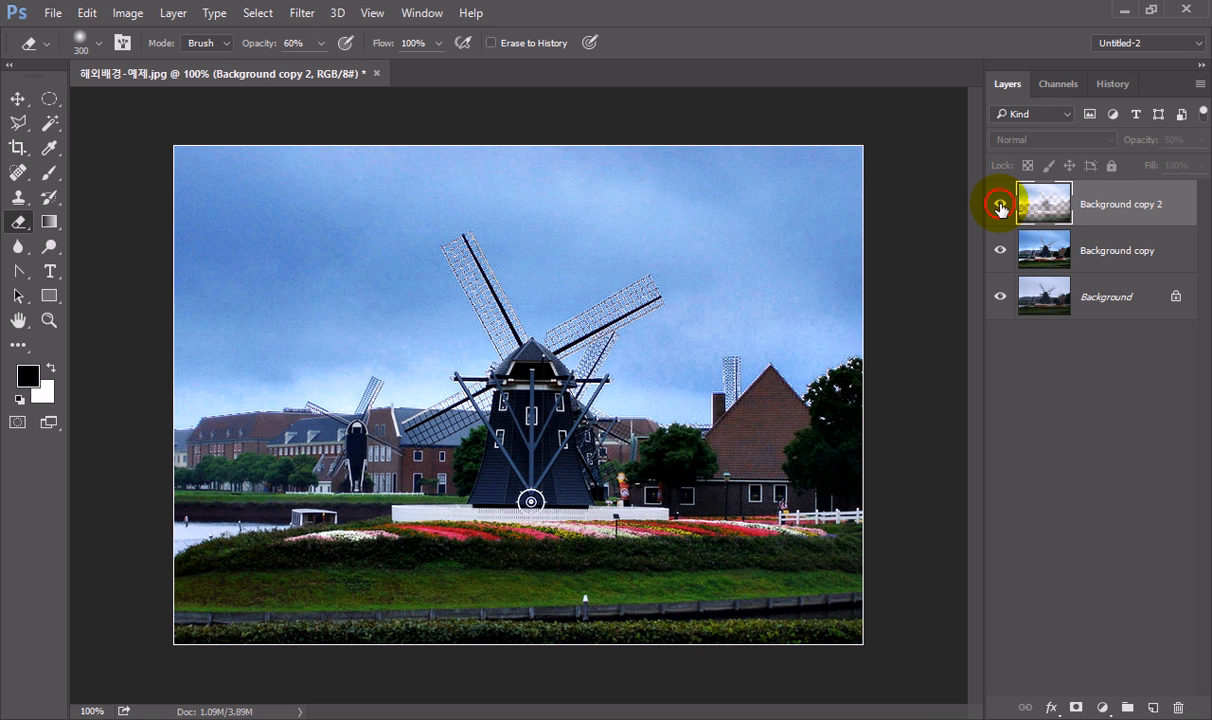
click(1001, 206)
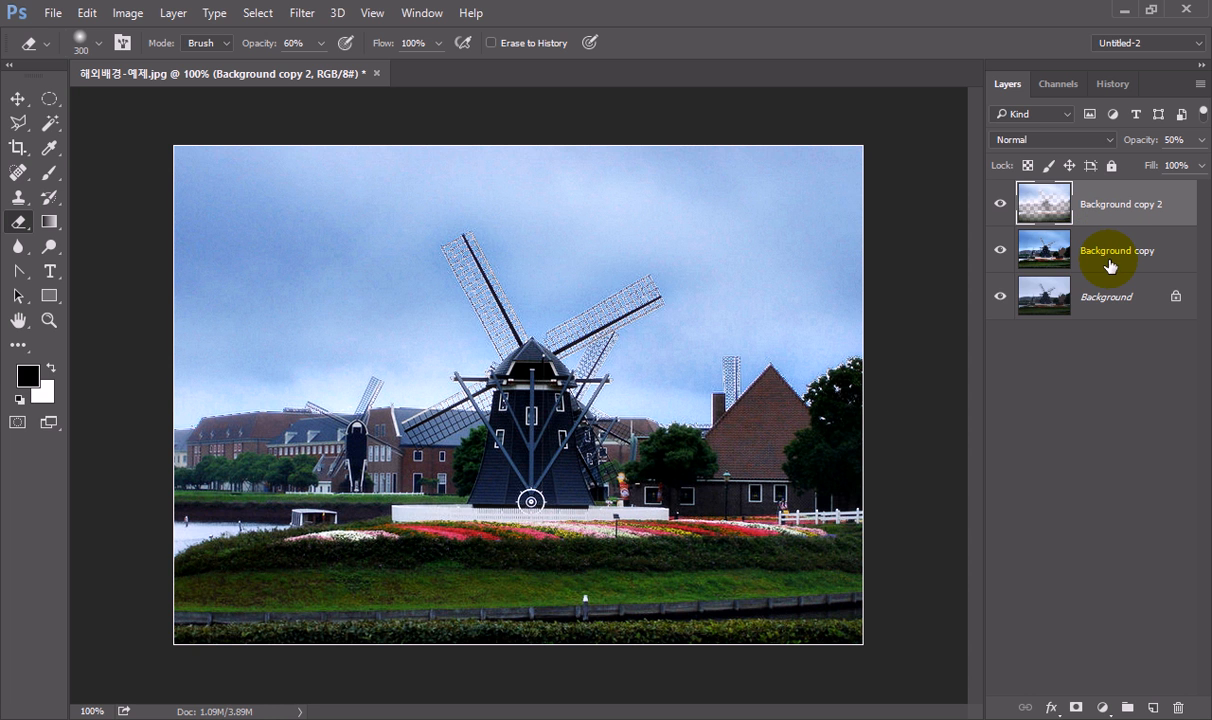
key(ctrl+e)
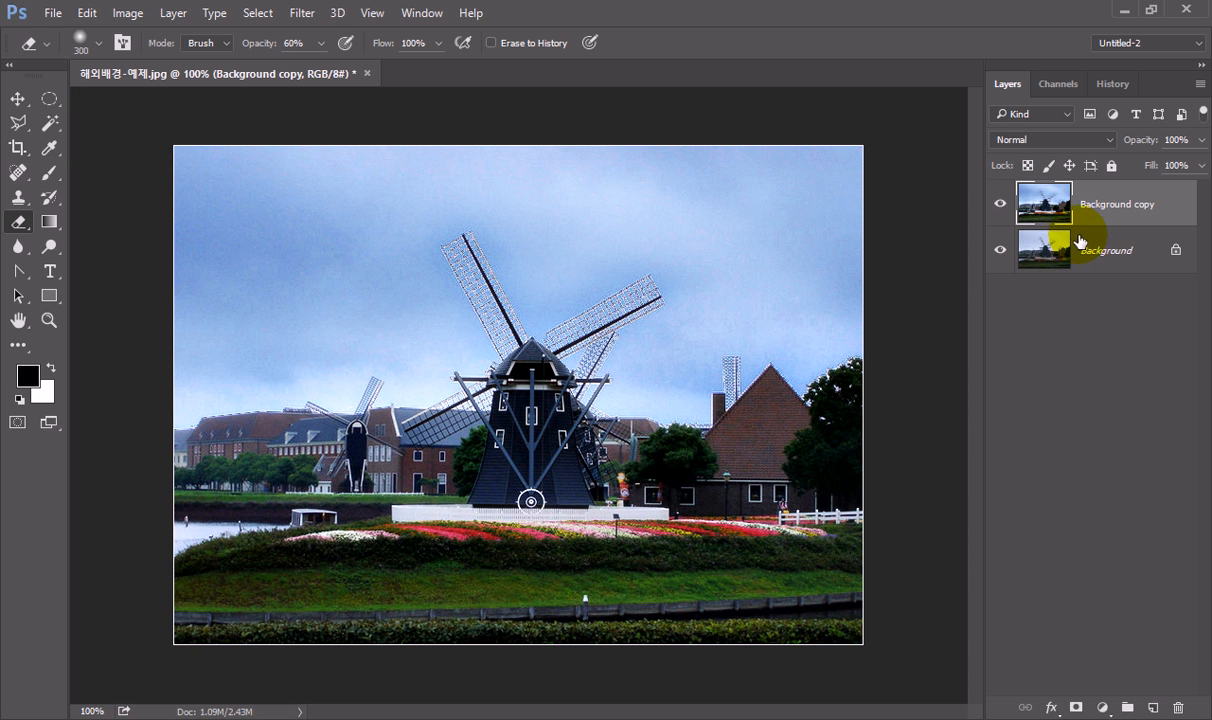
- Add a Hue/Saturation adjustment layer above Background copy and set its master saturation to 20
click(1102, 708)
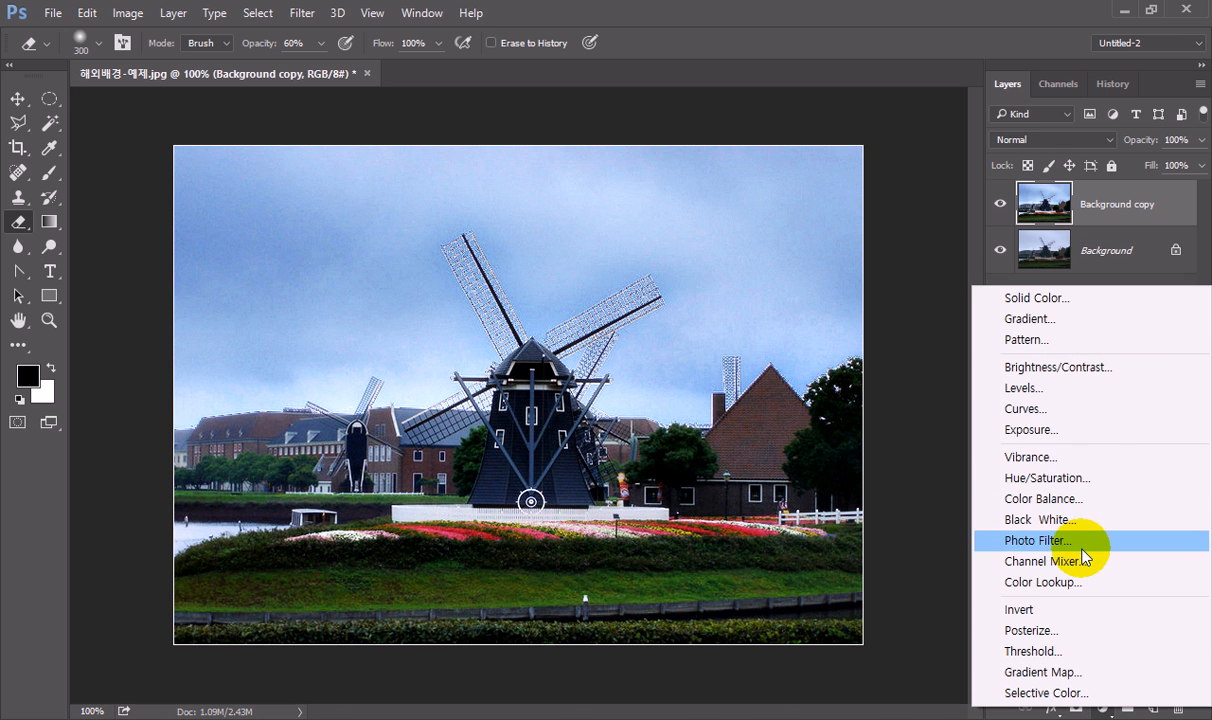
click(1087, 482)
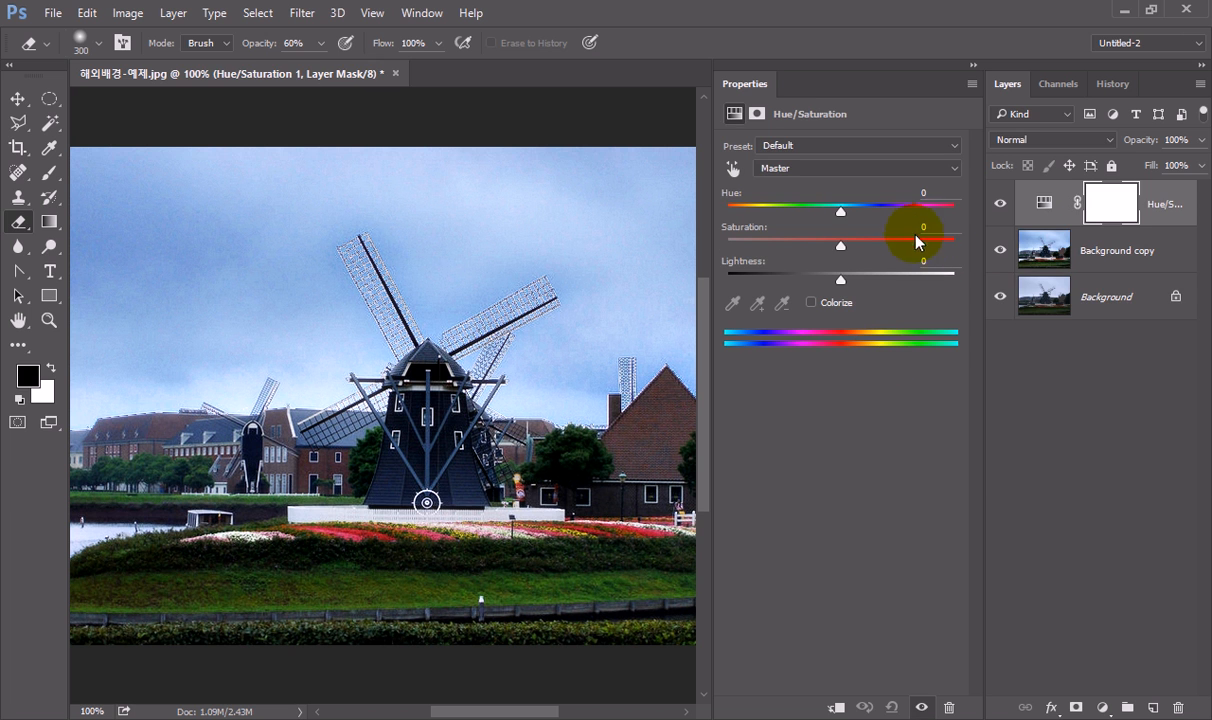
text(15)
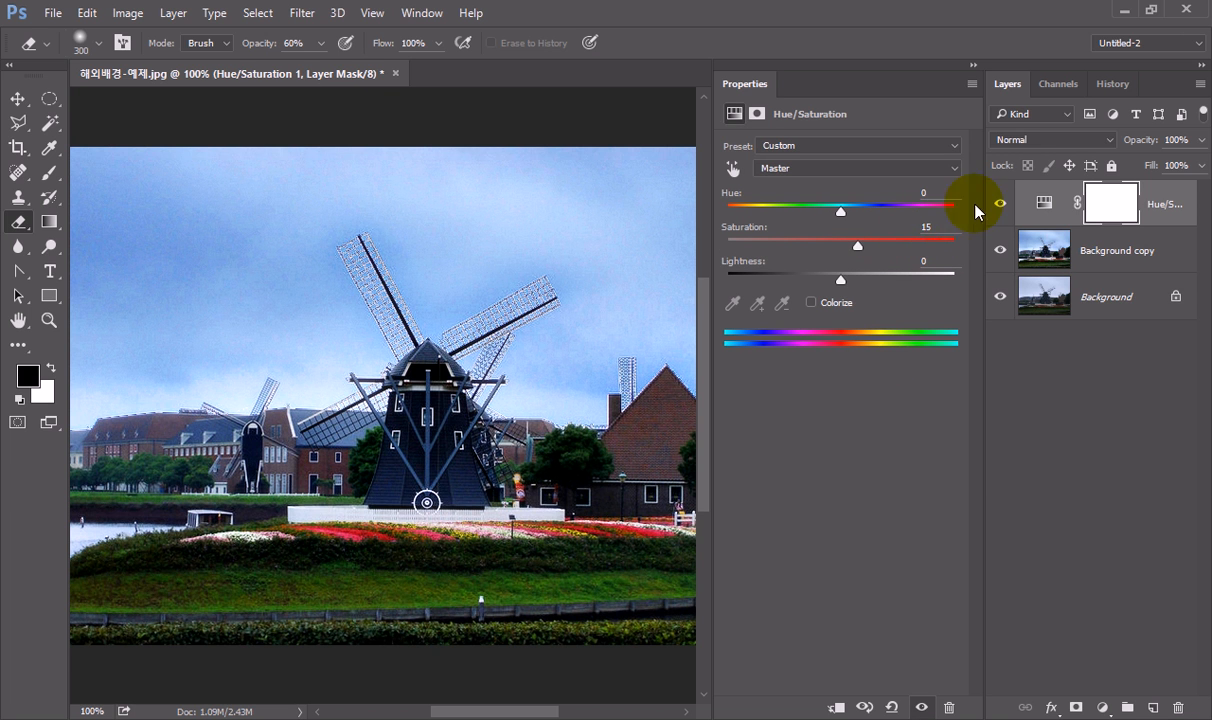
click(1001, 206)
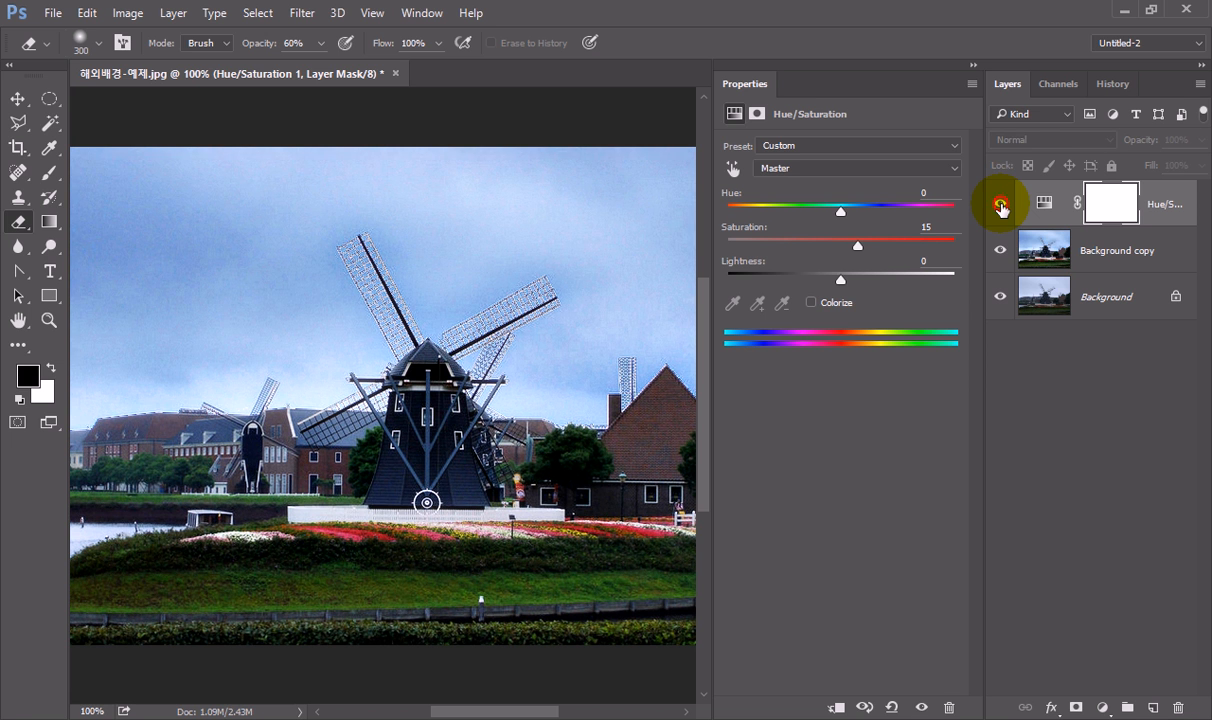
click(1001, 206)
click(925, 227)
text(20)
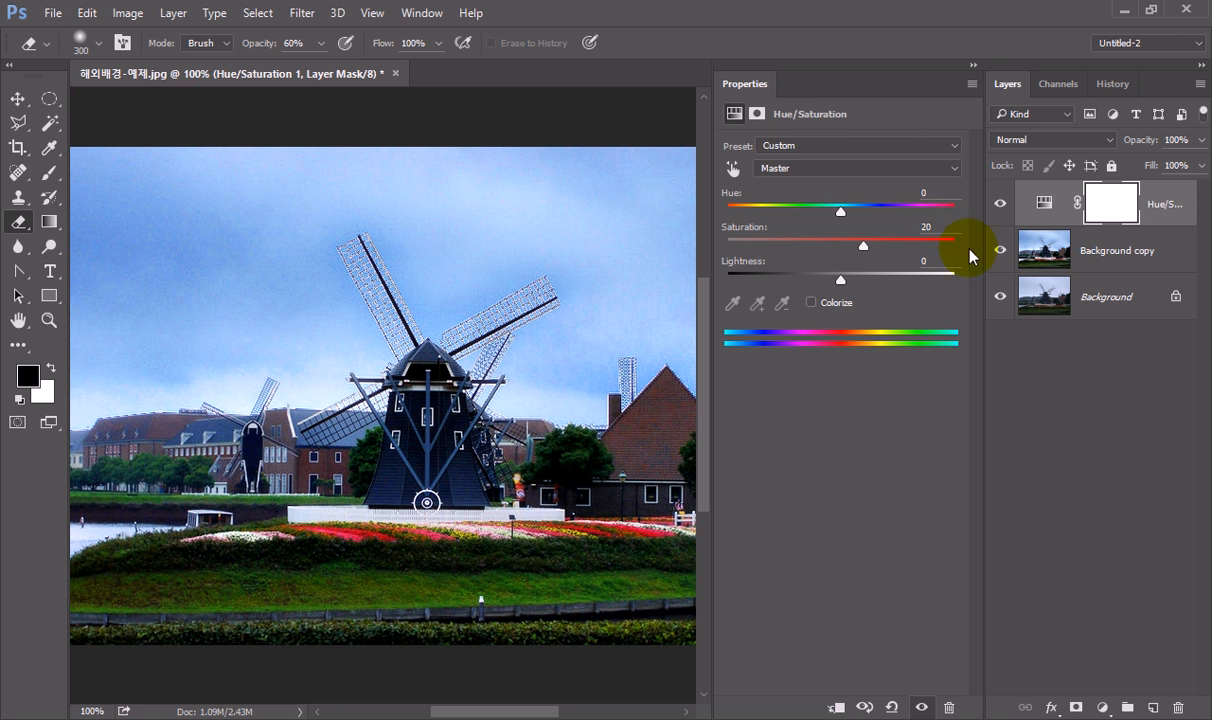
click(970, 88)
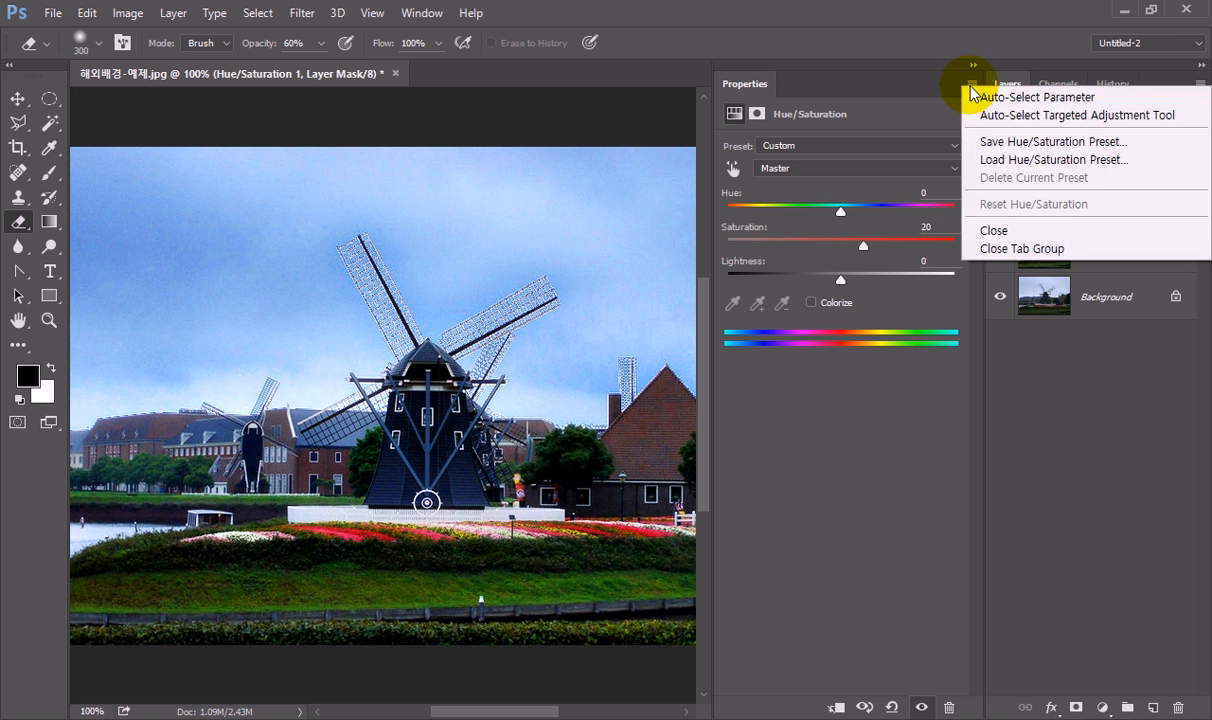
click(994, 246)
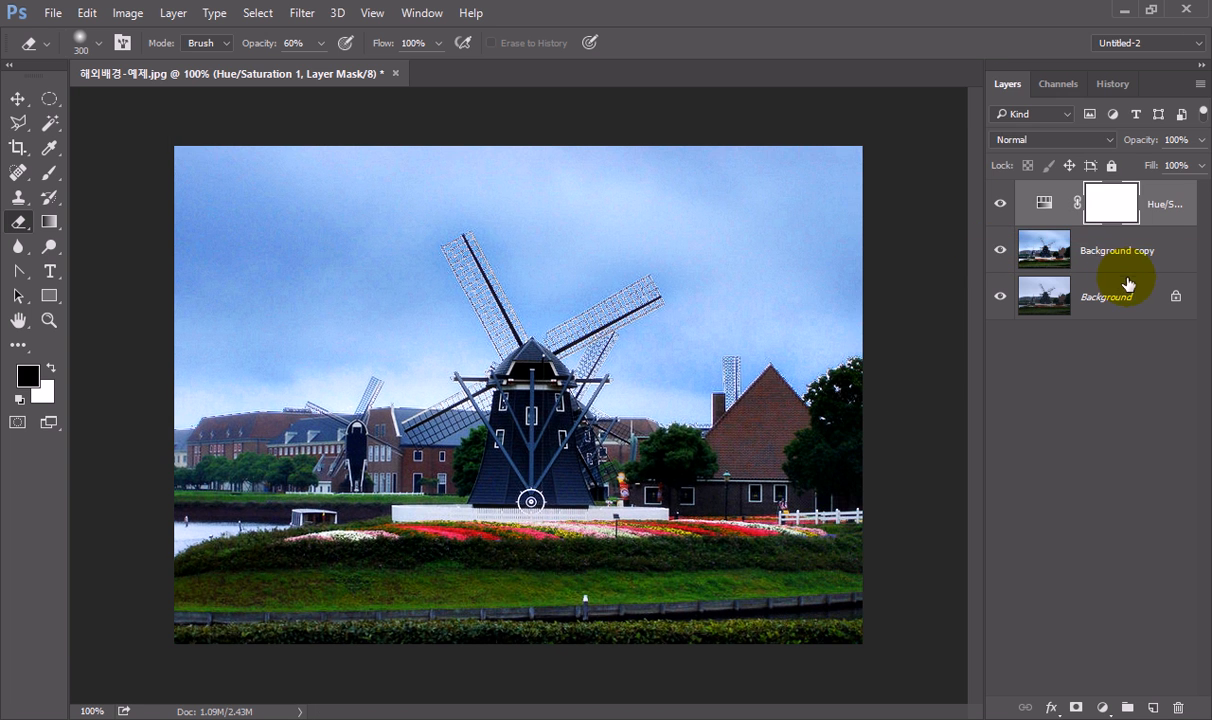
- Add a Curves adjustment layer above Hue/Saturation with a gentle S-curve, mapping shadow input 69 to output 60 and highlight input 180 to 193
click(1102, 707)
click(1050, 405)
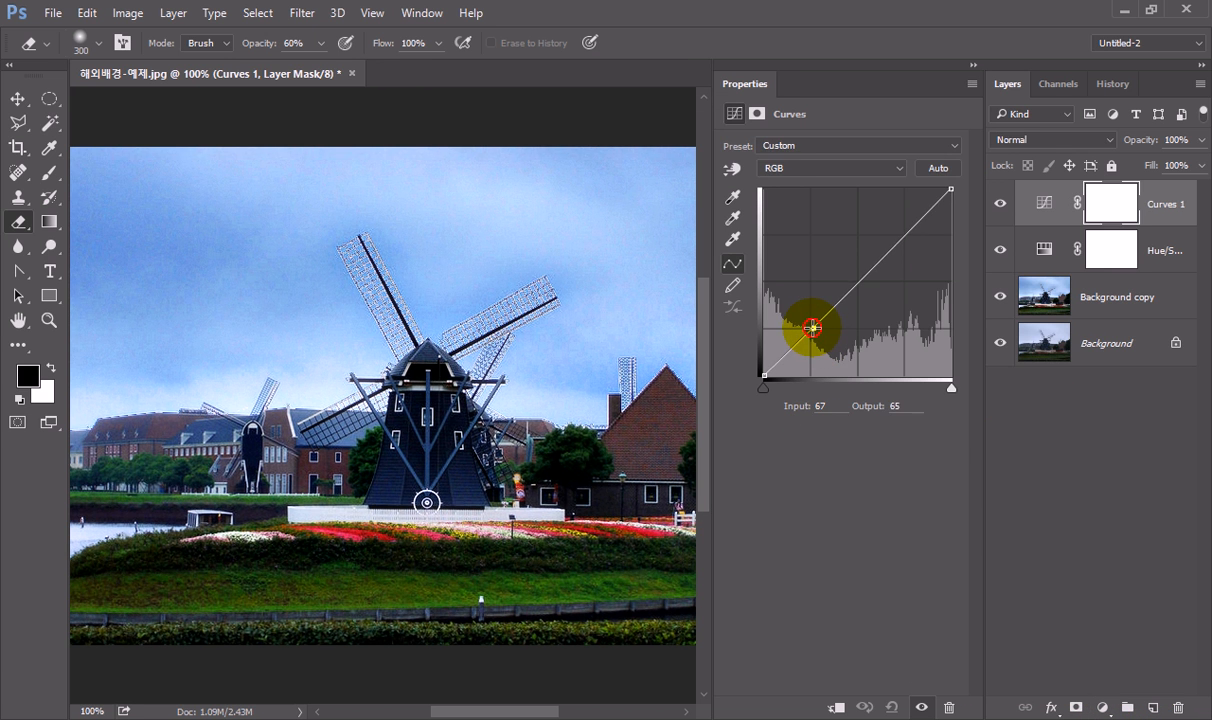
click(814, 329)
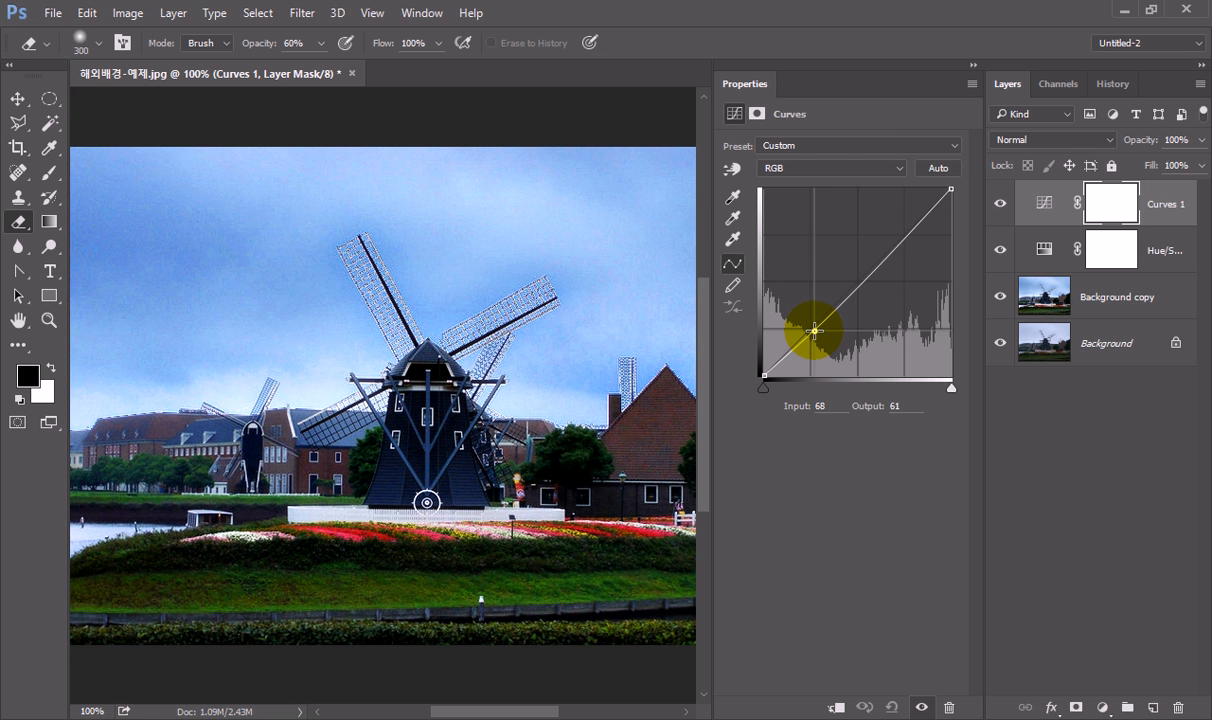
click(902, 237)
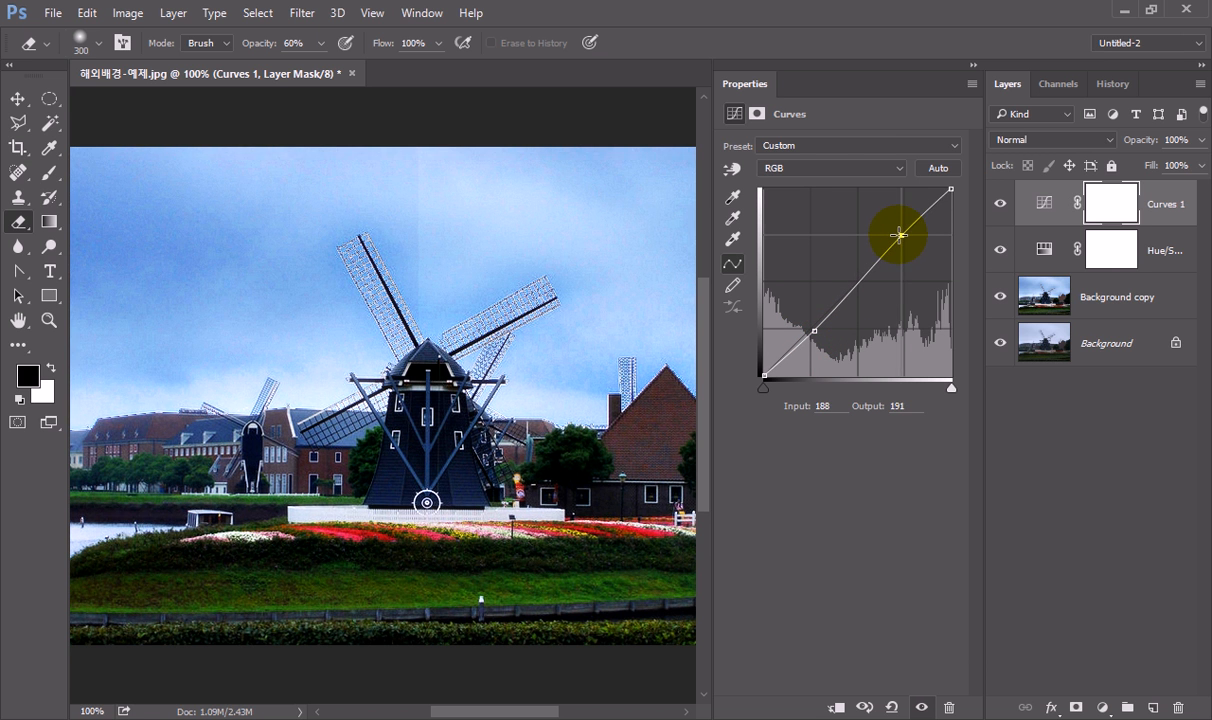
mouse_move(898, 235)
mouse_down()
mouse_move(968, 203)
mouse_move(898, 234)
mouse_up()
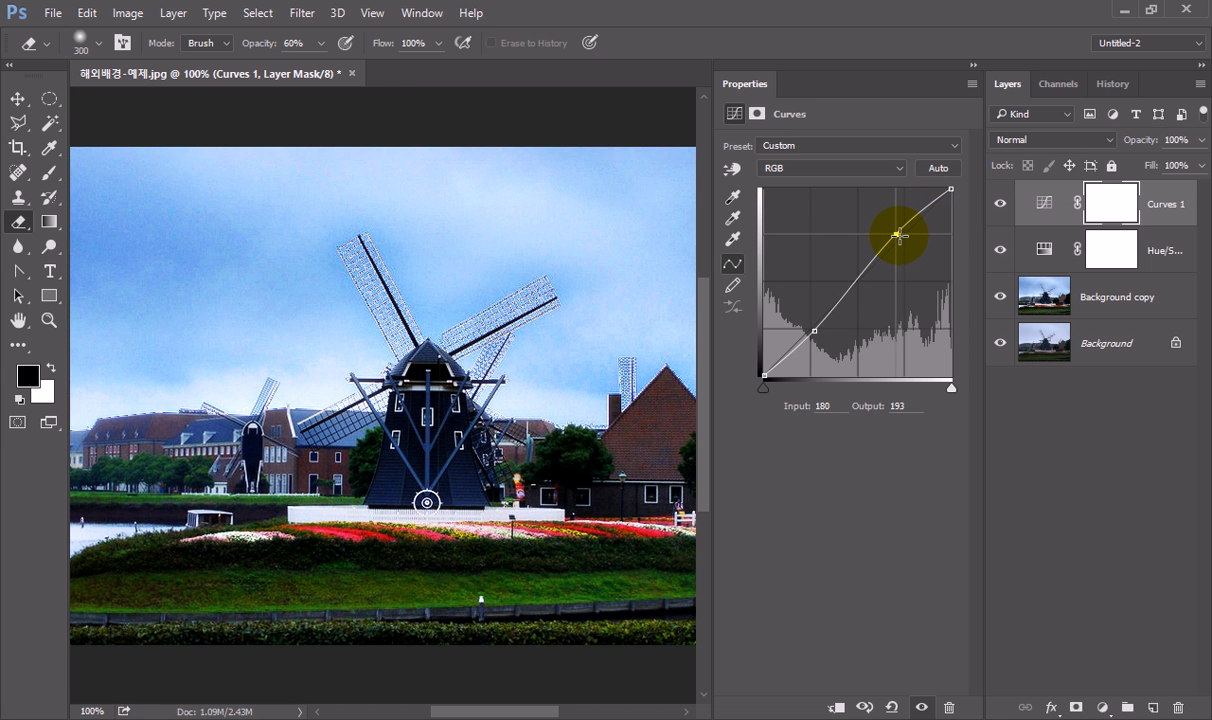
drag(815, 330, 816, 330)
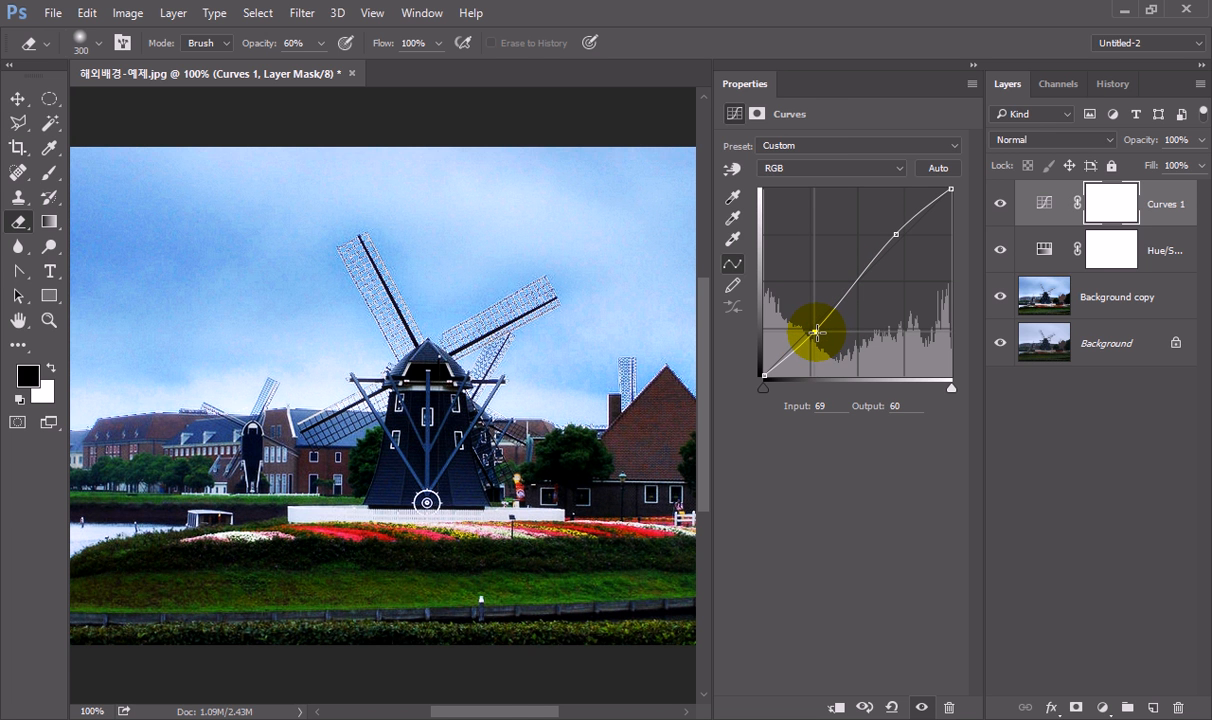
click(969, 88)
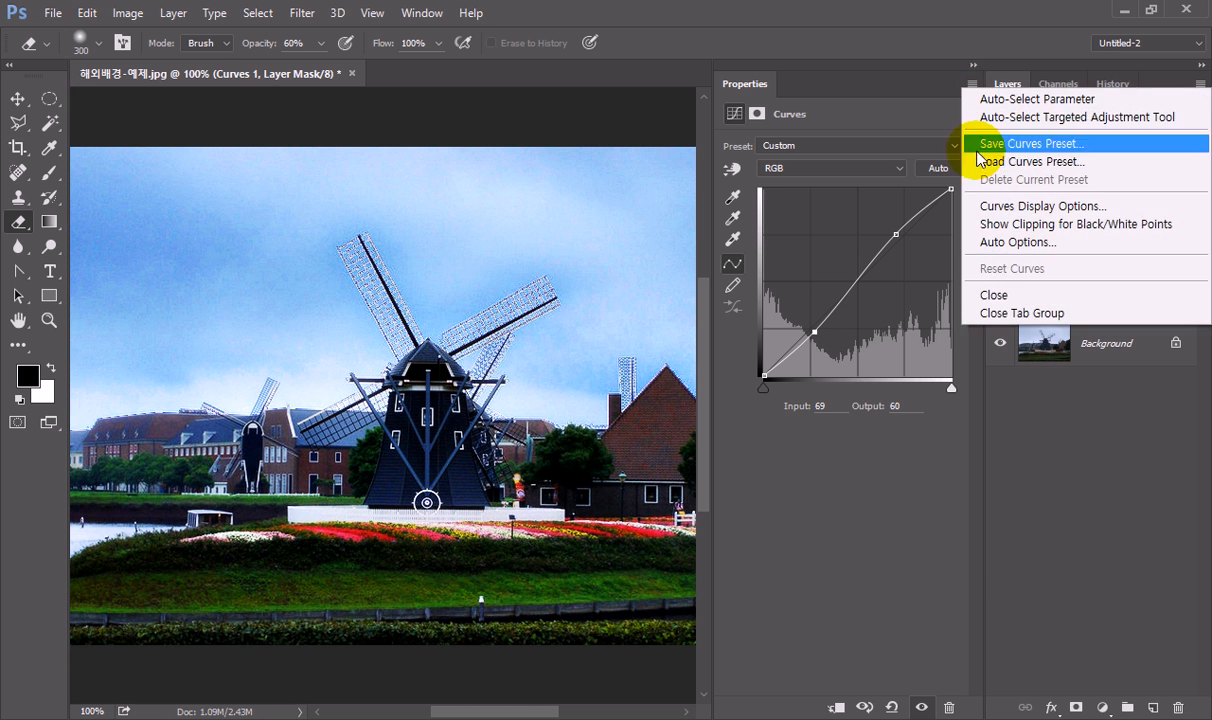
click(1000, 311)
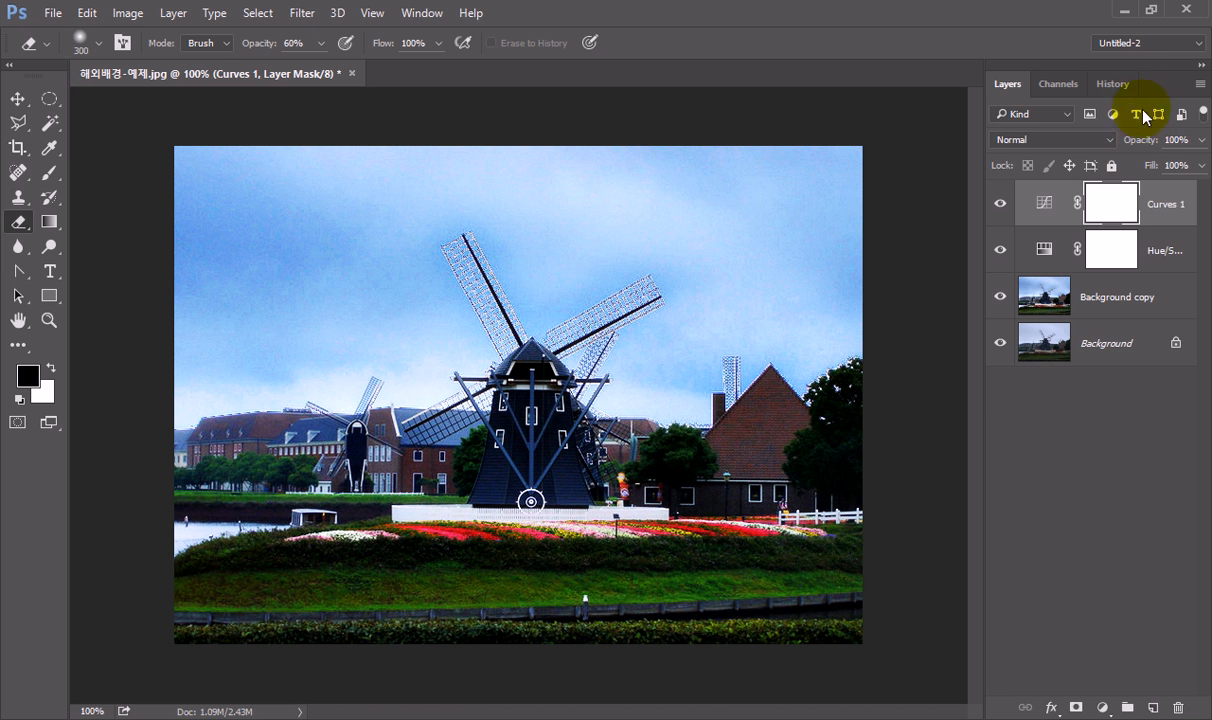
- Compare the original opened photo with the final edit through the document history, ending on the latest Curves state and the layer list
click(1118, 84)
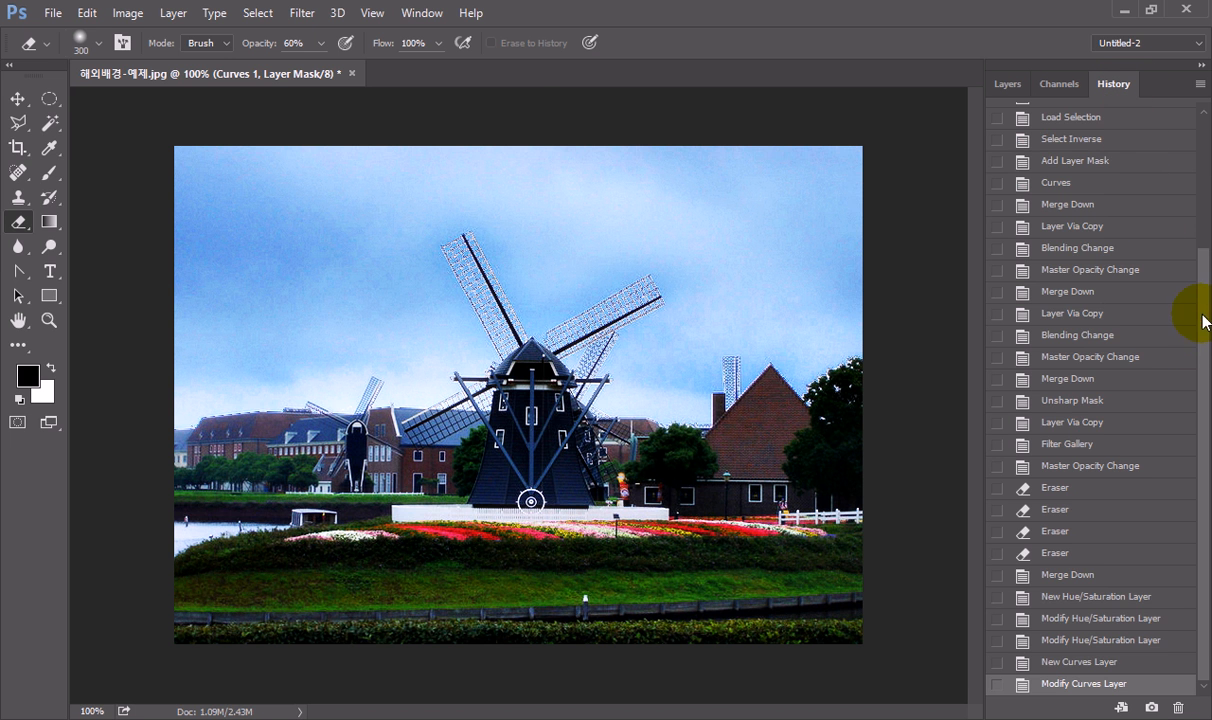
drag(1195, 250, 1136, 135)
click(1025, 118)
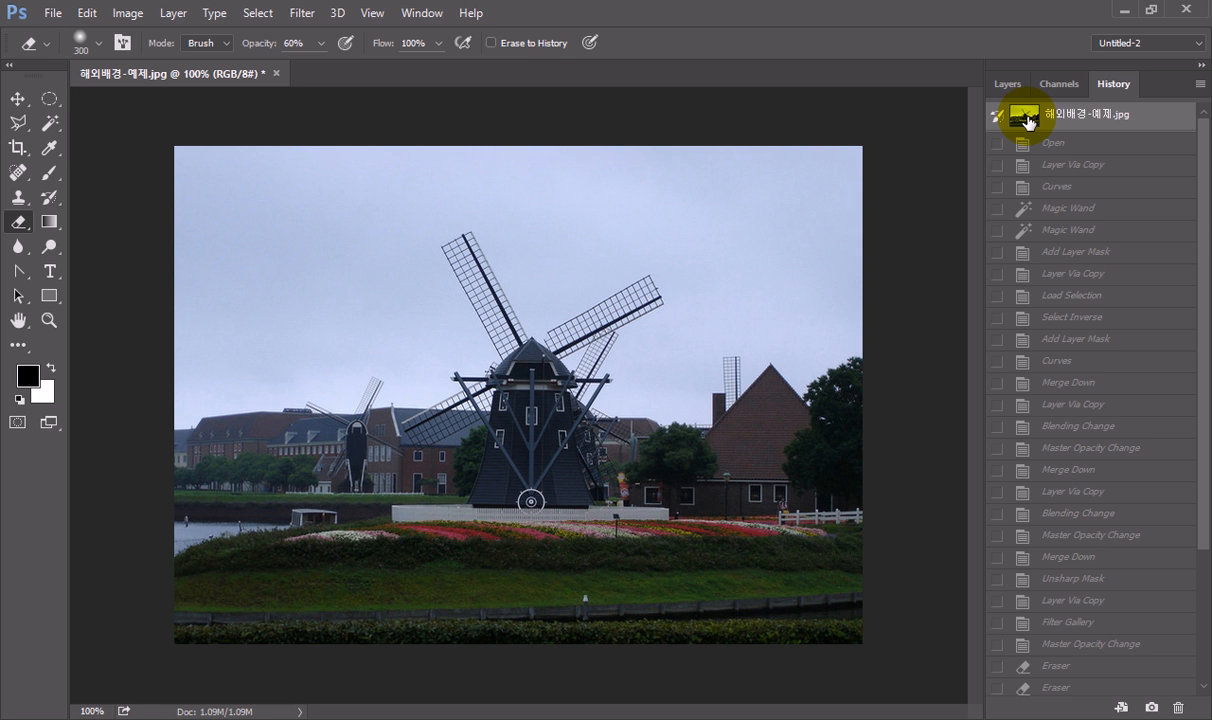
drag(1204, 211, 1193, 522)
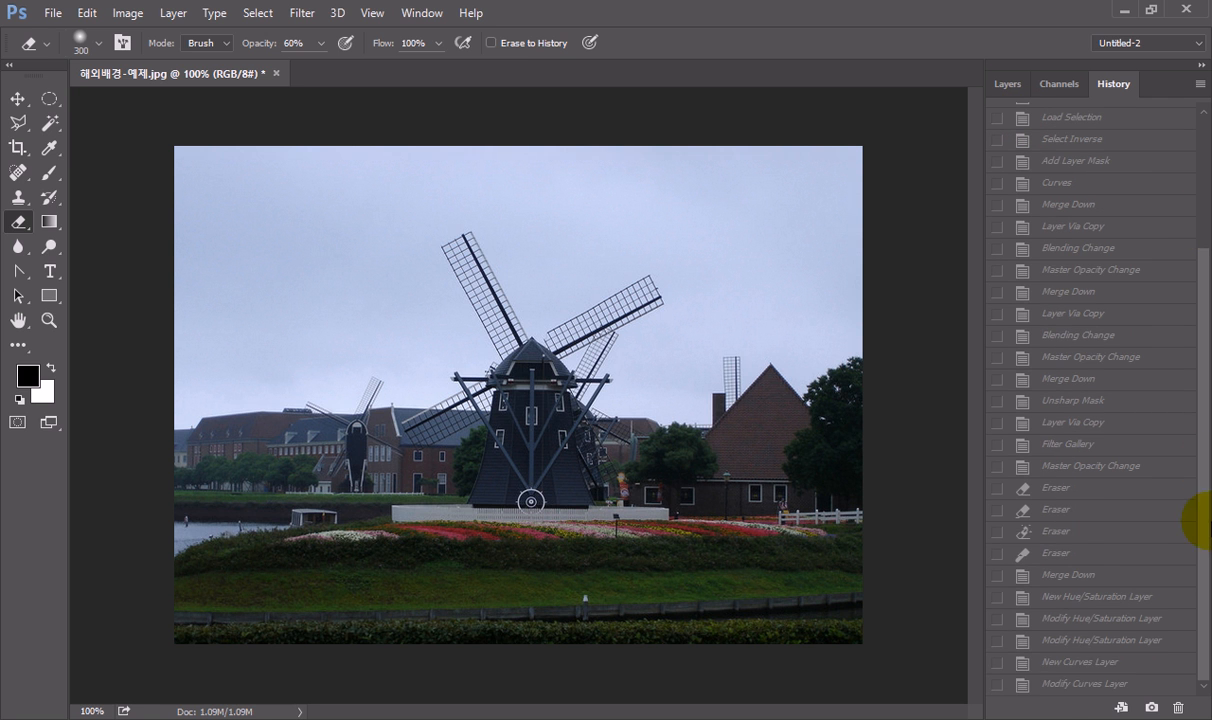
click(1044, 686)
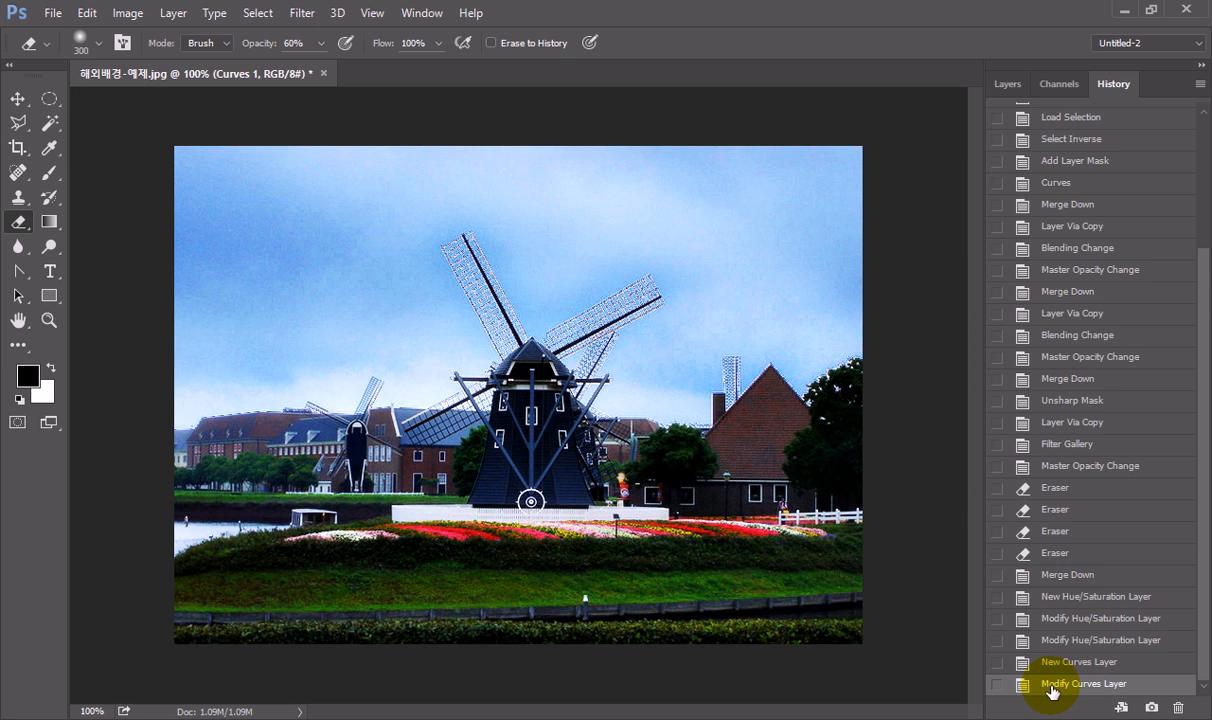
click(1012, 86)
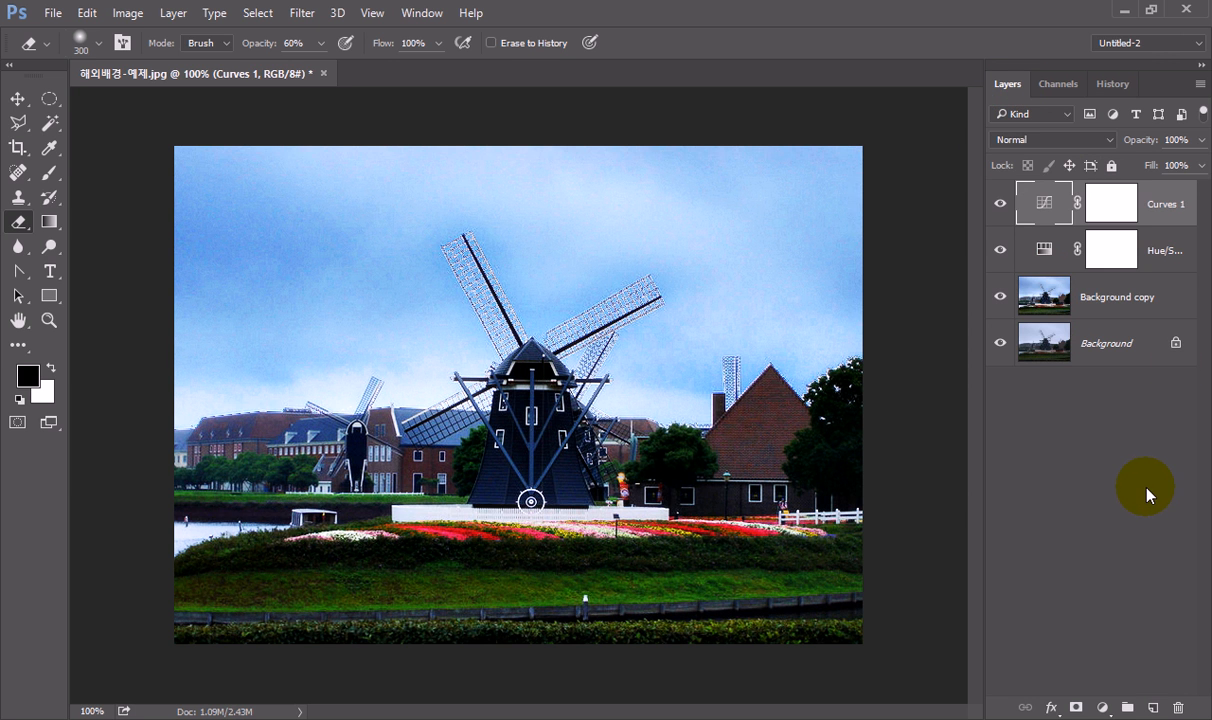